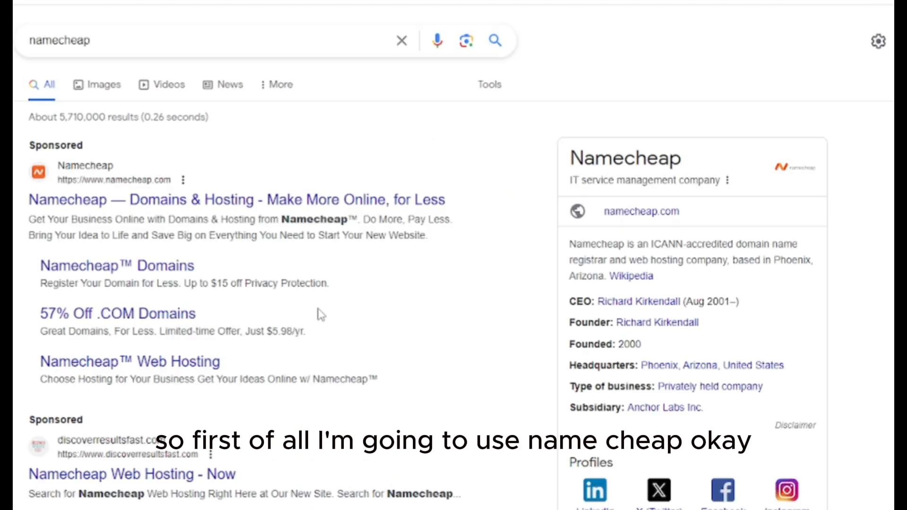
Open the sponsored Namecheap result at the top of the Google search results
left_click(106, 211)
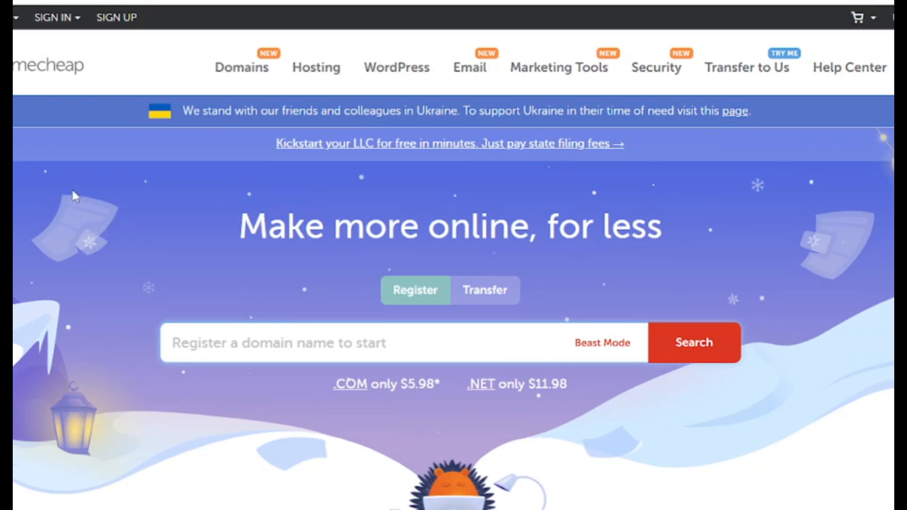
Go to Shared Hosting and view the Stellar, Stellar Plus and Stellar Business plan cards
mouse_move(310, 71)
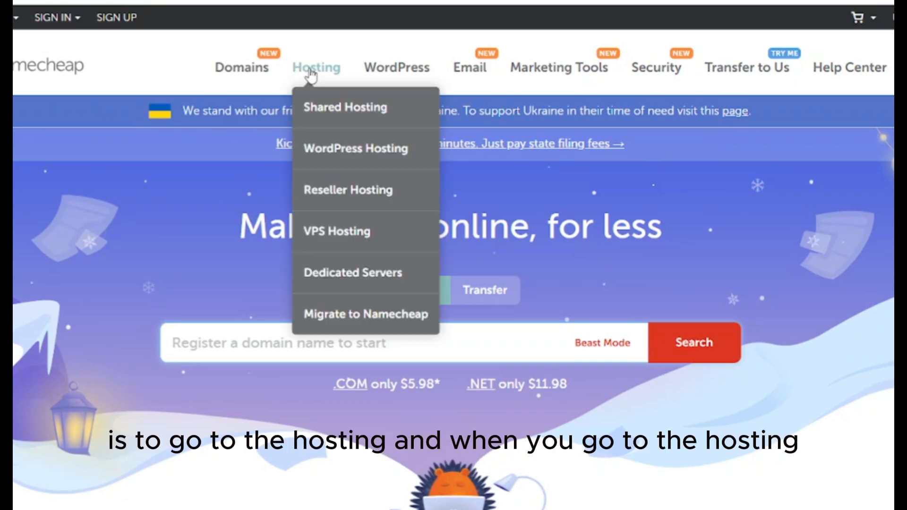
left_click(329, 118)
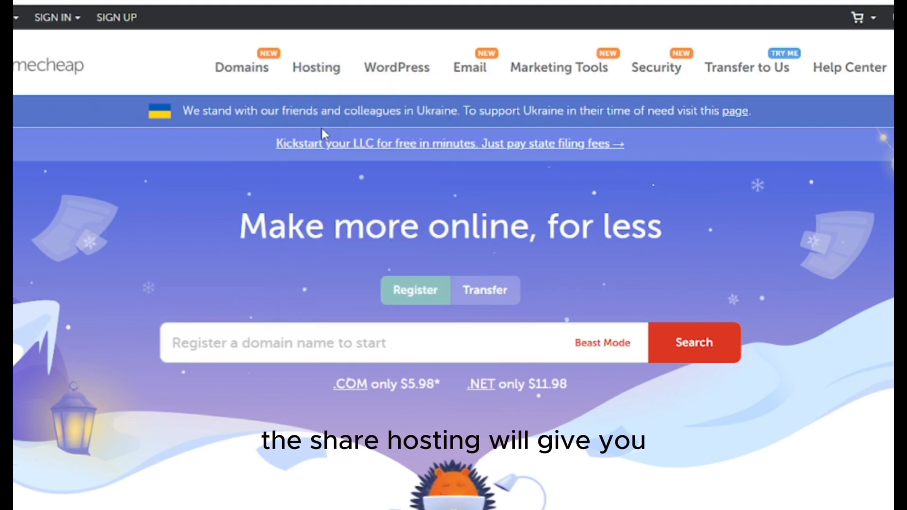
scroll(322, 132, "down", 7)
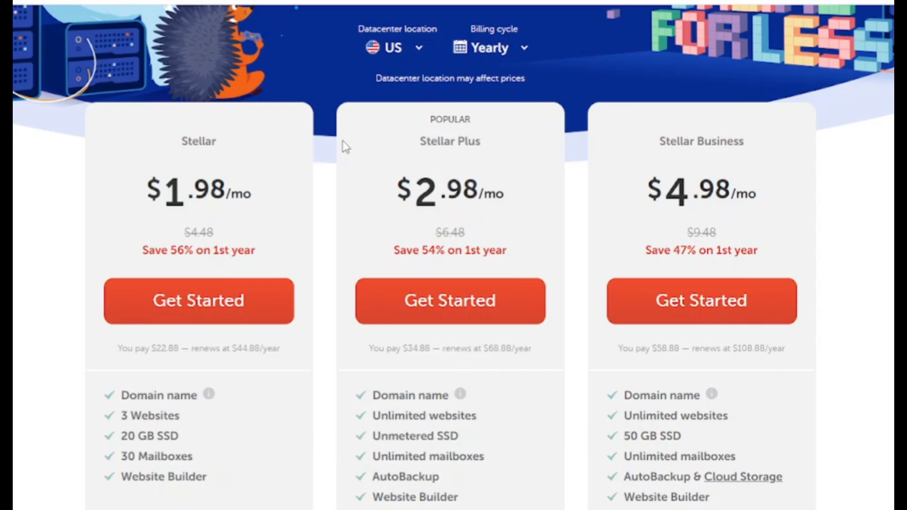
scroll(344, 142, "down", 2)
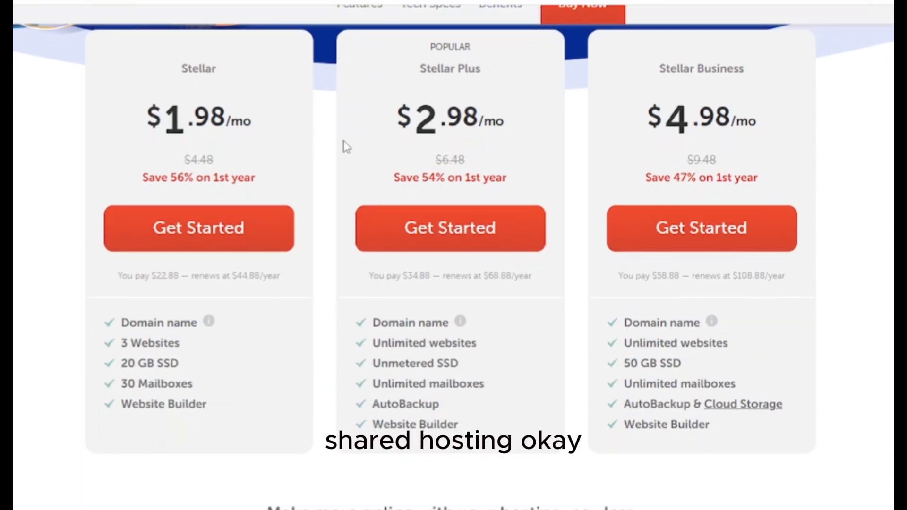
scroll(344, 142, "up", 4)
scroll(344, 142, "up", 3)
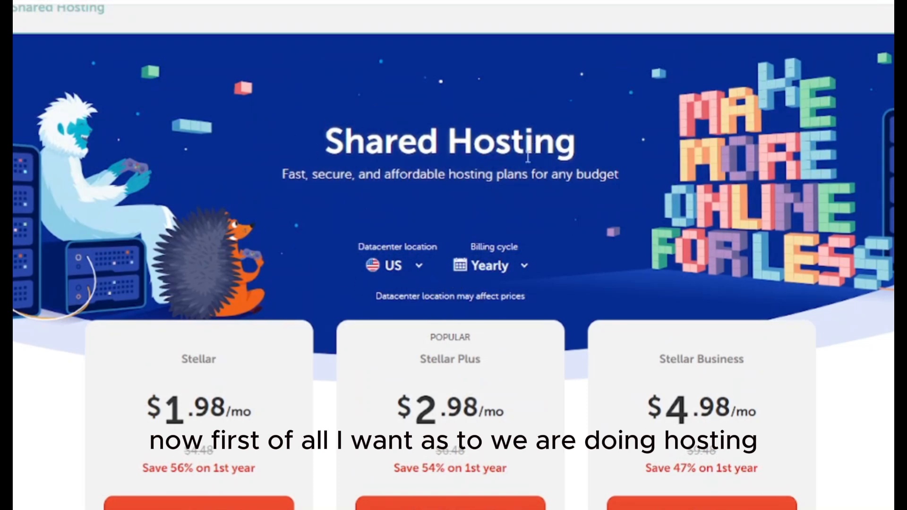
Switch the billing cycle to 2 Years, showing $1.58, $2.28 and $4.48/mo
left_click(510, 274)
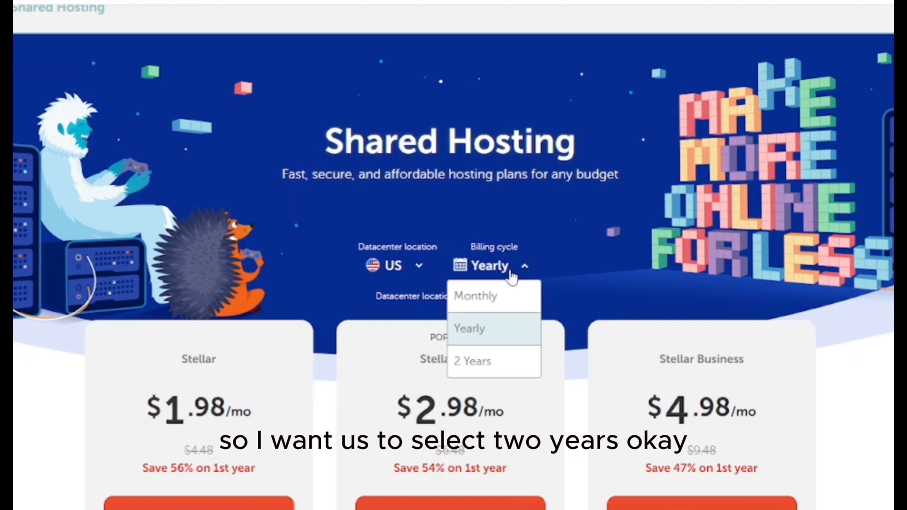
left_click(488, 365)
scroll(488, 368, "down", 4)
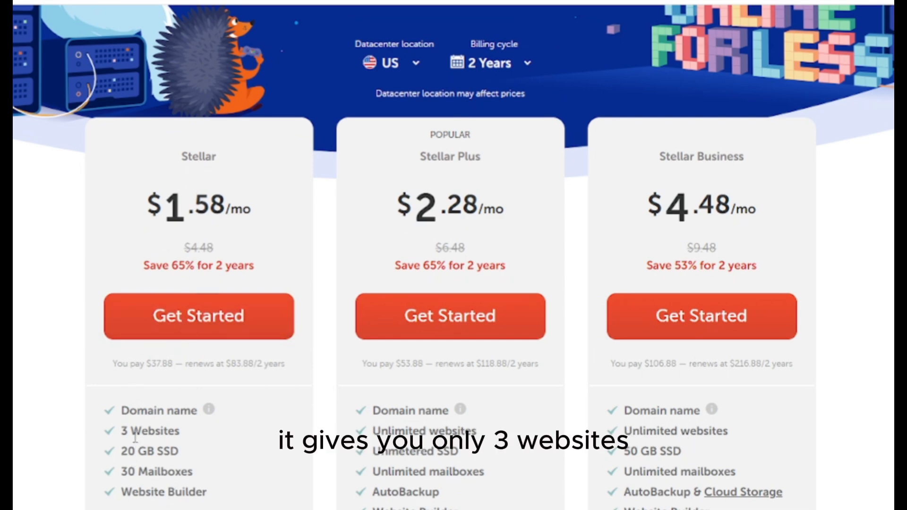
left_click_drag(161, 432, 119, 431)
left_click(178, 436)
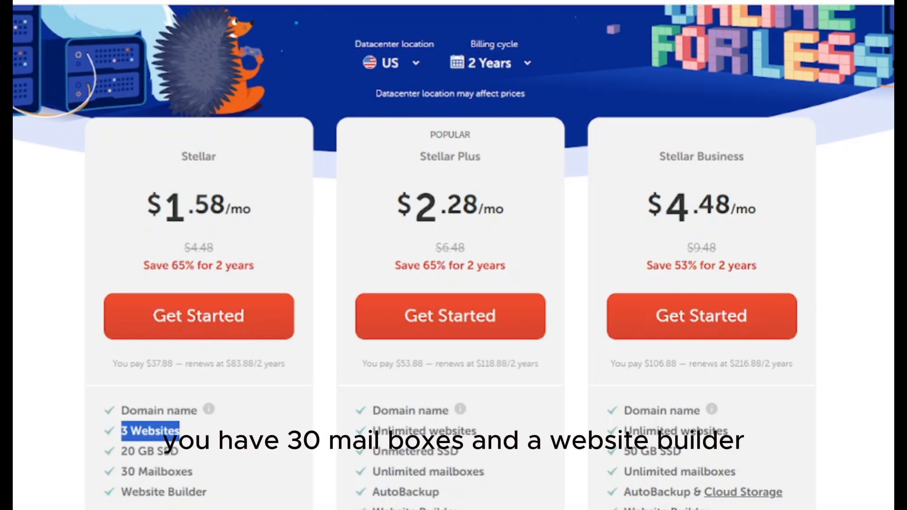
scroll(185, 498, "down", 6)
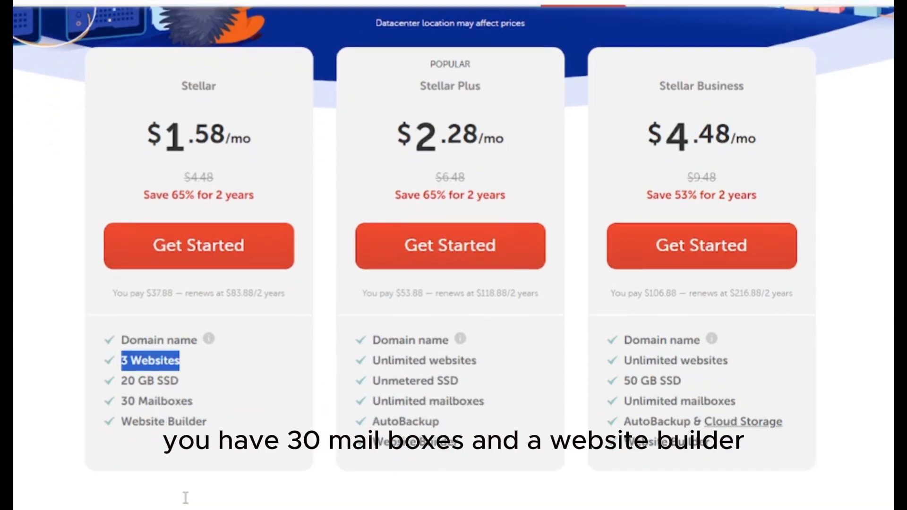
scroll(238, 458, "down", 3)
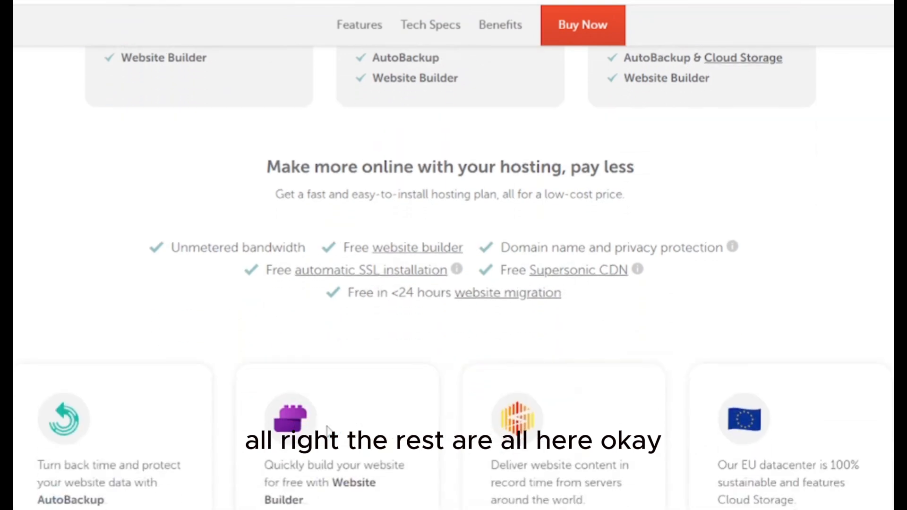
scroll(444, 333, "up", 9)
scroll(417, 377, "up", 2)
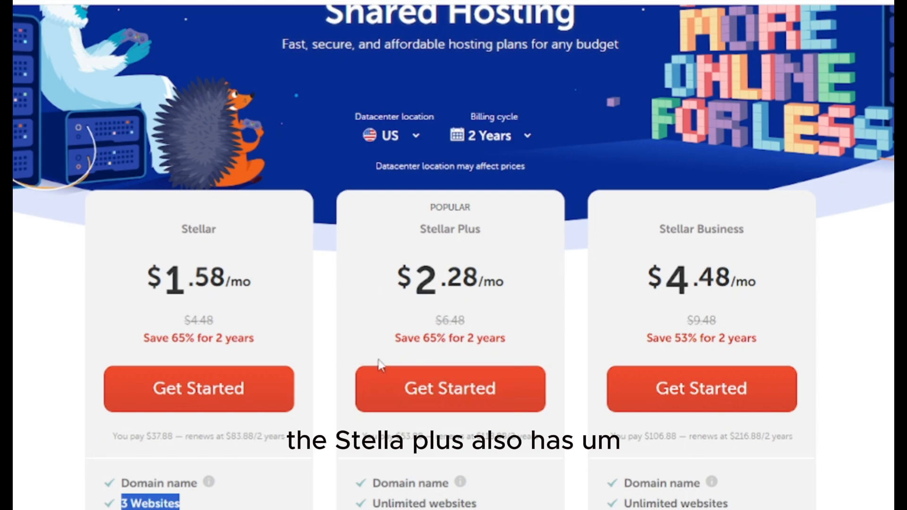
scroll(421, 399, "down", 3)
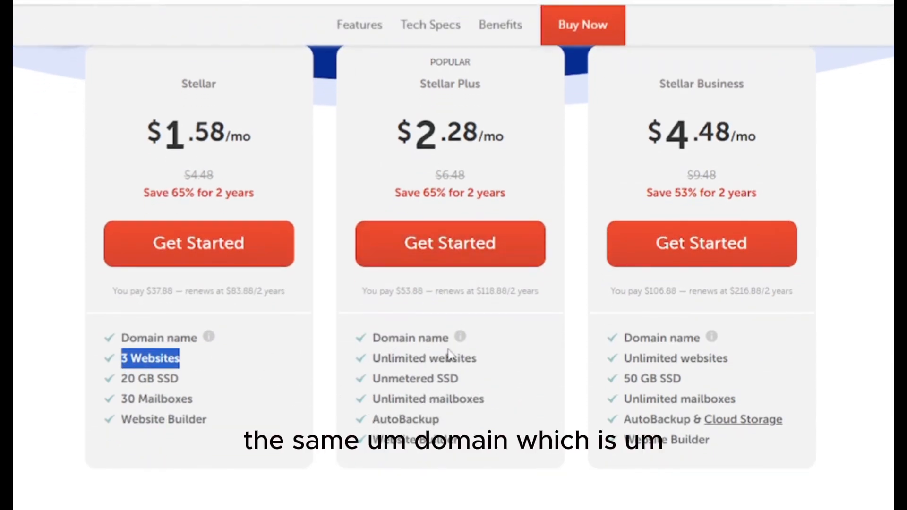
mouse_move(457, 348)
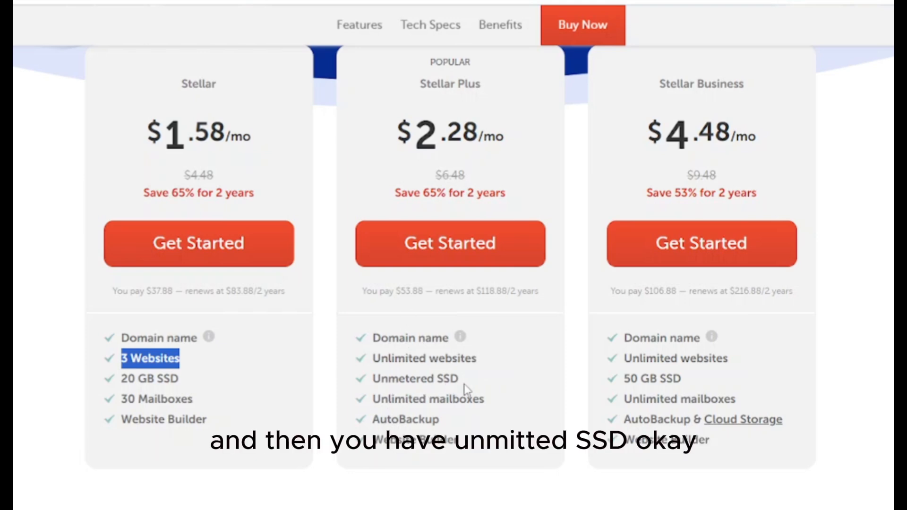
left_click_drag(180, 382, 93, 384)
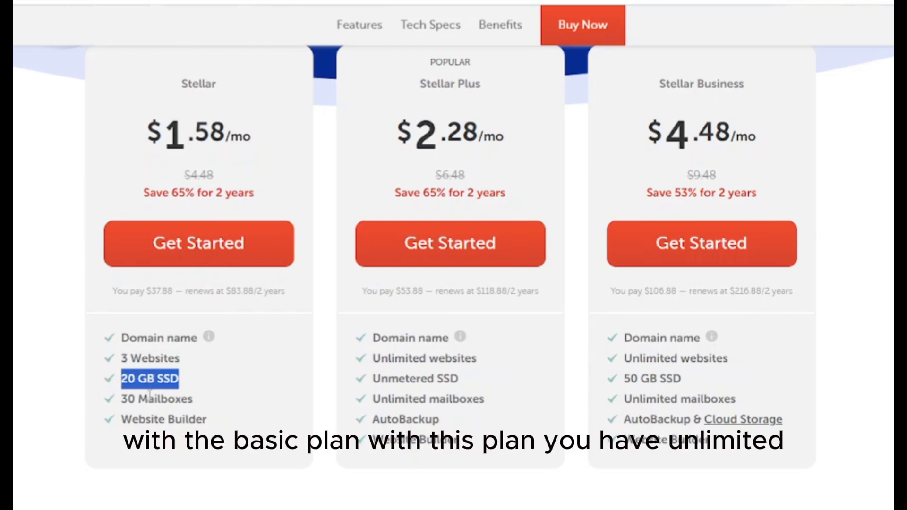
left_click(421, 385)
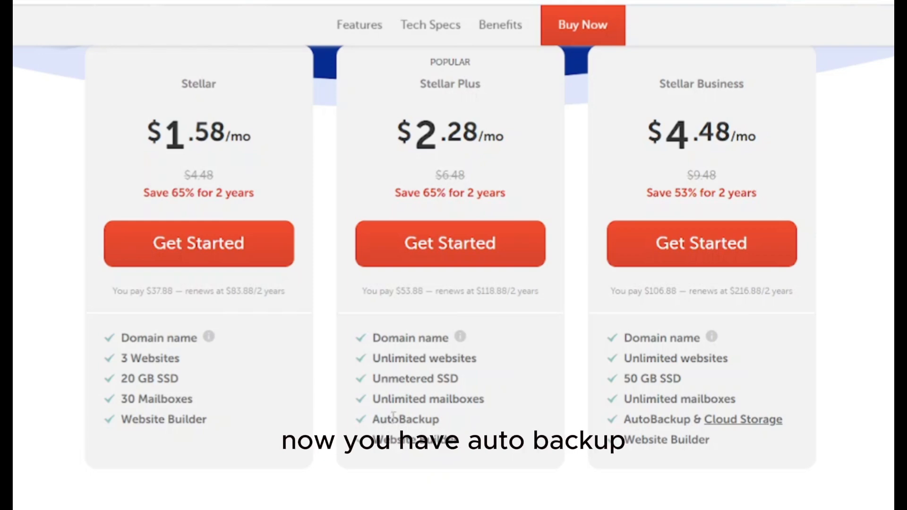
scroll(424, 453, "down", 6)
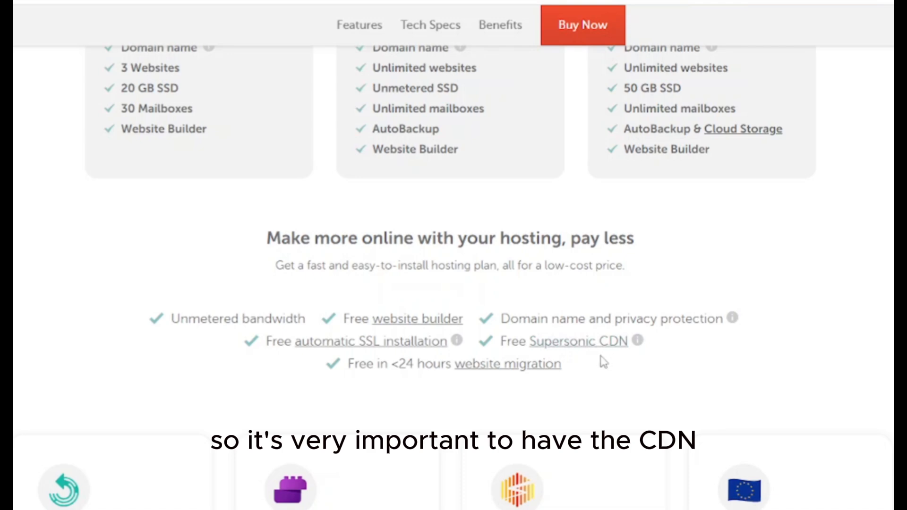
scroll(519, 411, "up", 5)
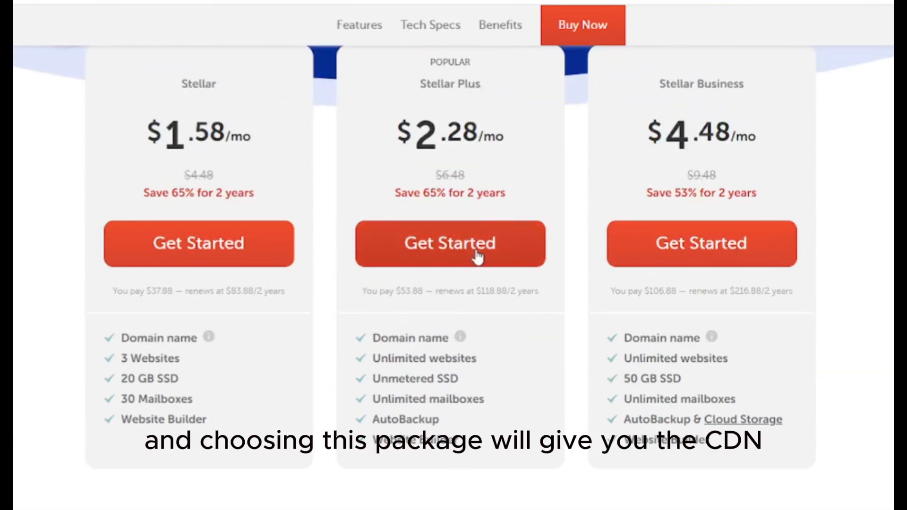
scroll(511, 428, "down", 4)
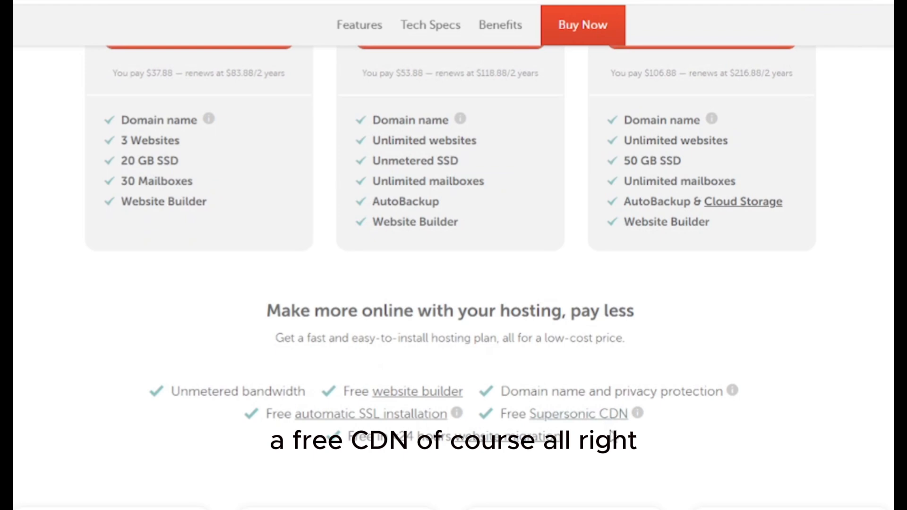
scroll(604, 437, "down", 4)
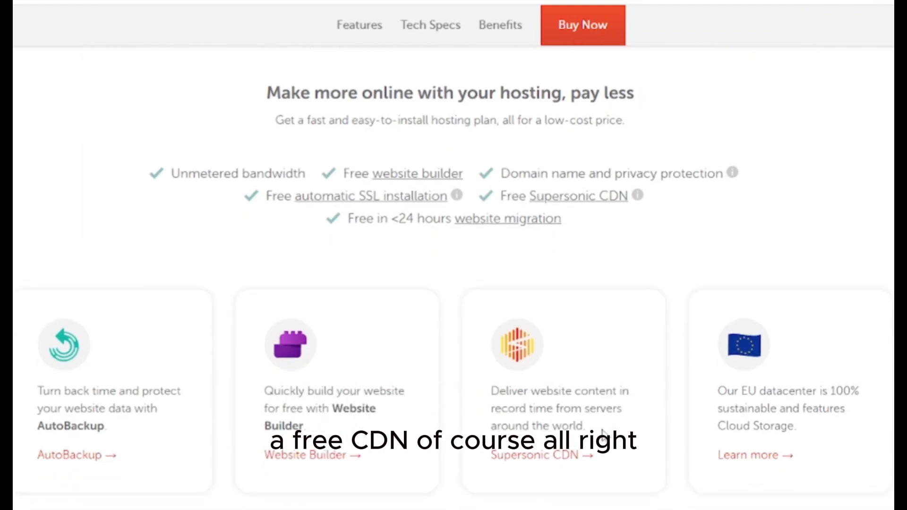
scroll(603, 435, "up", 10)
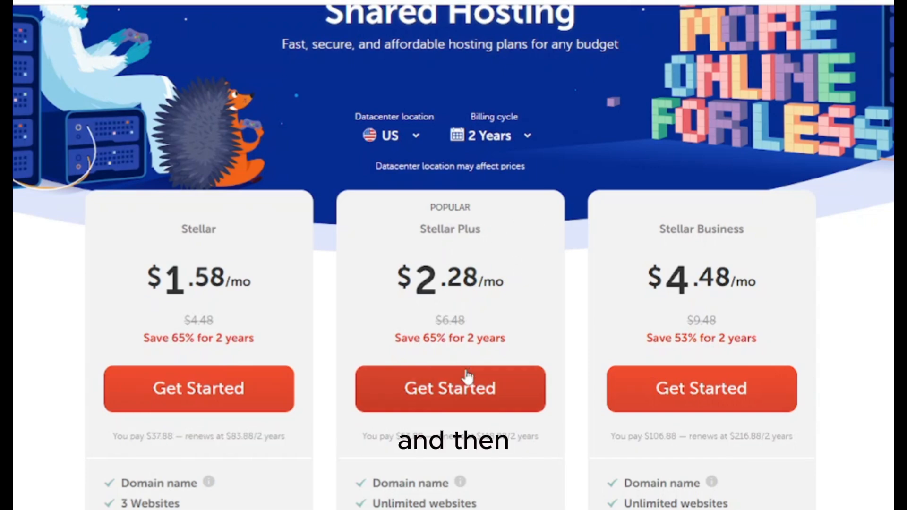
scroll(464, 378, "down", 5)
scroll(467, 376, "down", 4)
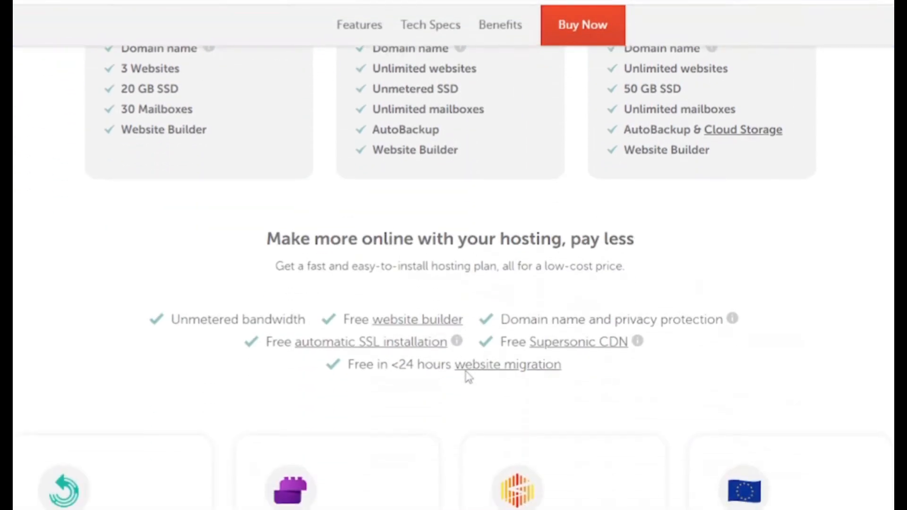
scroll(470, 373, "up", 8)
scroll(478, 358, "up", 2)
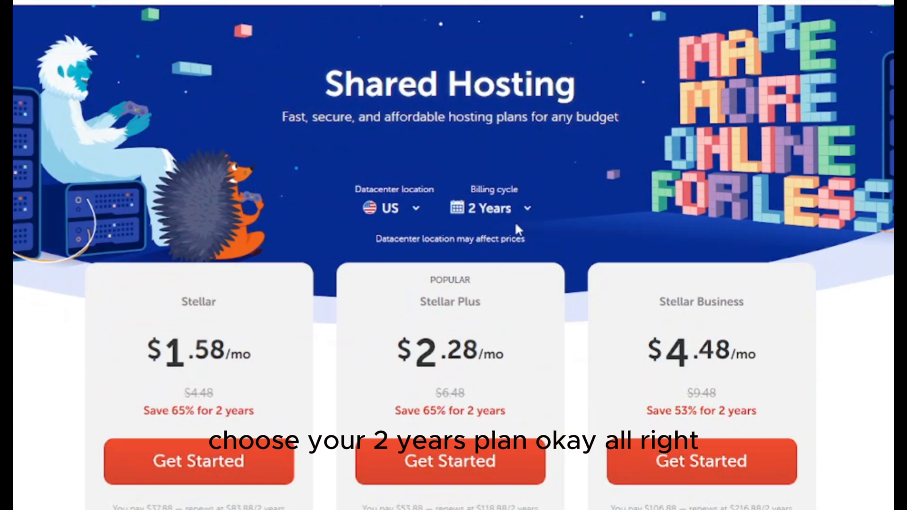
scroll(500, 336, "down", 5)
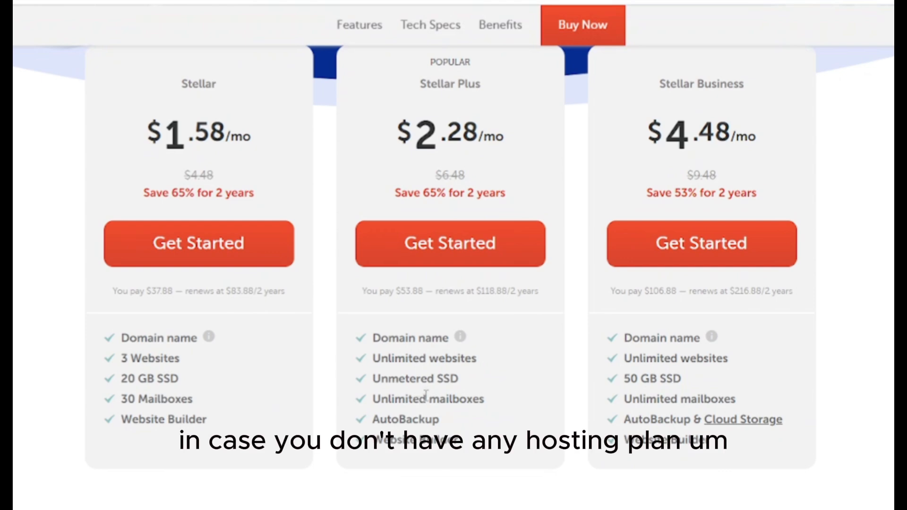
scroll(428, 395, "up", 8)
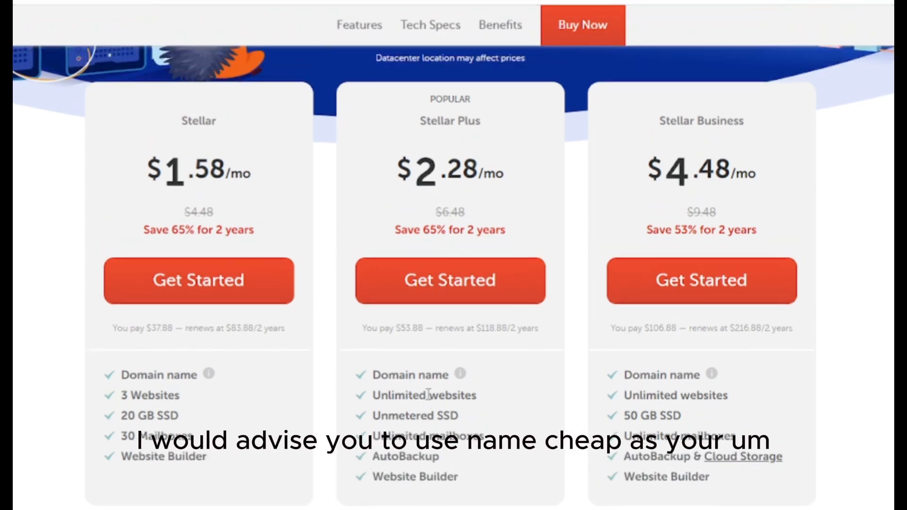
scroll(429, 399, "up", 1)
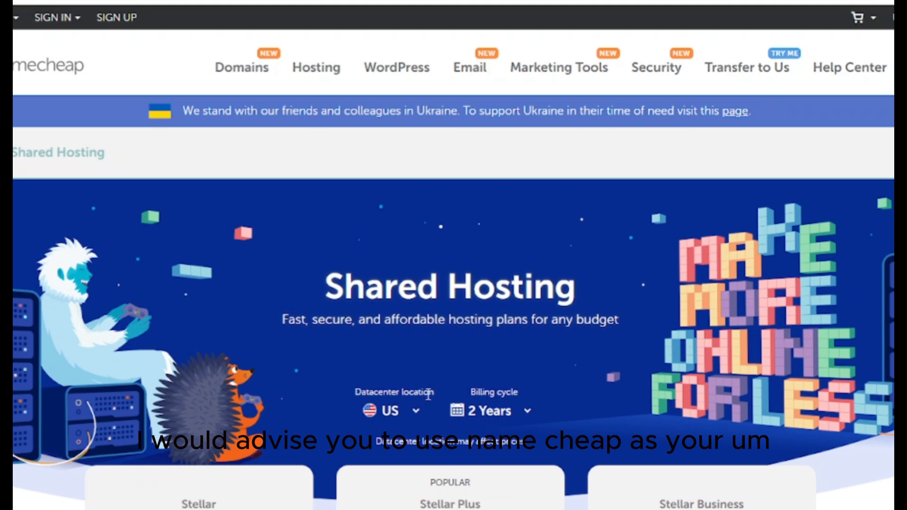
Choose Get Started on the Stellar Plus plan to reach Domain Name Connection
scroll(428, 396, "down", 4)
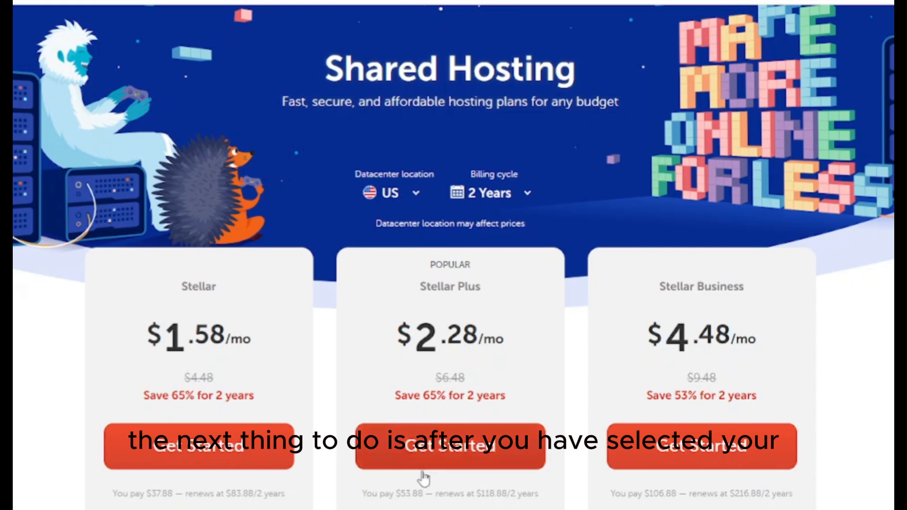
left_click(456, 456)
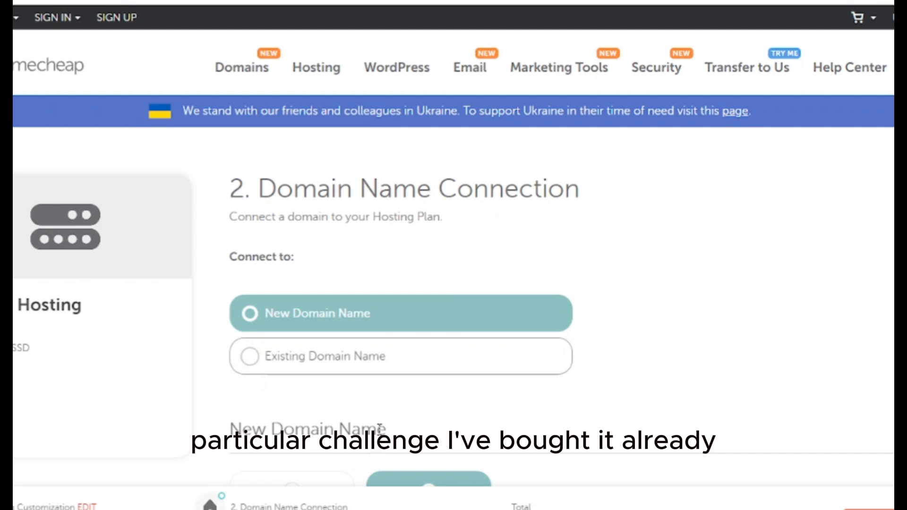
scroll(379, 428, "down", 3)
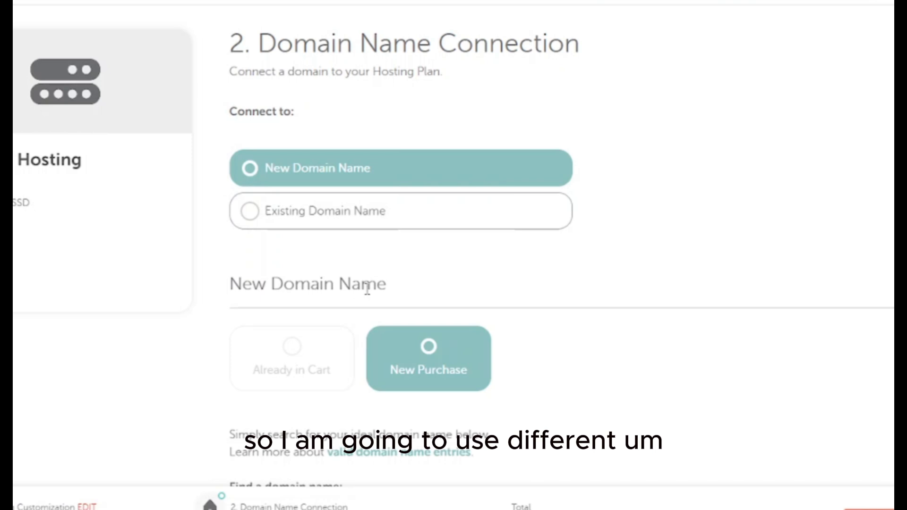
scroll(367, 288, "down", 2)
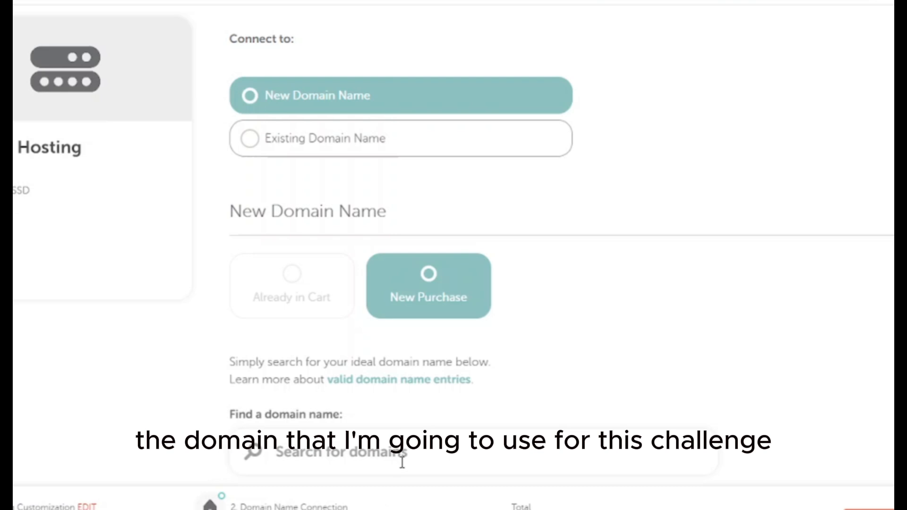
Search for littlecontainergarden, finding littlecontainergarden.com available at $5.48/yr
scroll(402, 462, "down", 2)
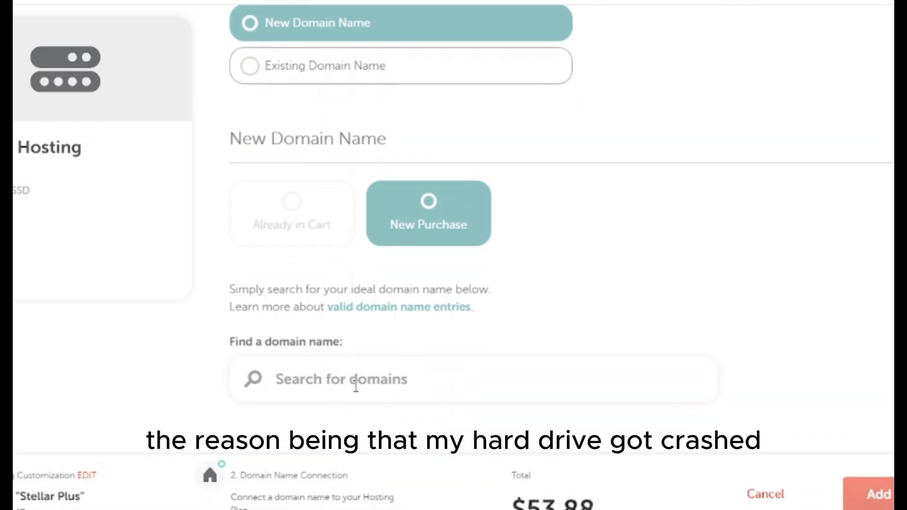
scroll(356, 387, "down", 2)
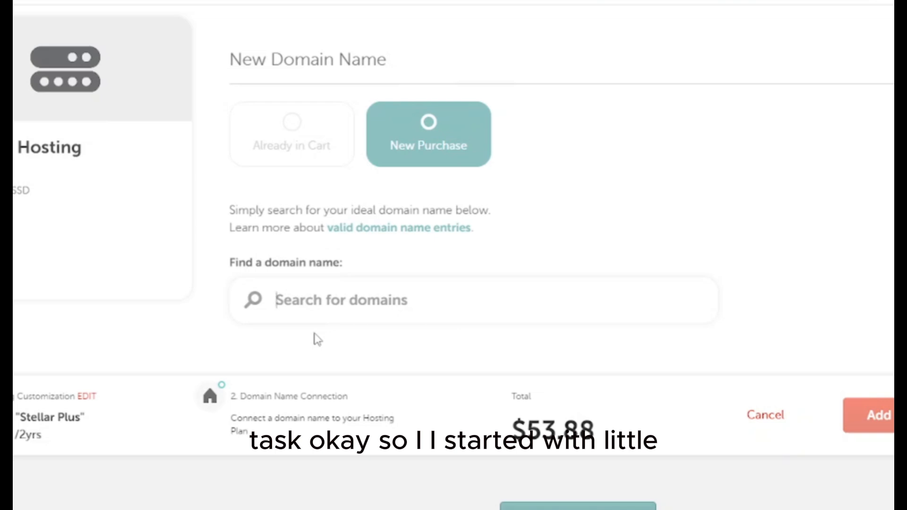
type("litt")
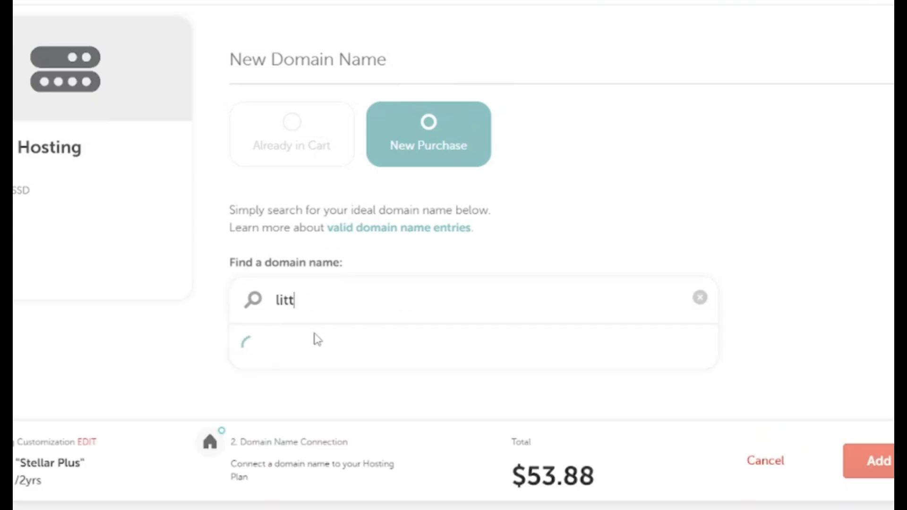
type("leconta")
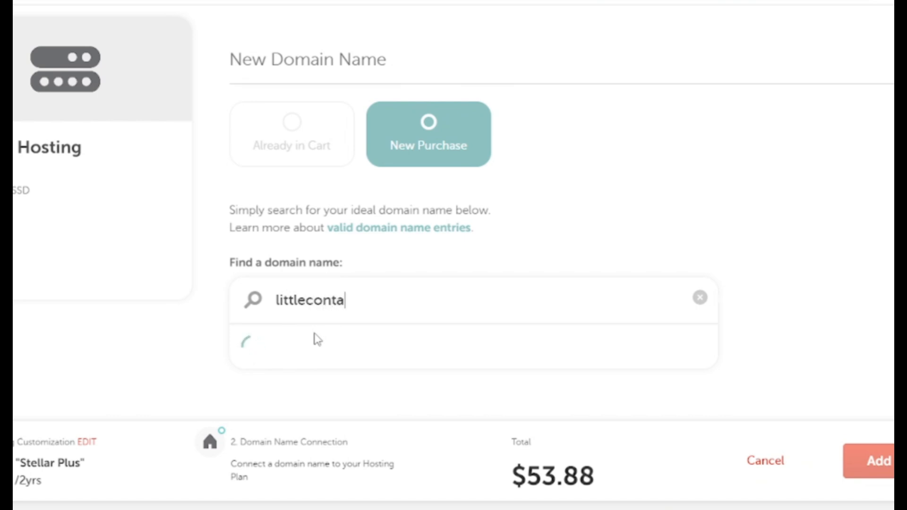
type("inergarden")
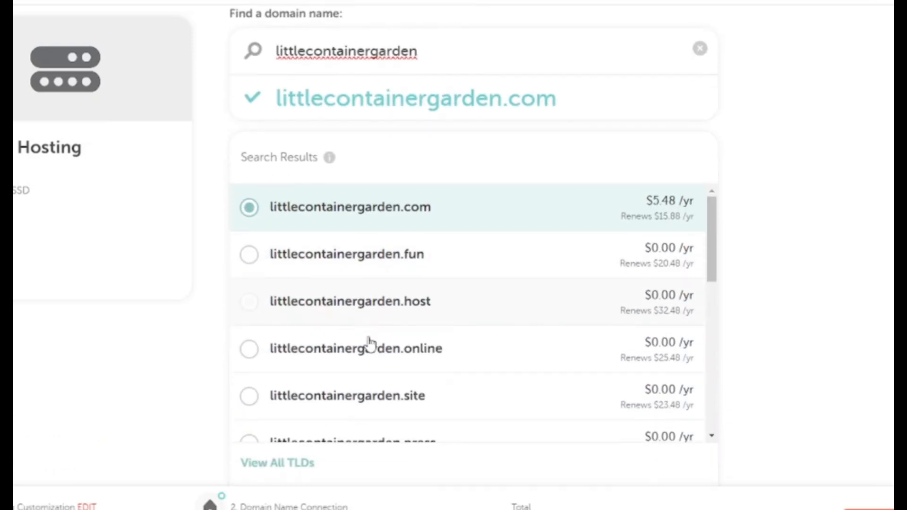
scroll(395, 199, "up", 3)
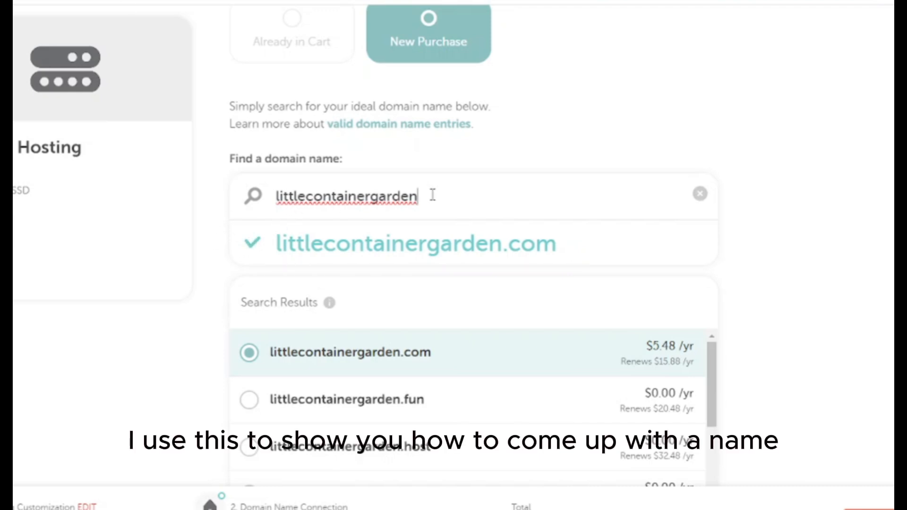
Select the littlecontainergarden text in the domain search field
left_click_drag(431, 197, 254, 198)
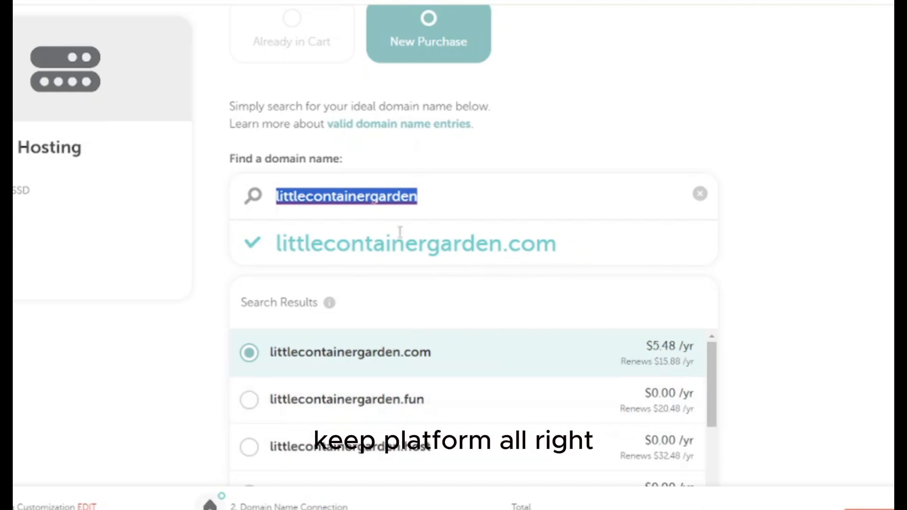
left_click(591, 259)
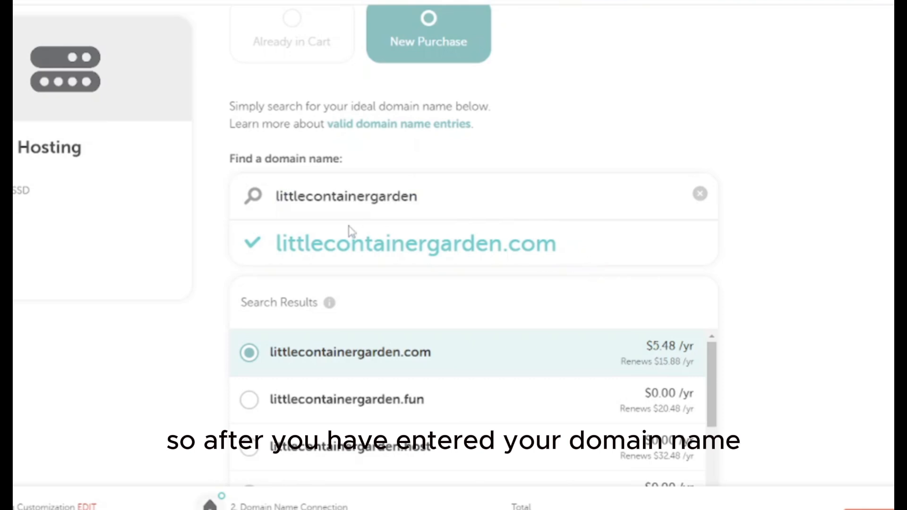
left_click_drag(272, 198, 477, 267)
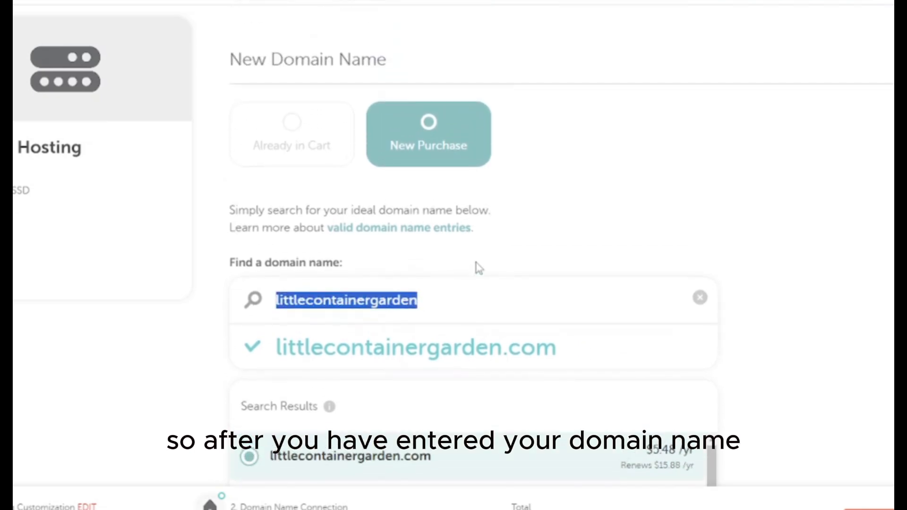
left_click(448, 304)
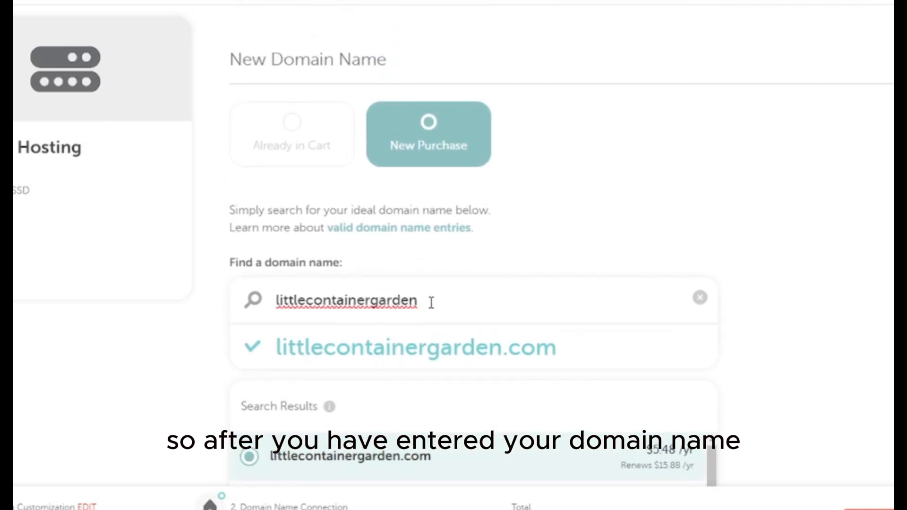
left_click_drag(432, 302, 231, 304)
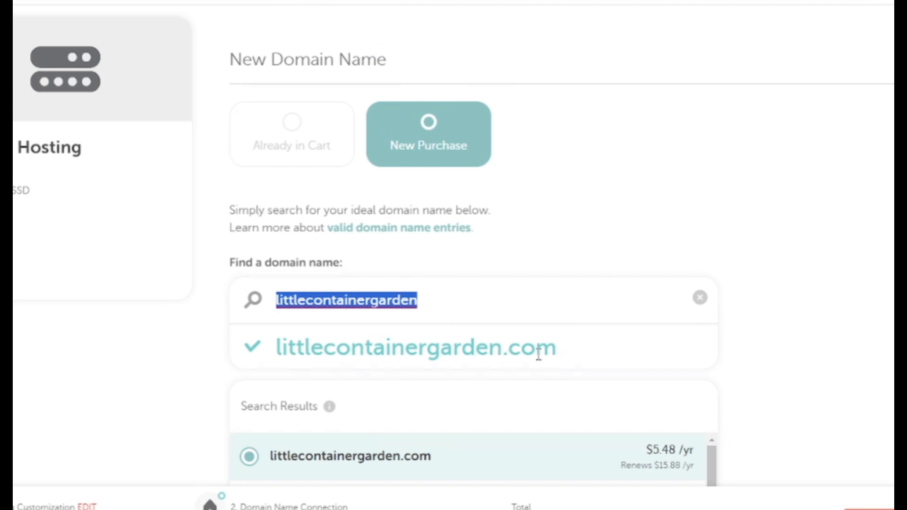
scroll(539, 355, "down", 2)
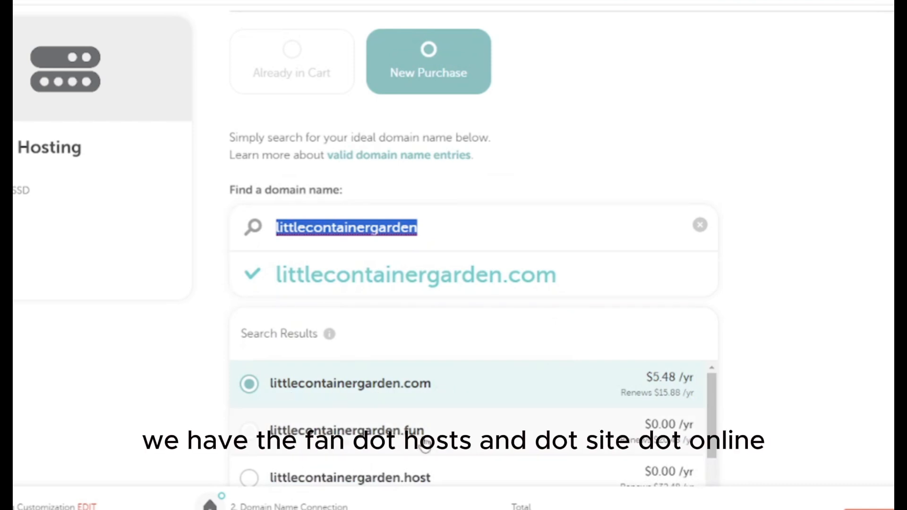
scroll(420, 478, "down", 3)
scroll(422, 444, "down", 1)
scroll(423, 442, "up", 1)
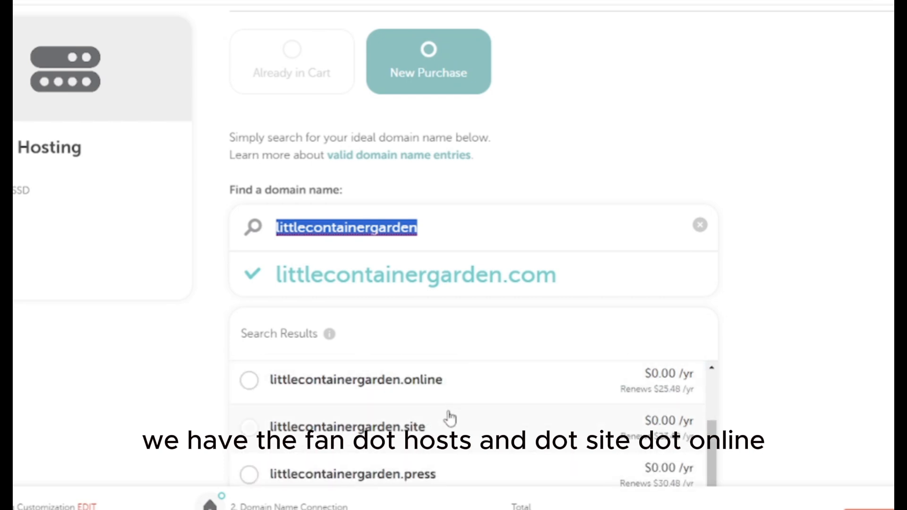
scroll(424, 465, "down", 2)
scroll(422, 456, "down", 3)
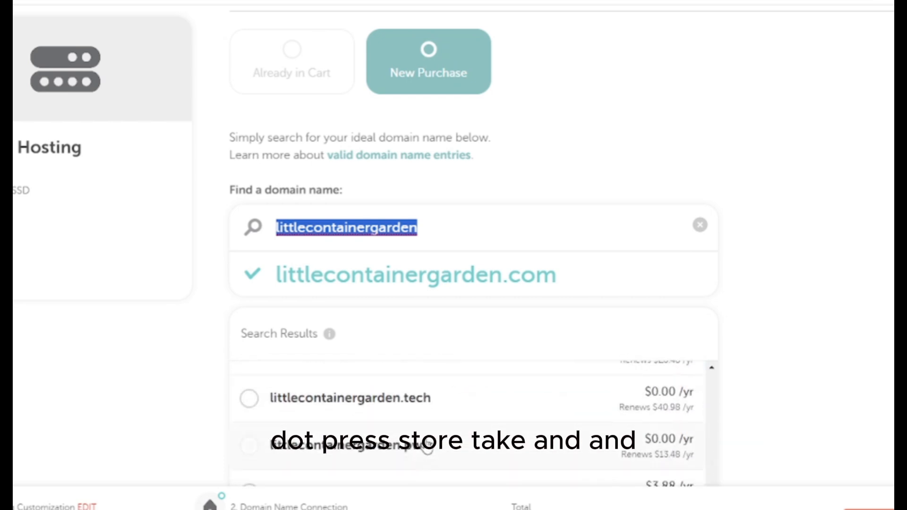
scroll(420, 459, "down", 3)
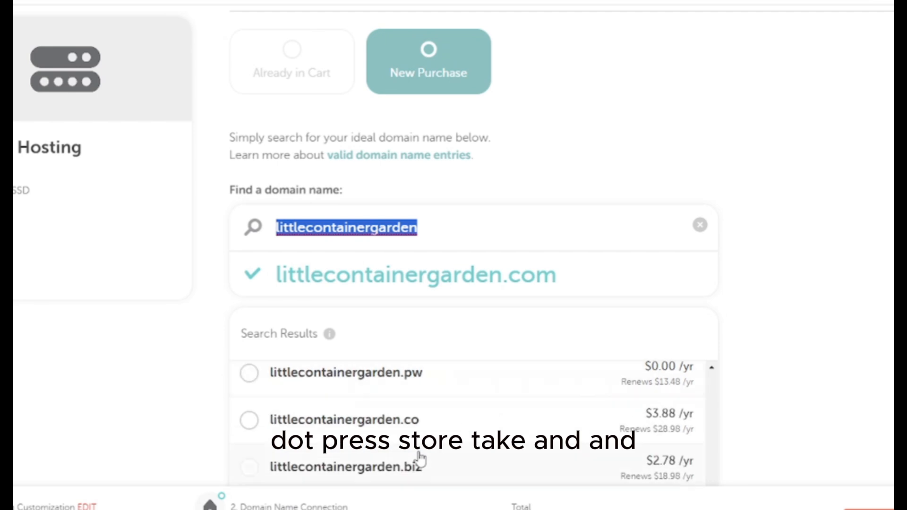
scroll(420, 451, "down", 3)
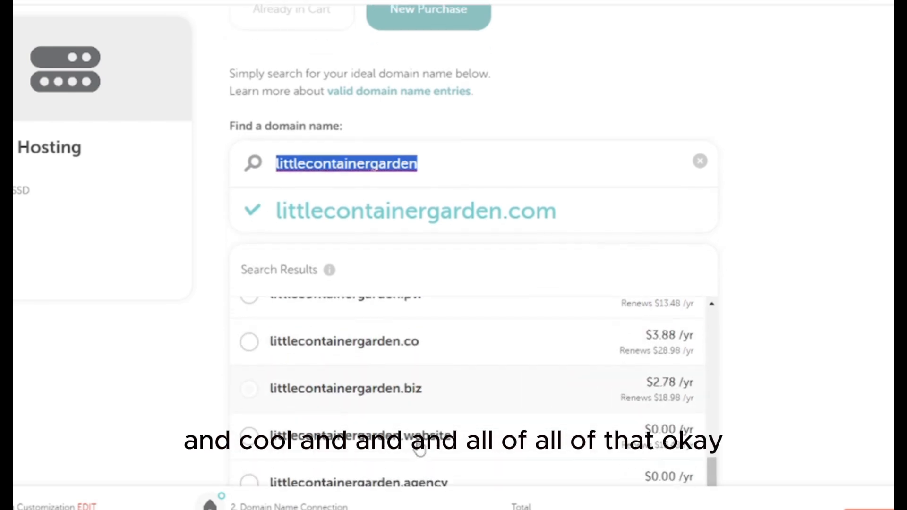
scroll(421, 448, "up", 10)
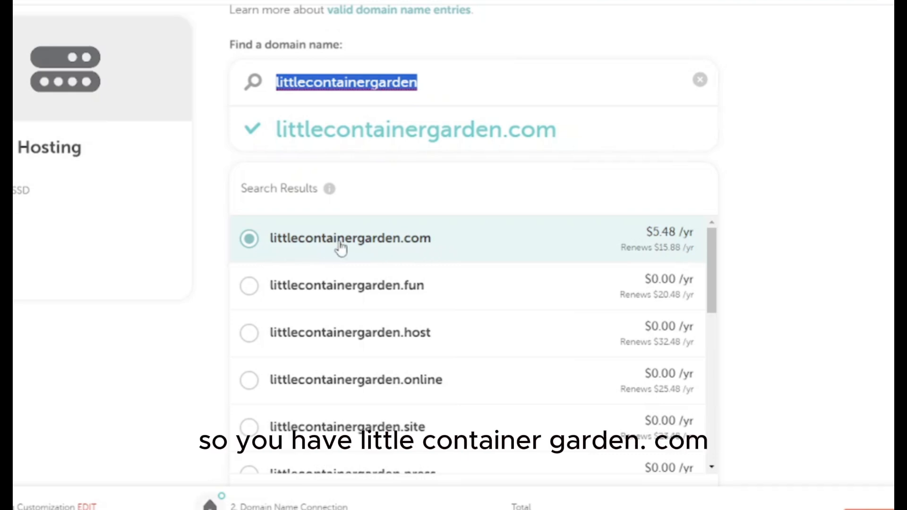
left_click(420, 249)
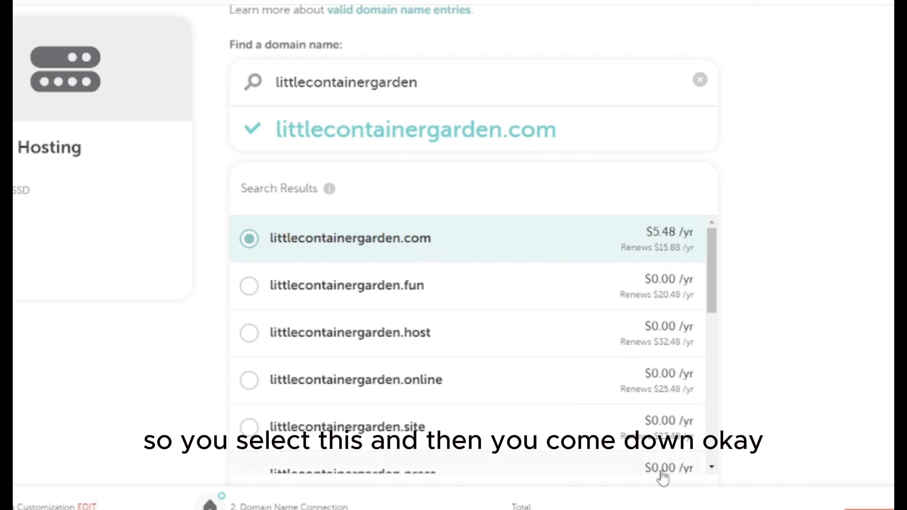
scroll(676, 333, "down", 2)
scroll(677, 333, "down", 7)
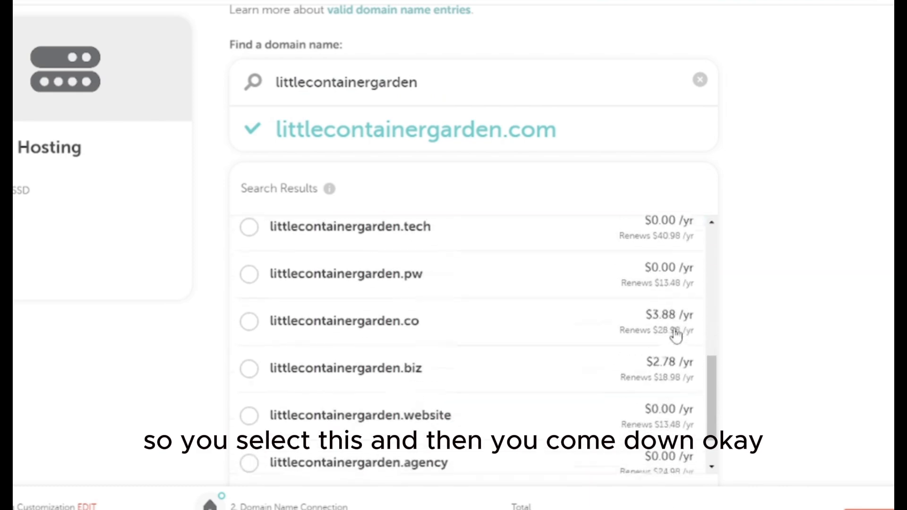
scroll(680, 335, "down", 5)
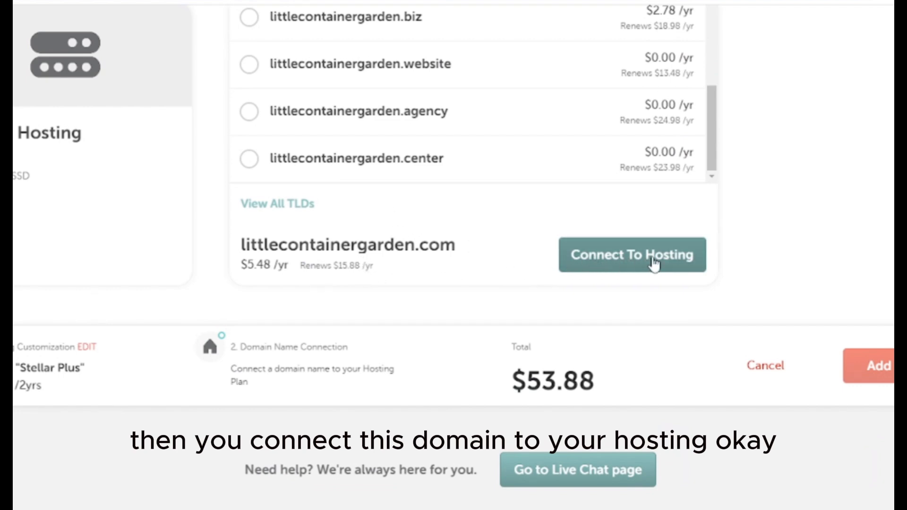
Connect littlecontainergarden.com to Stellar Plus and add the $59.54 order to the cart
left_click(598, 266)
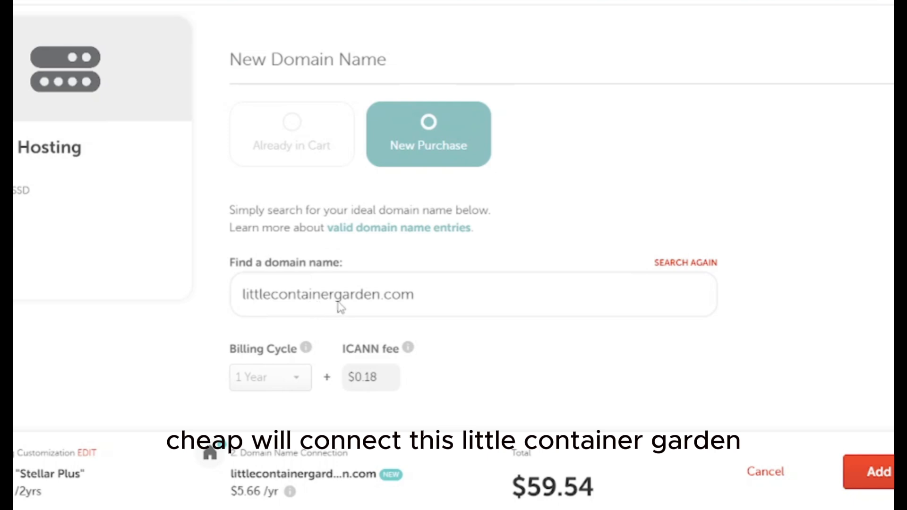
scroll(430, 300, "down", 1)
scroll(433, 300, "down", 5)
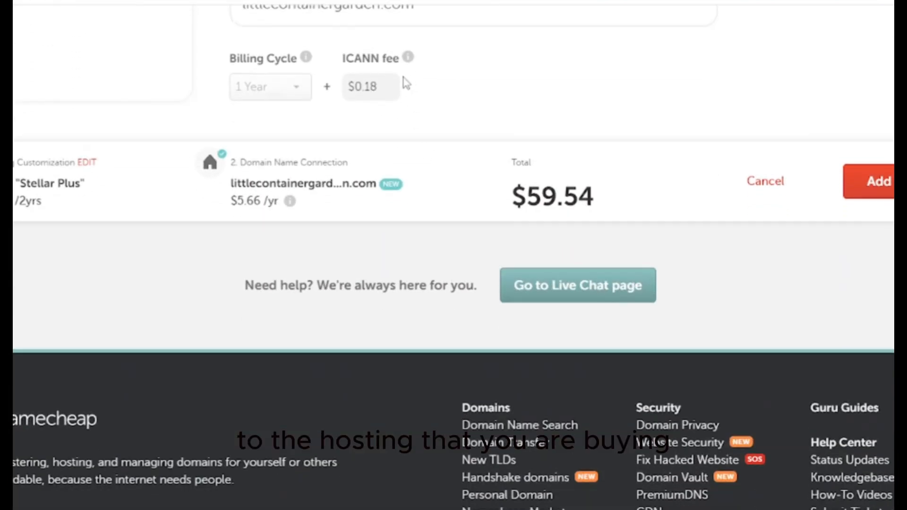
scroll(573, 169, "up", 4)
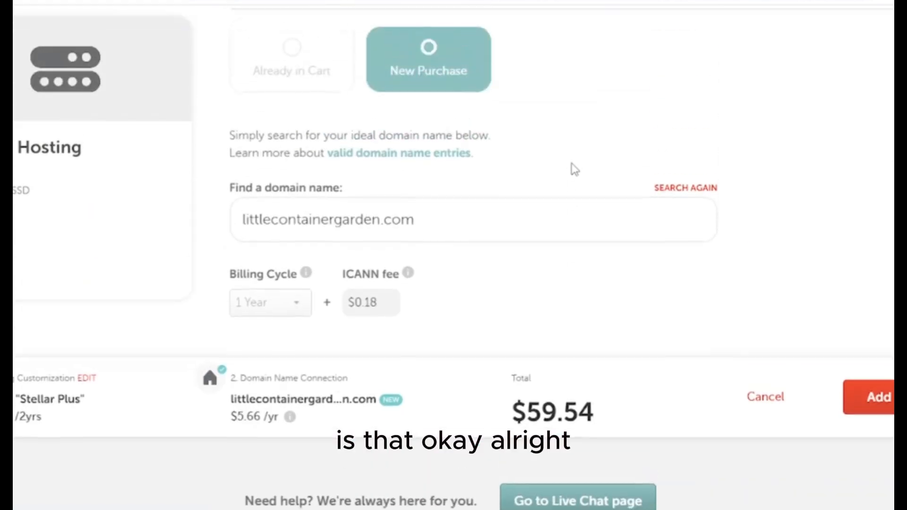
scroll(563, 177, "up", 3)
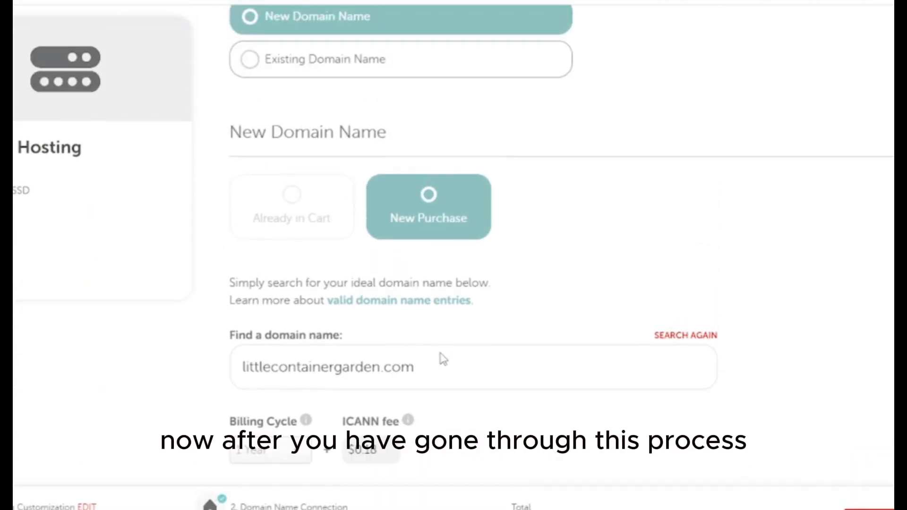
scroll(443, 360, "down", 3)
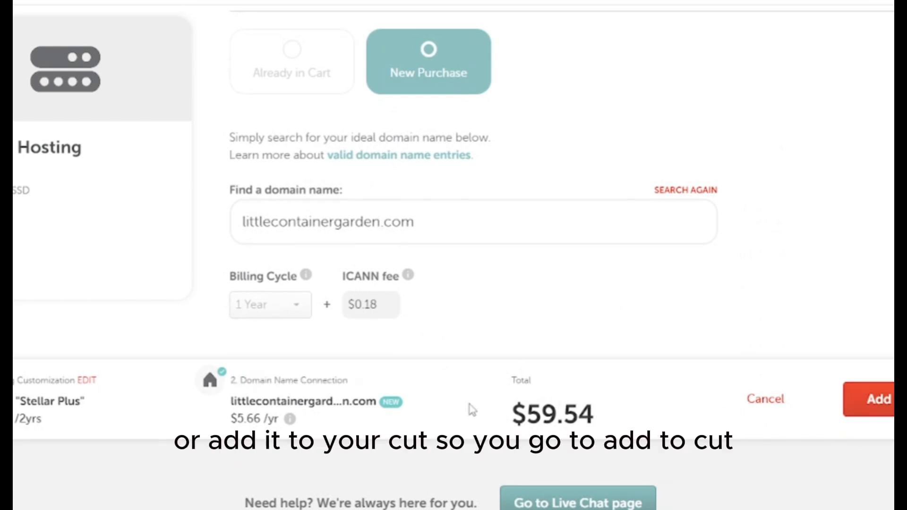
left_click(869, 399)
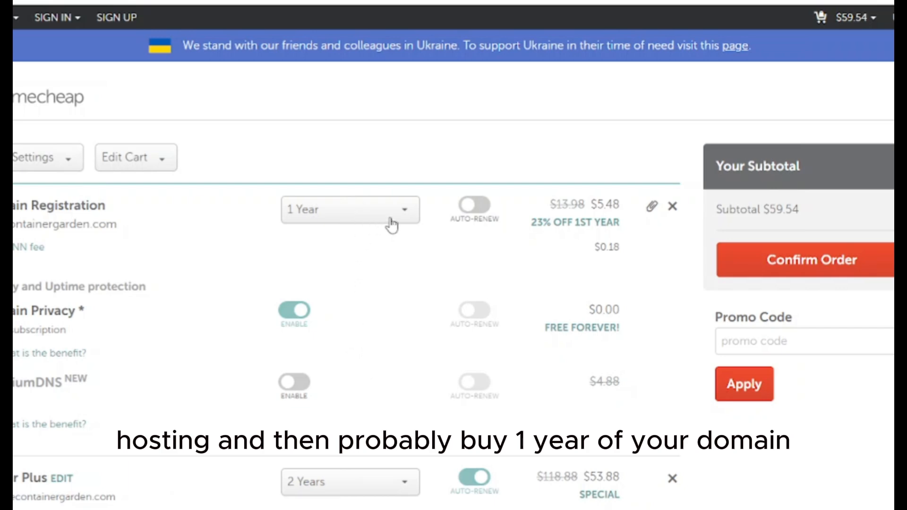
Set the domain registration to 2 Years and highlight the $74.80 subtotal
left_click(346, 216)
left_click(326, 272)
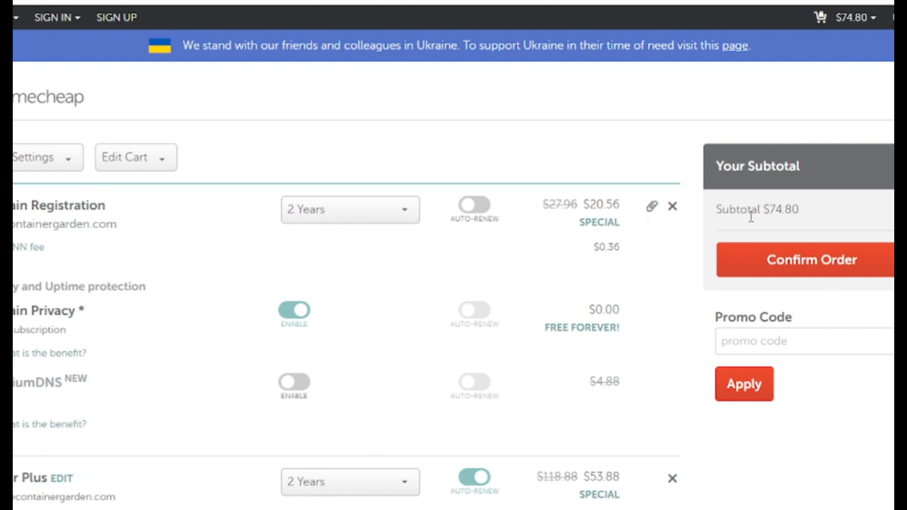
left_click_drag(805, 214, 760, 209)
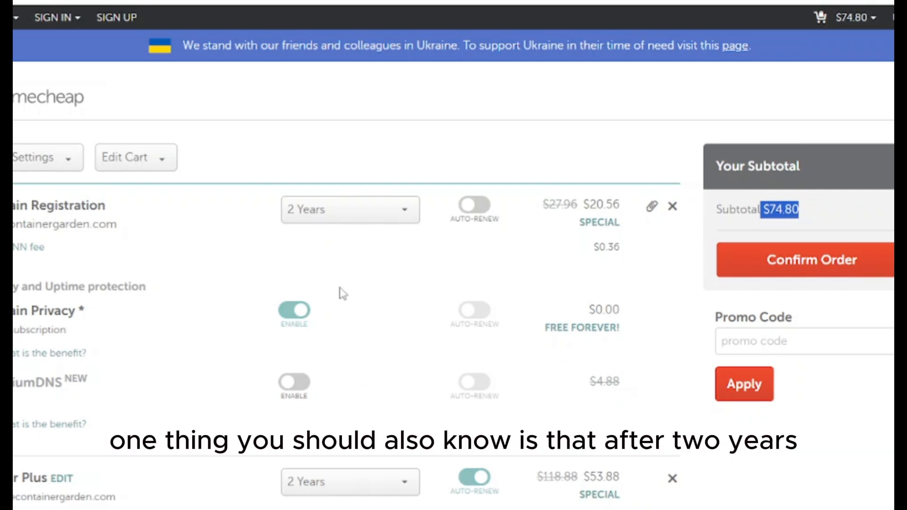
scroll(343, 294, "down", 5)
scroll(343, 296, "up", 3)
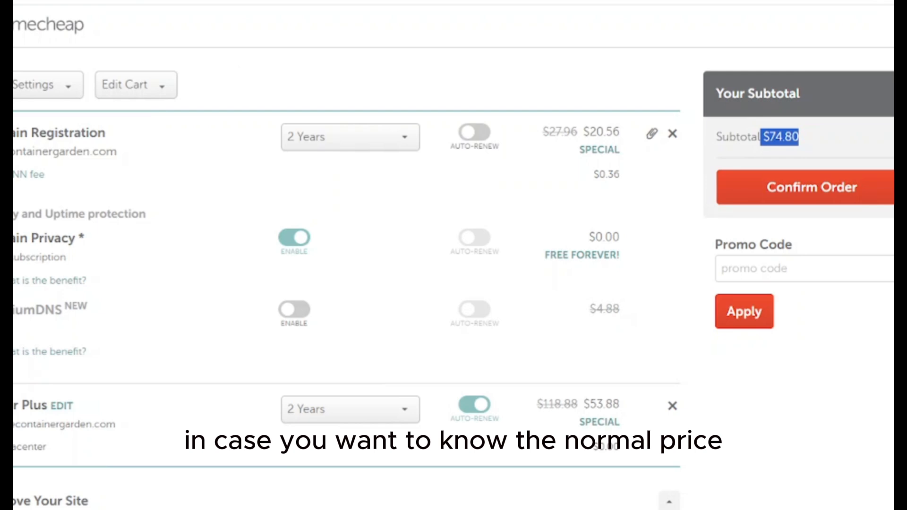
key("alt+Left")
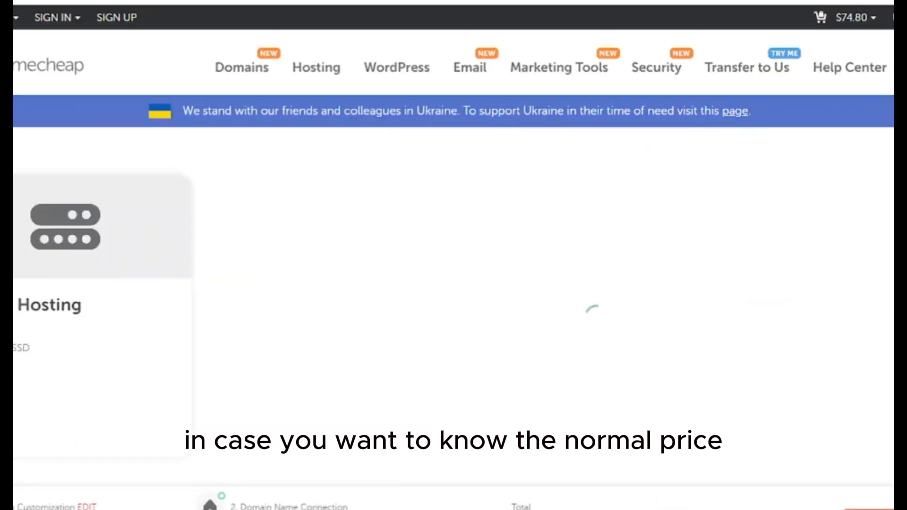
key("alt+Left")
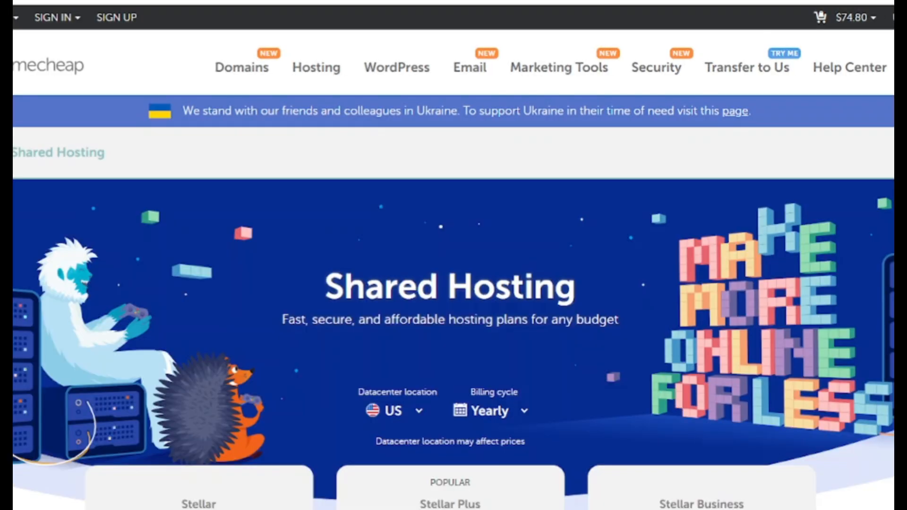
scroll(224, 223, "down", 5)
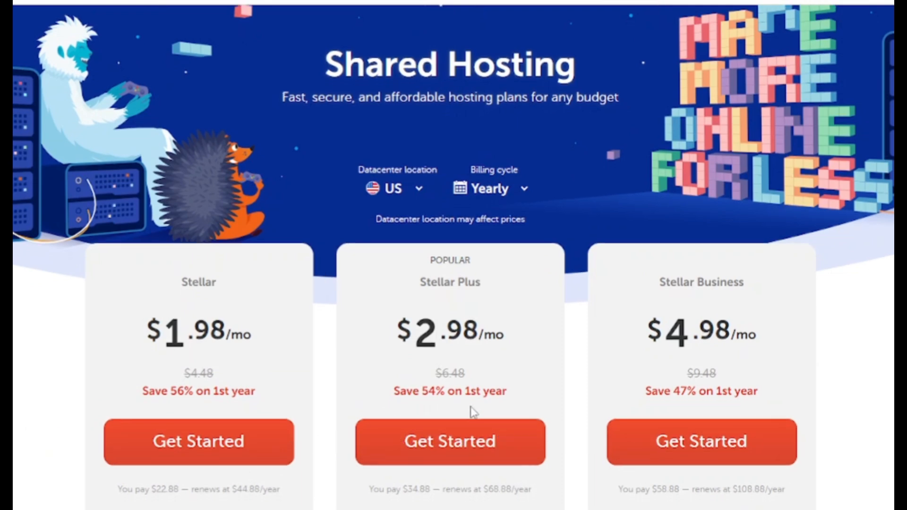
scroll(470, 412, "down", 2)
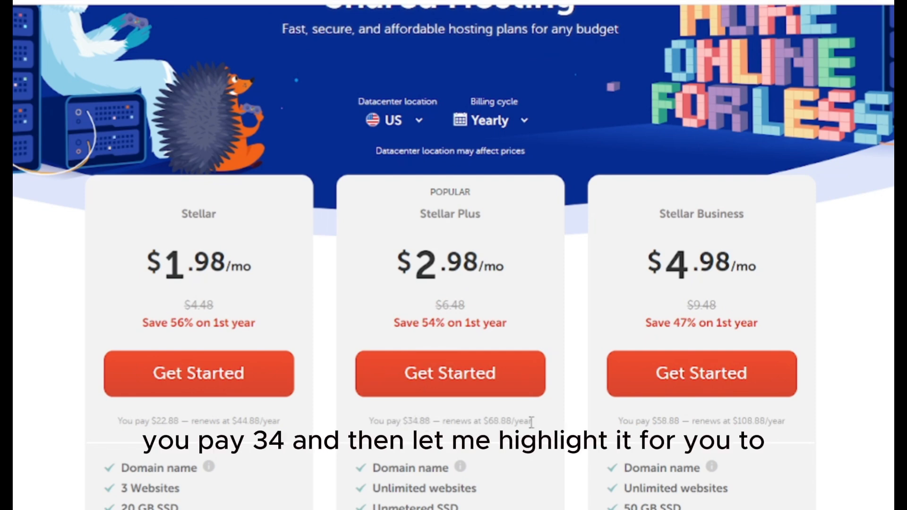
left_click_drag(531, 421, 370, 431)
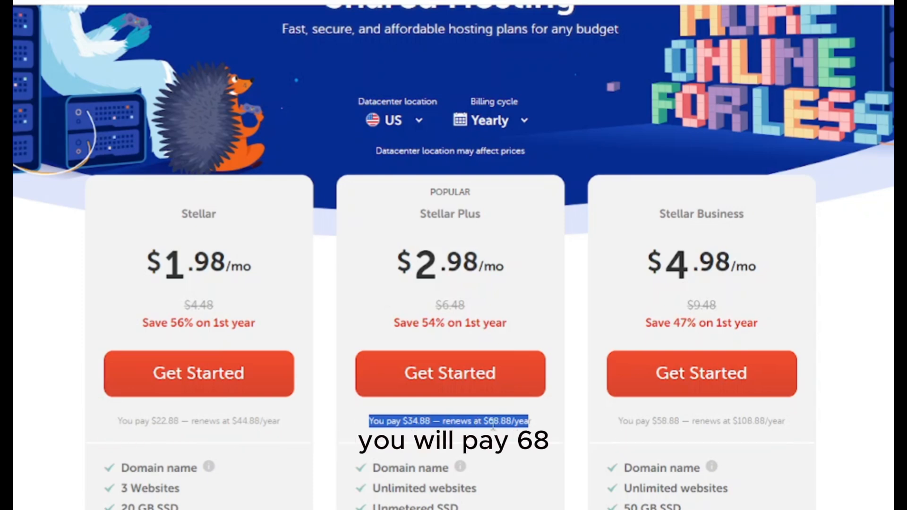
left_click_drag(492, 424, 508, 428)
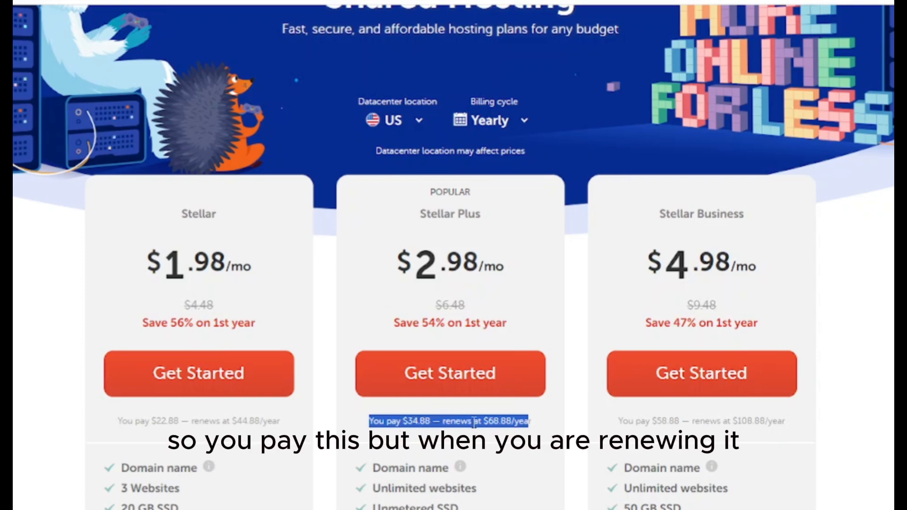
left_click(498, 419)
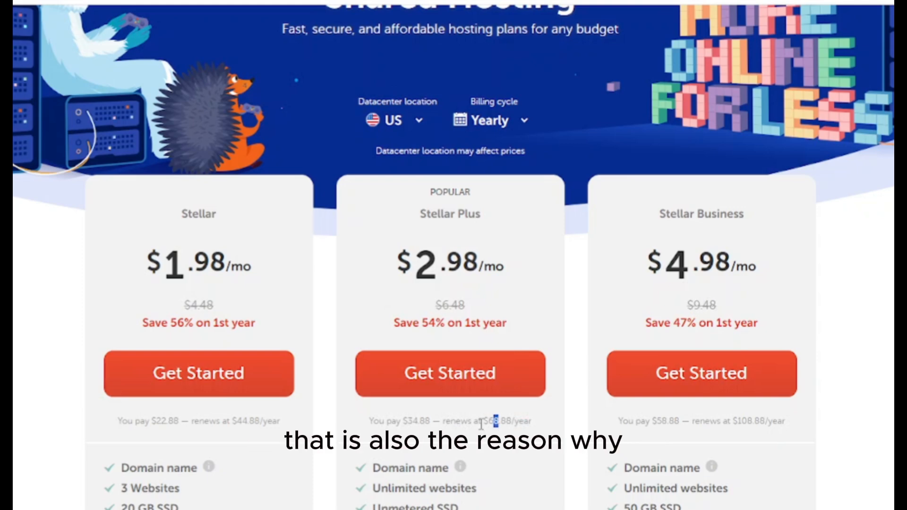
left_click_drag(481, 420, 516, 421)
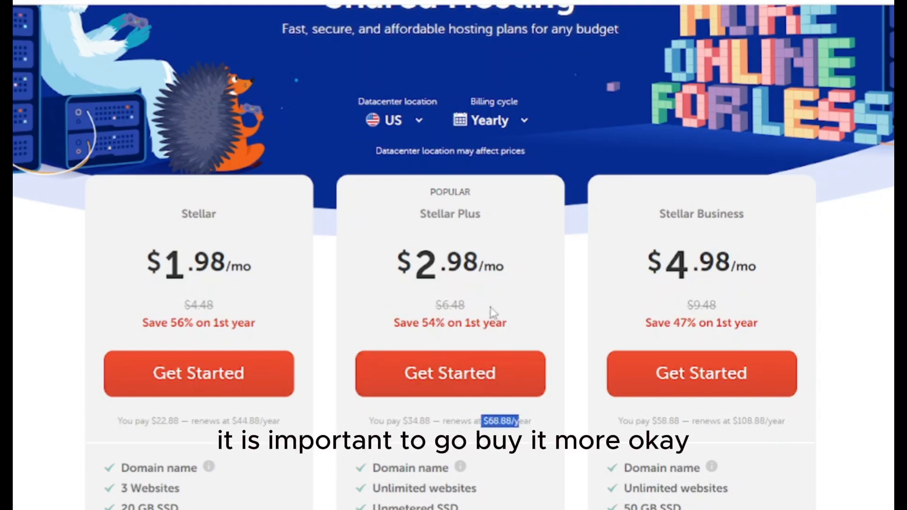
left_click(504, 124)
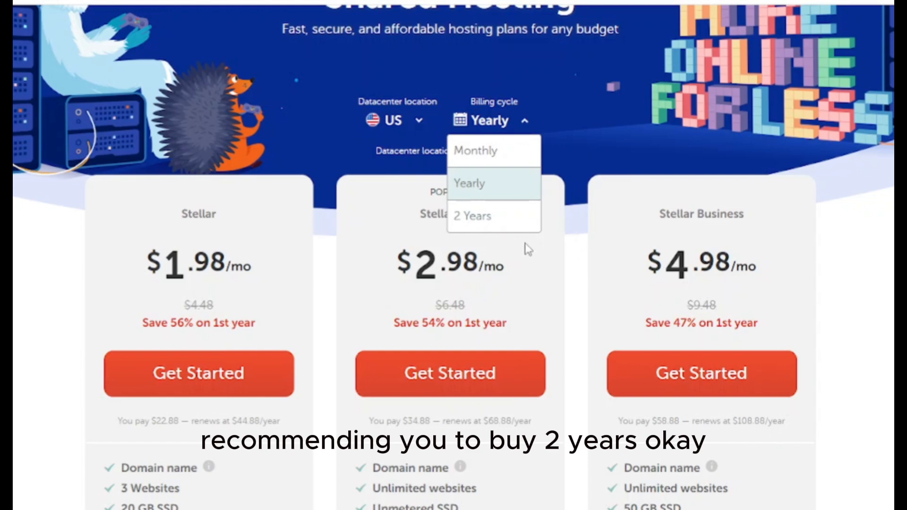
left_click(487, 223)
scroll(491, 220, "down", 1)
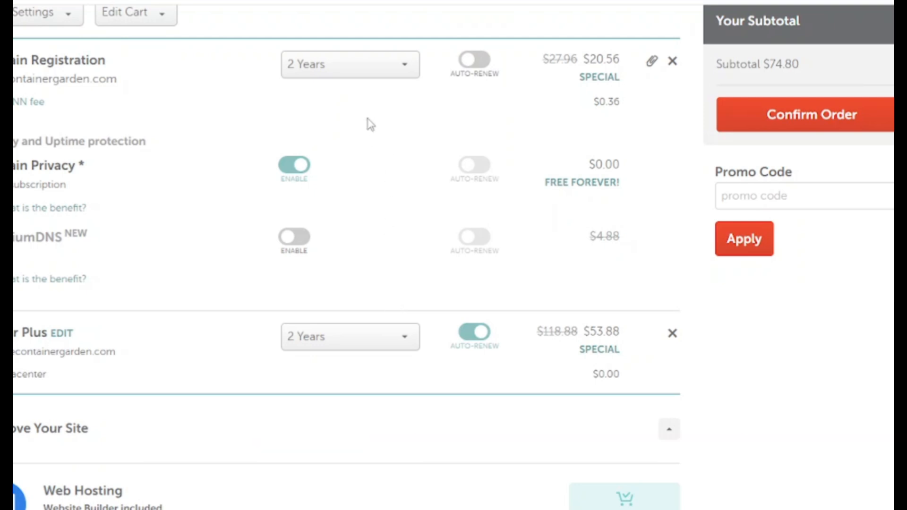
Set the domain registration to 1 Year at $10.28, making the subtotal $64.34
left_click(367, 76)
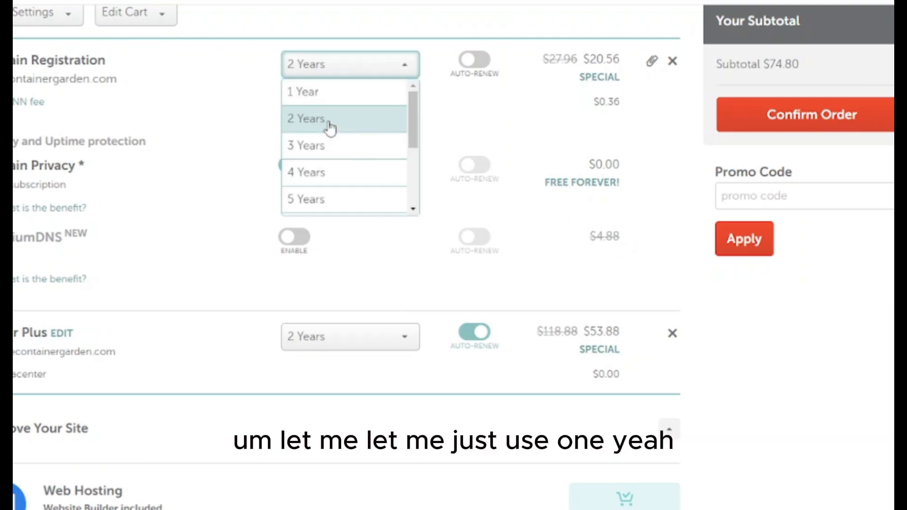
left_click(345, 92)
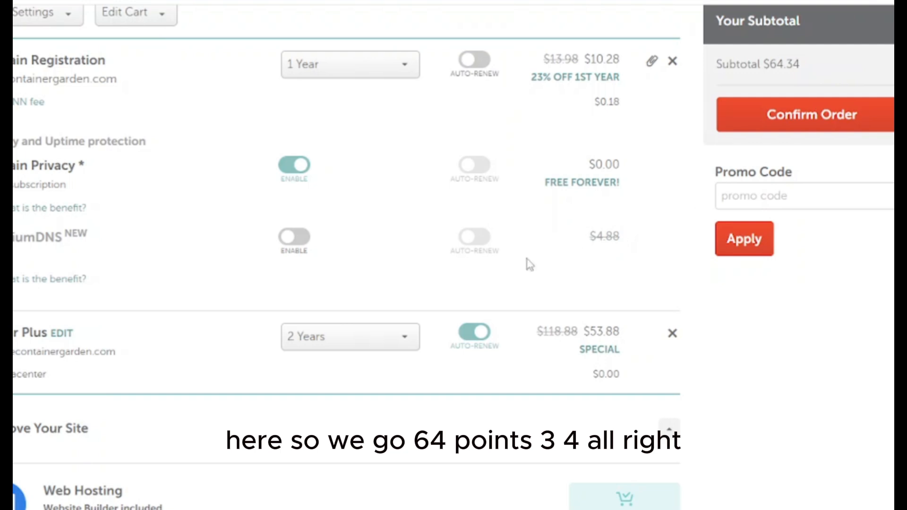
scroll(312, 410, "down", 6)
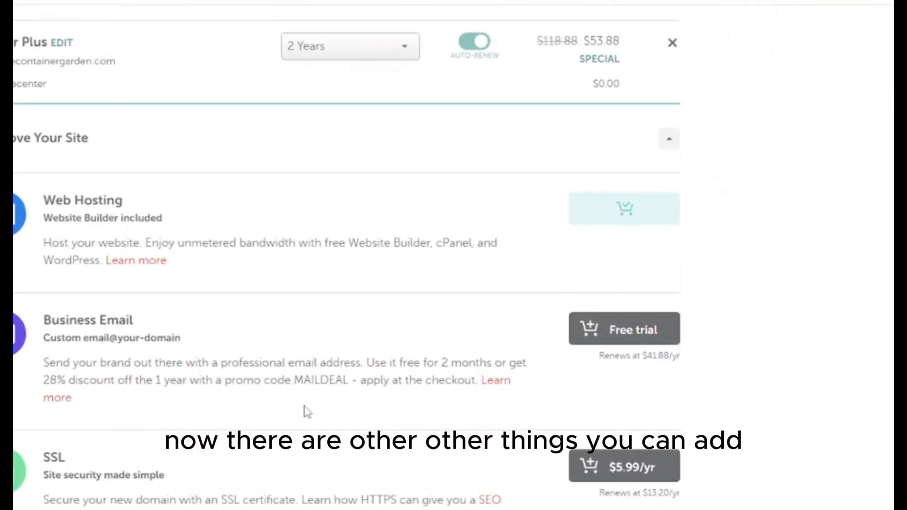
Scroll through the Improve Your Site add-ons, adding none, down to Confirm Order
scroll(305, 416, "down", 3)
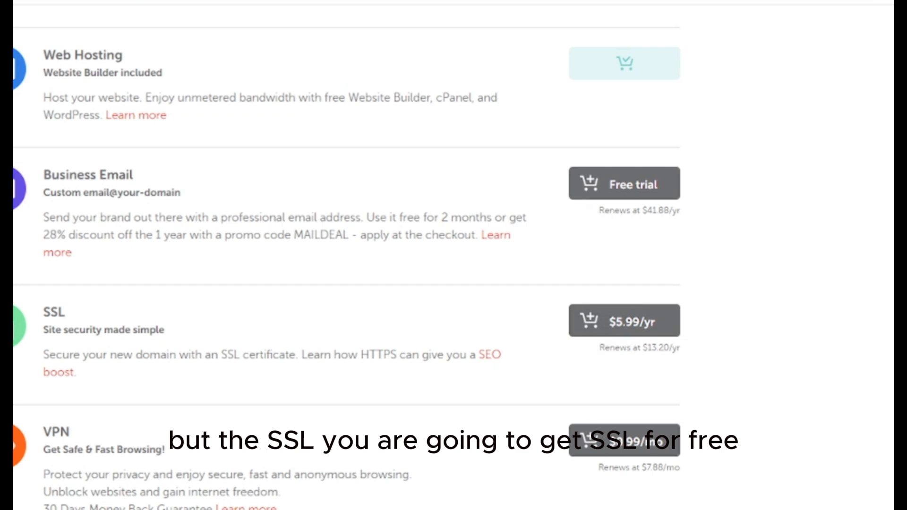
scroll(384, 370, "up", 1)
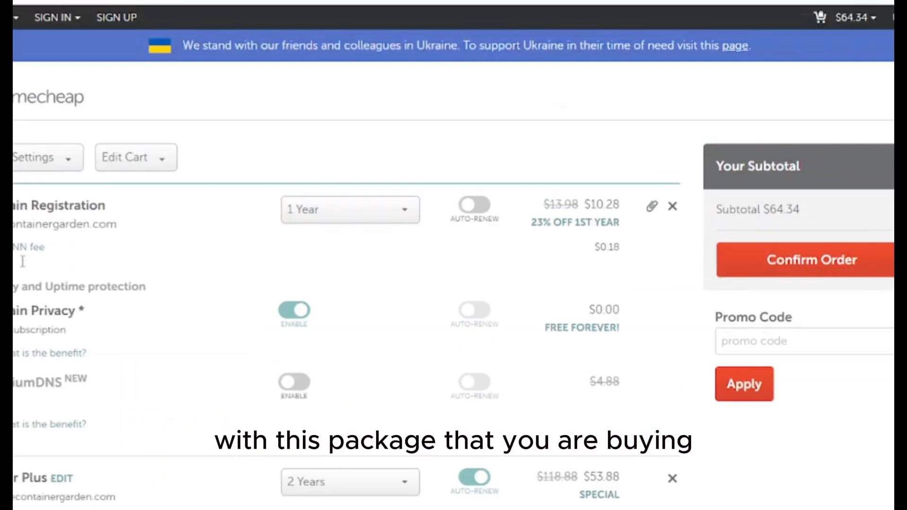
scroll(194, 477, "down", 12)
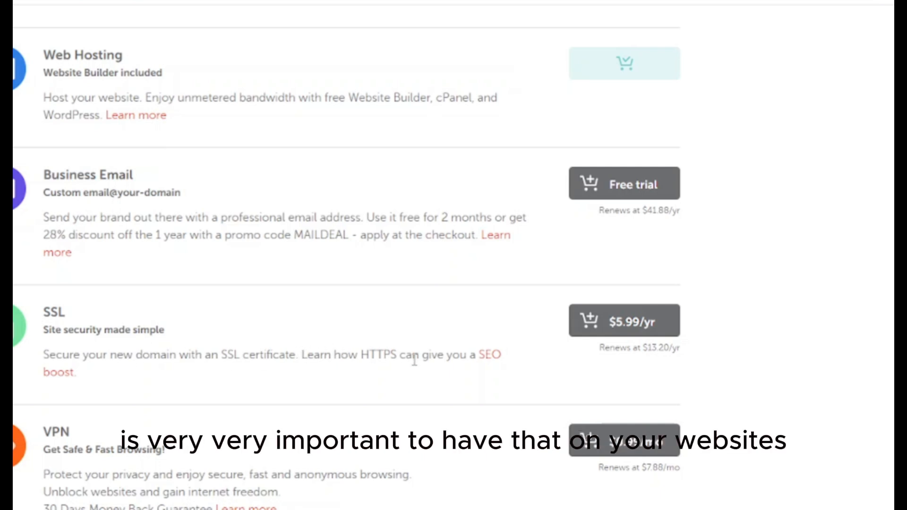
scroll(459, 355, "down", 2)
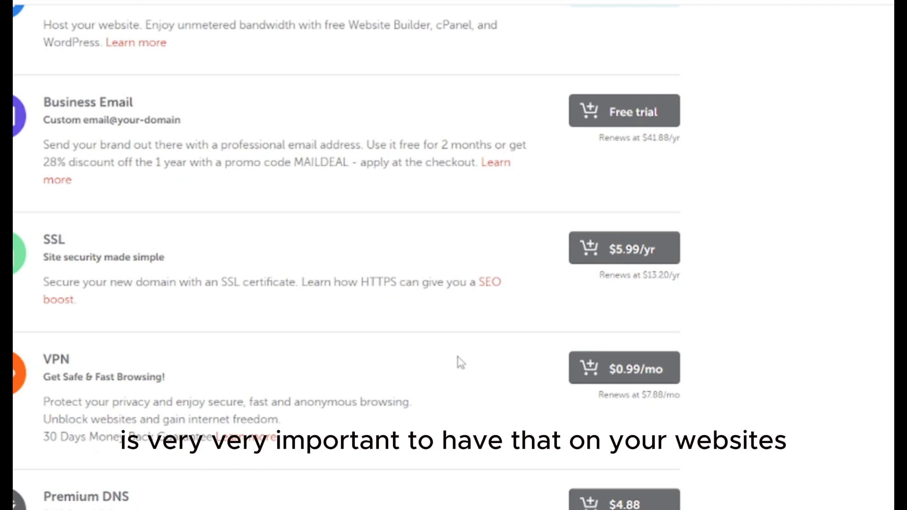
scroll(421, 373, "down", 2)
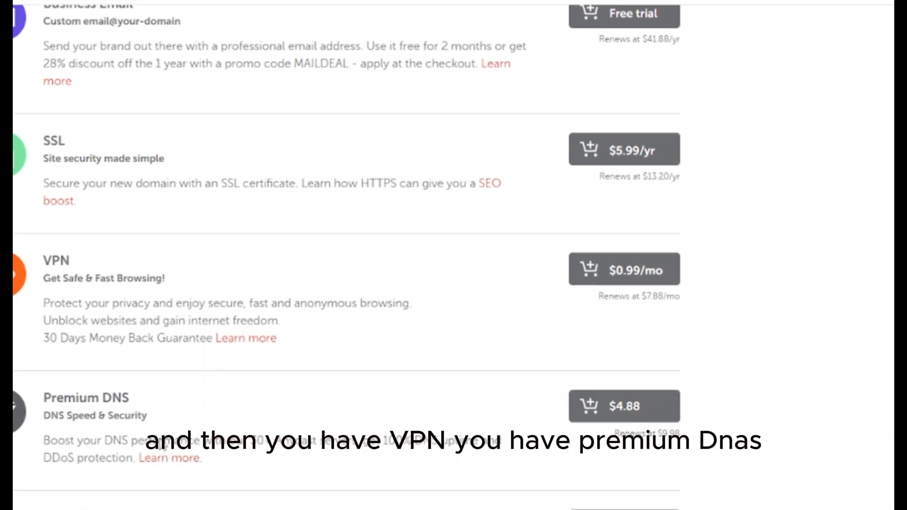
scroll(130, 422, "down", 2)
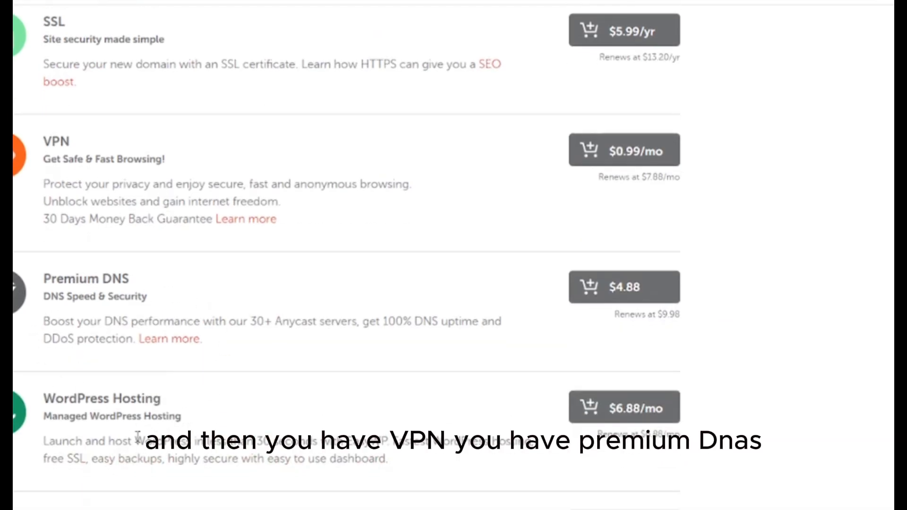
scroll(215, 425, "down", 6)
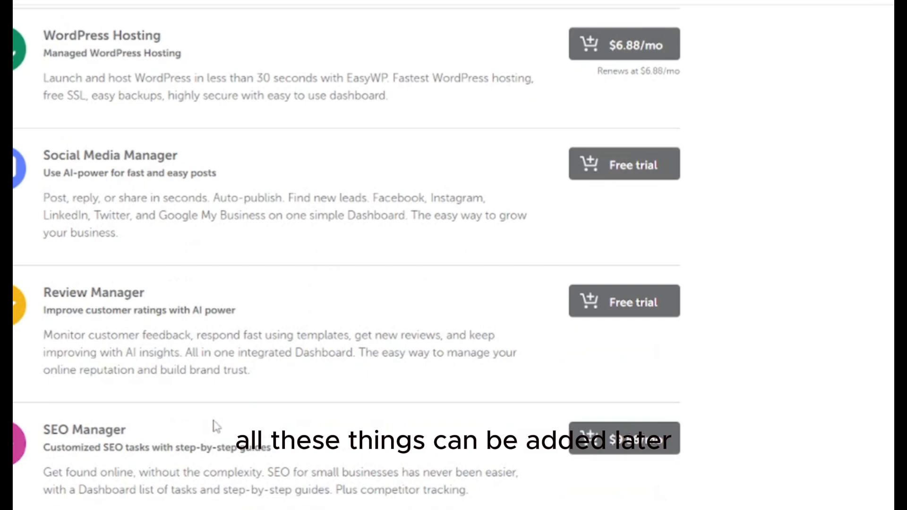
scroll(217, 426, "down", 3)
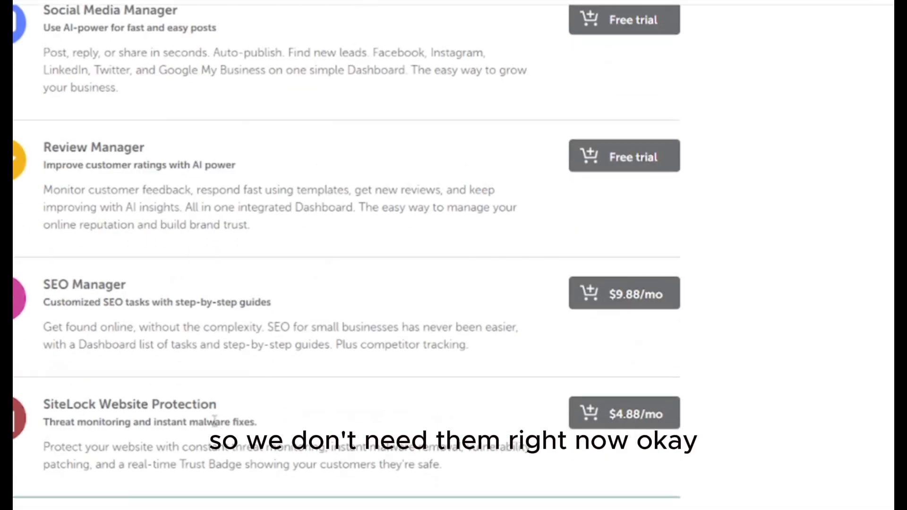
scroll(215, 422, "up", 10)
scroll(215, 423, "down", 10)
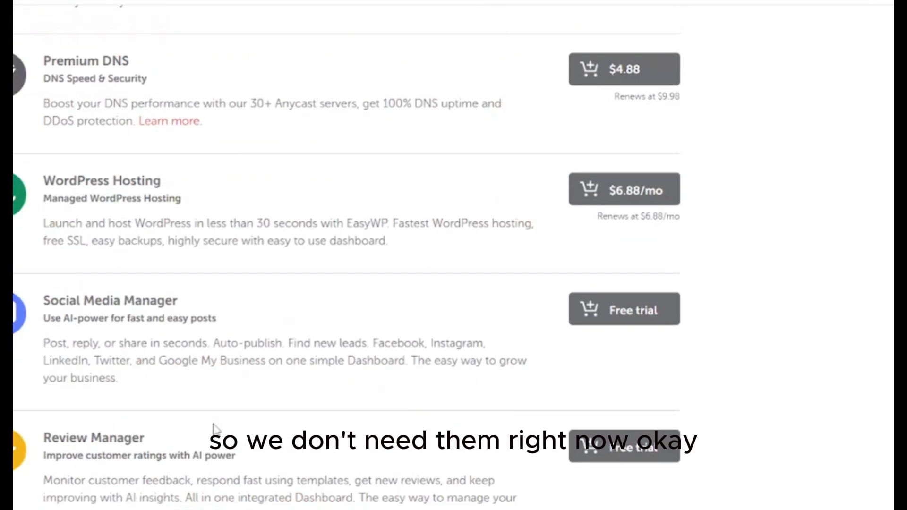
scroll(215, 423, "down", 5)
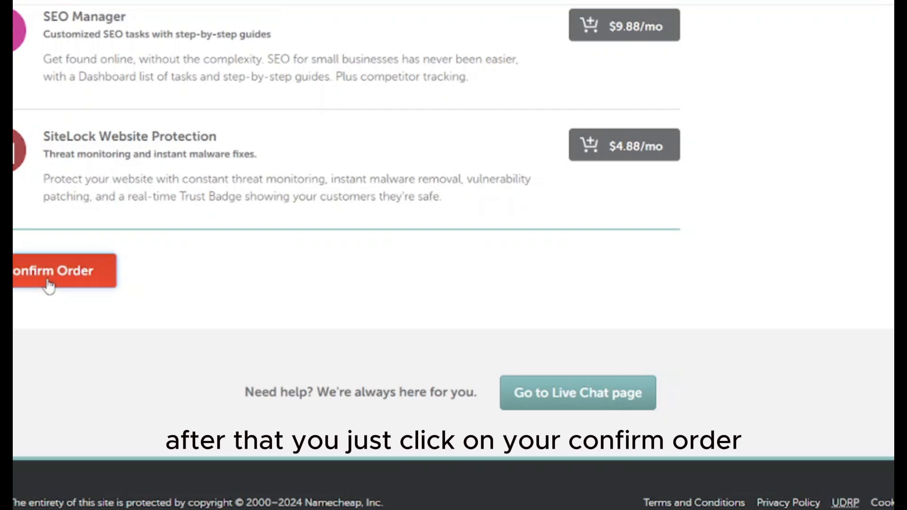
Confirm the order to reach the Login/Signup page with its Create An Account form
left_click(39, 271)
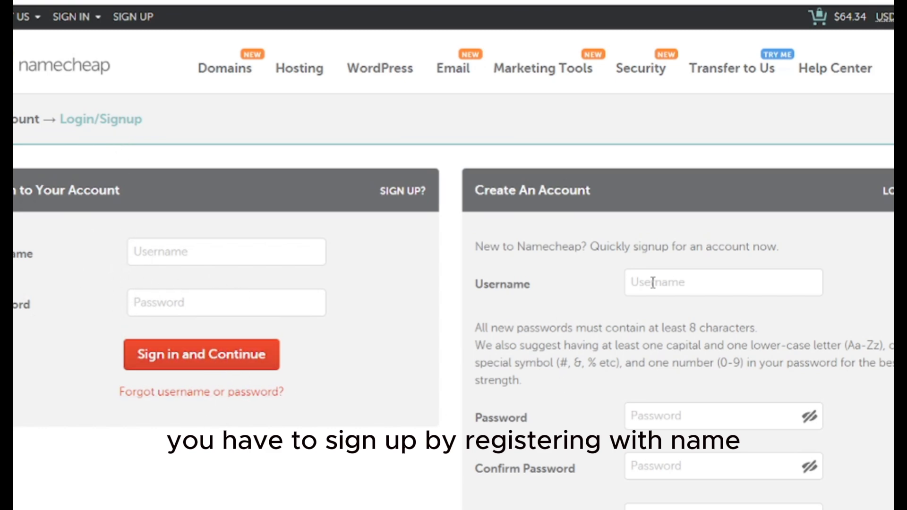
scroll(655, 269, "down", 2)
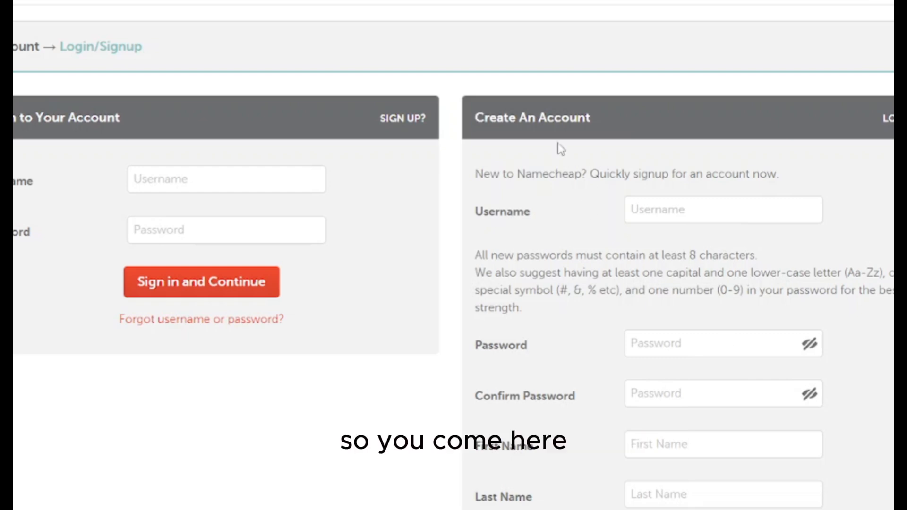
Enter a username for the new account and check that it is available
left_click(695, 215)
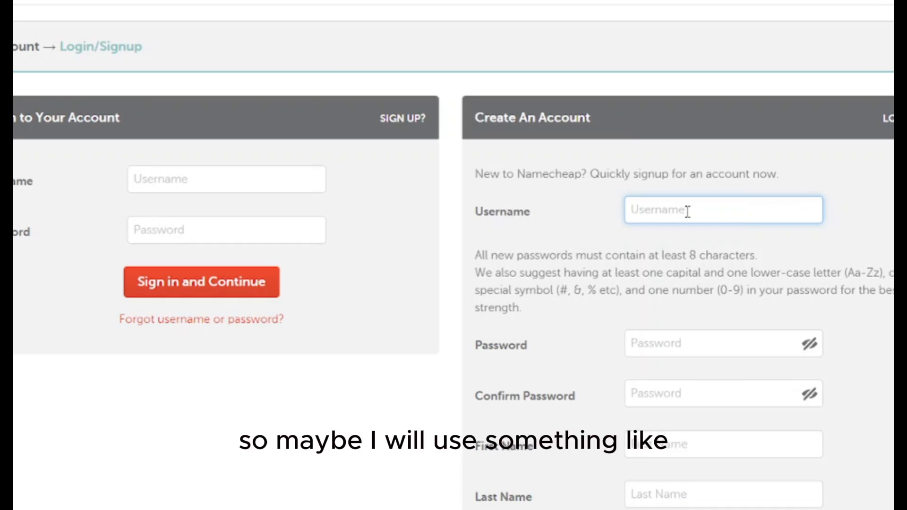
left_click(891, 208)
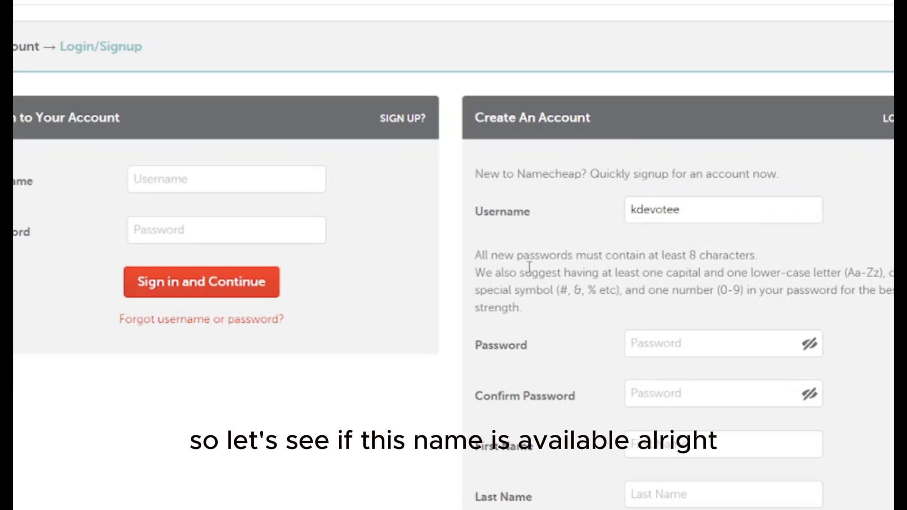
Fill in the password, the user's first and last name, and the e-mail address
left_click(650, 342)
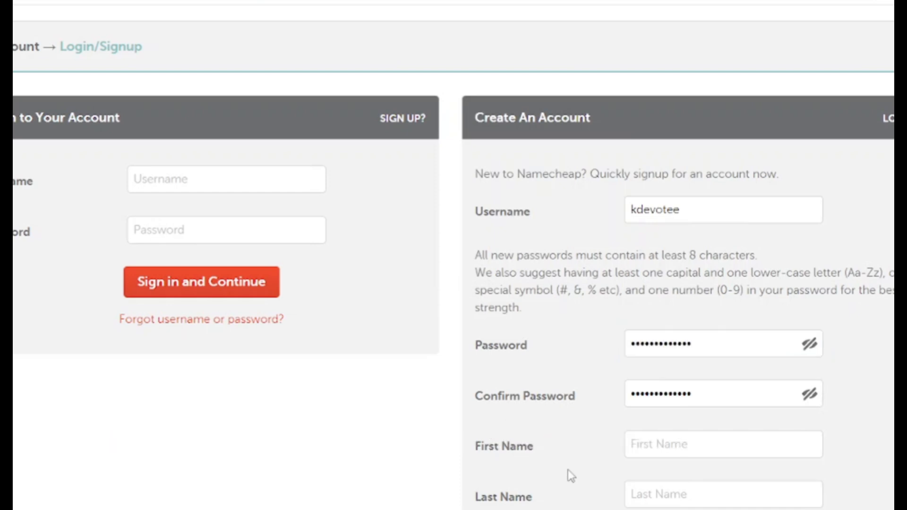
left_click(737, 447)
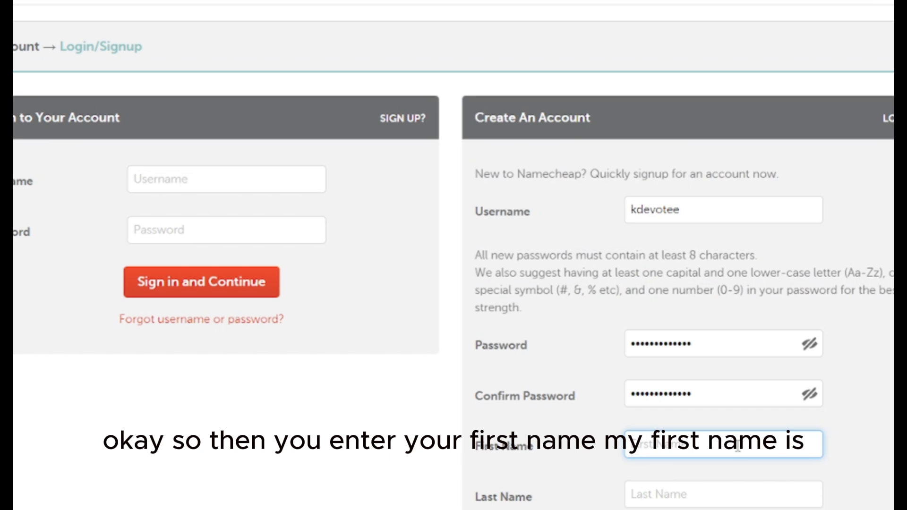
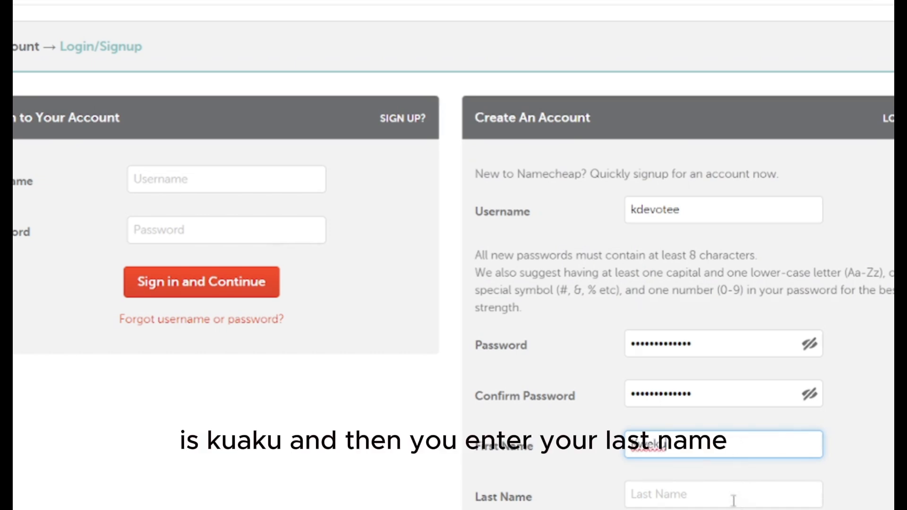
left_click(732, 494)
scroll(685, 432, "down", 5)
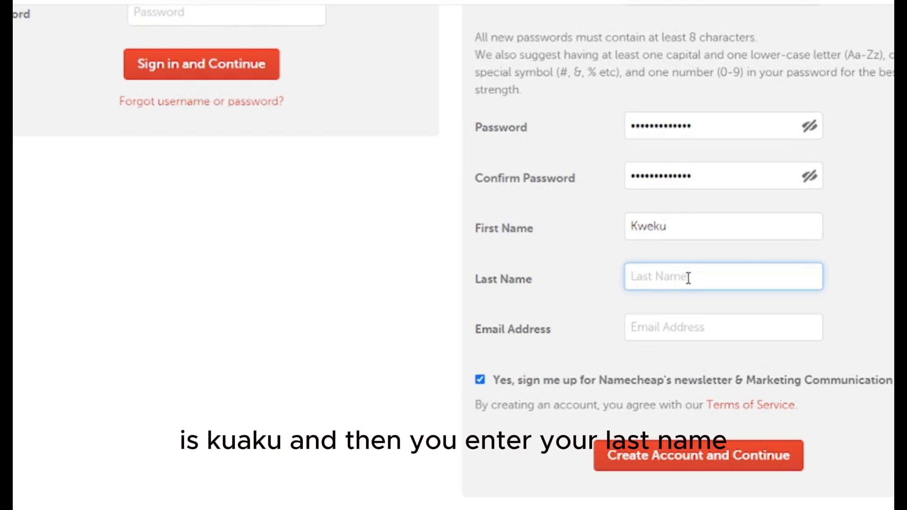
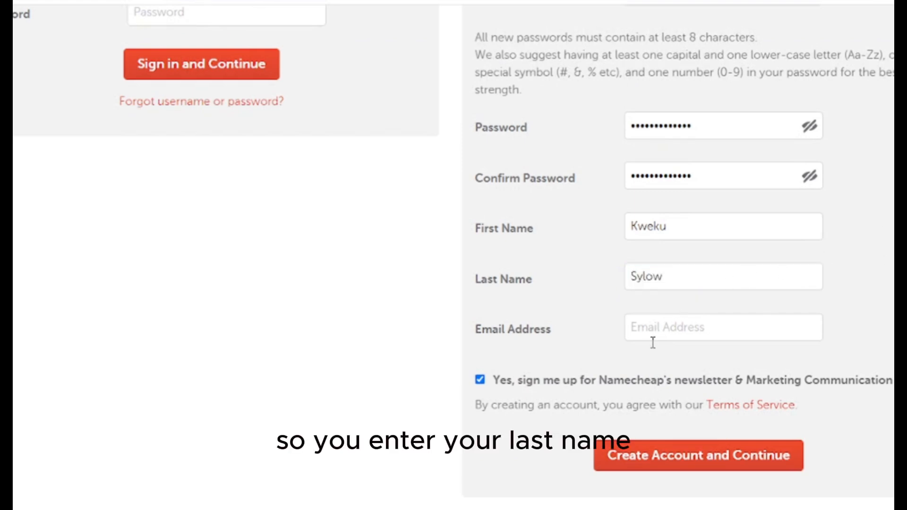
left_click(670, 326)
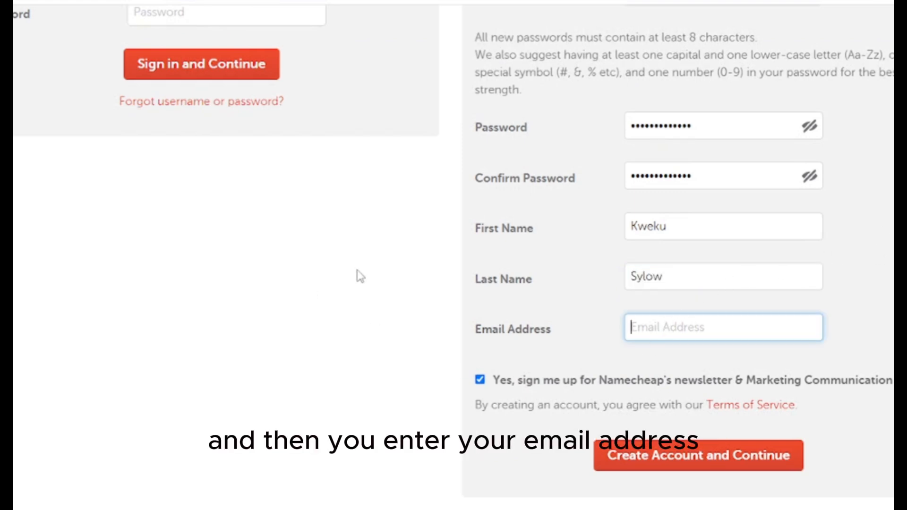
scroll(362, 275, "up", 6)
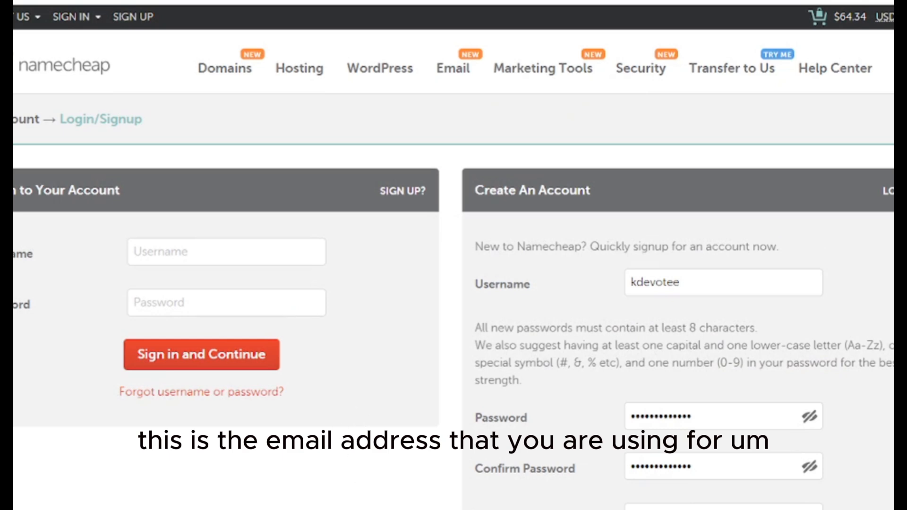
scroll(673, 503, "down", 2)
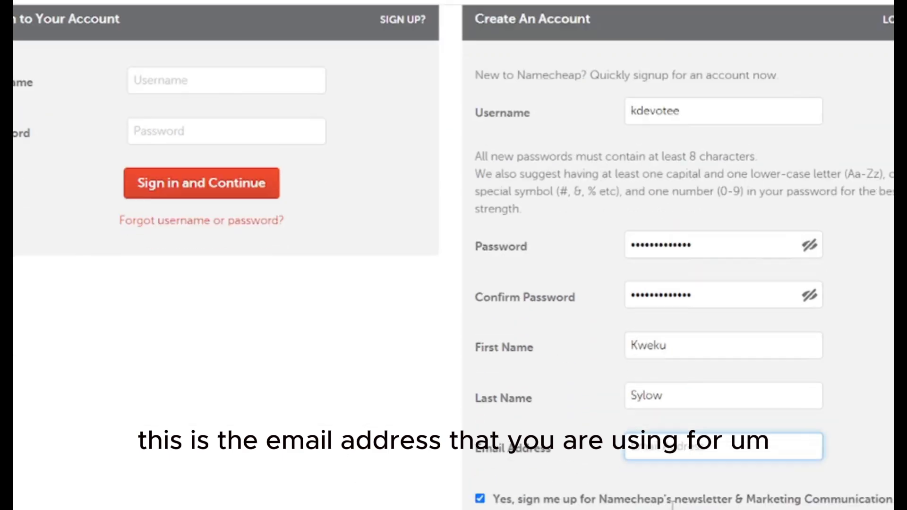
scroll(673, 503, "down", 3)
left_click(682, 405)
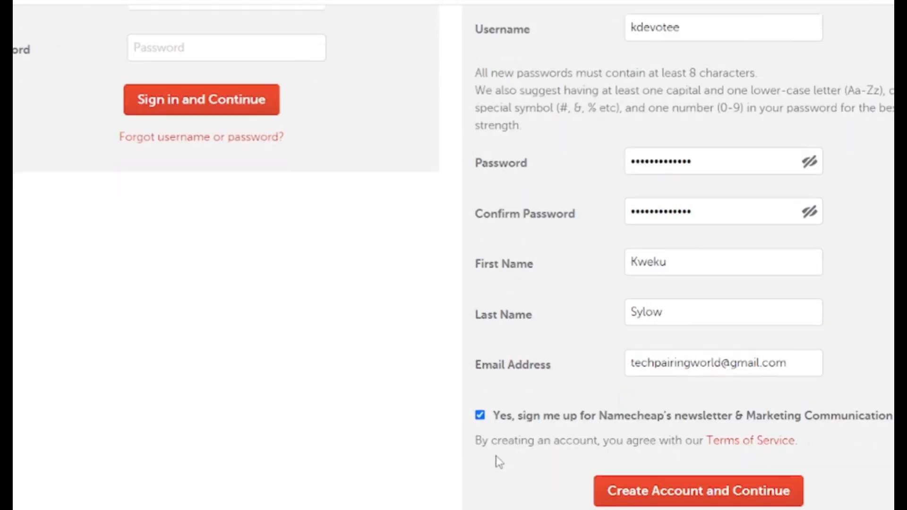
scroll(499, 461, "down", 1)
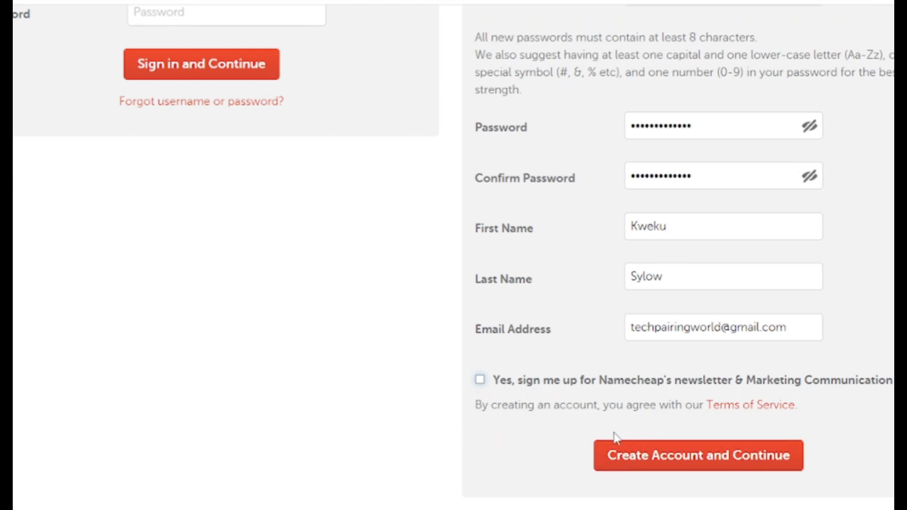
Untick the newsletter box and create the account to move on to Billing
left_click(480, 380)
left_click(682, 469)
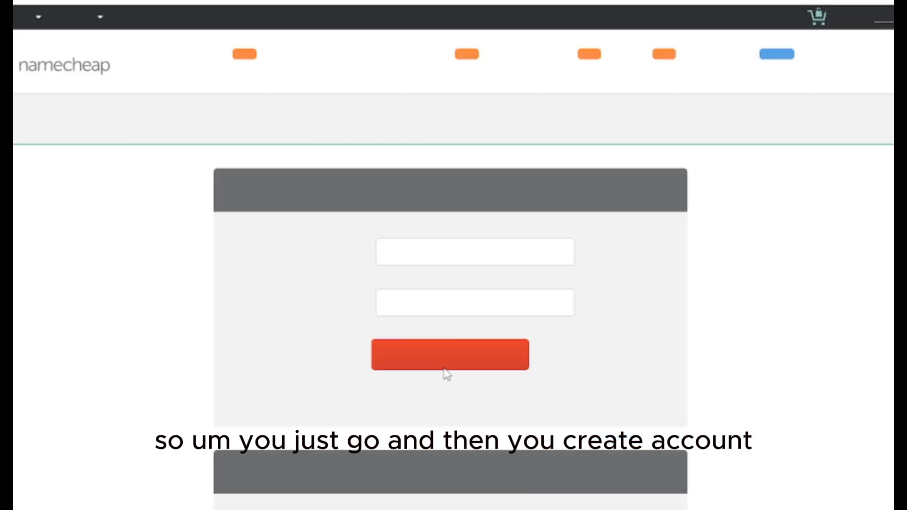
scroll(329, 501, "up", 5)
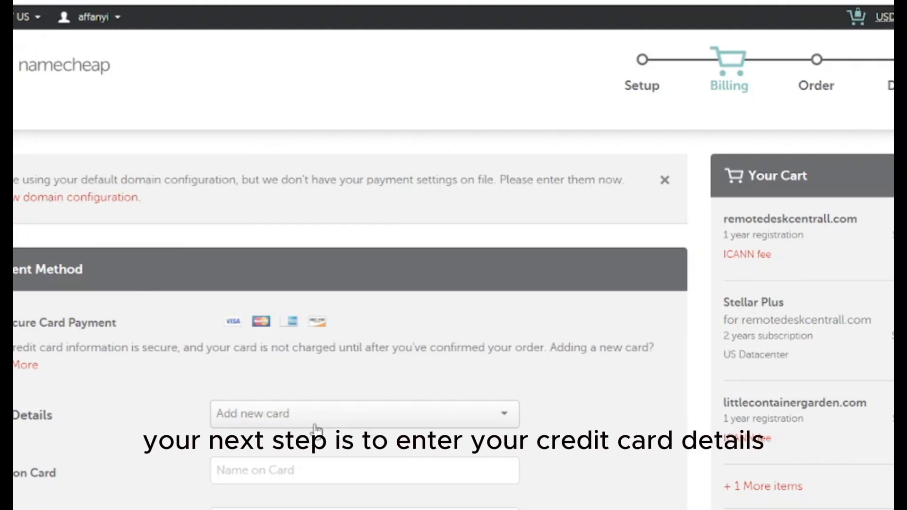
Choose Add new card and fill in the name on card and card number
left_click(274, 420)
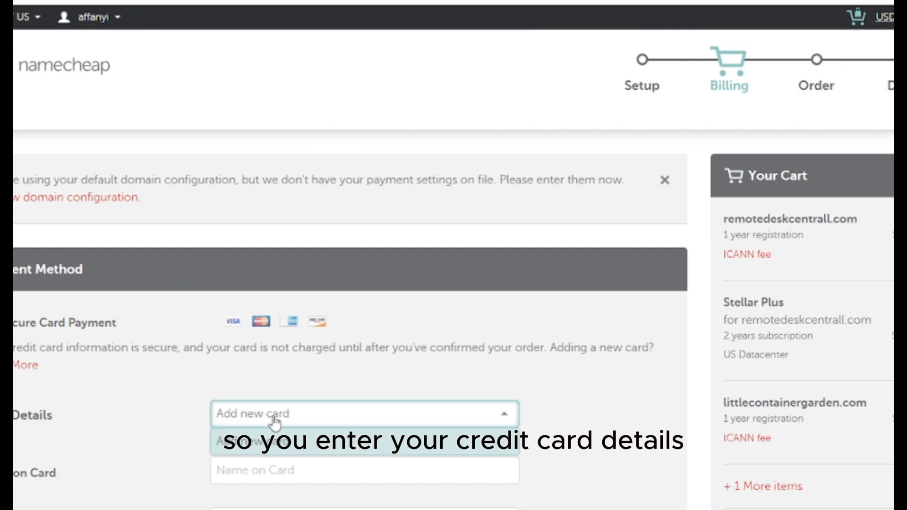
left_click(267, 442)
scroll(289, 330, "down", 3)
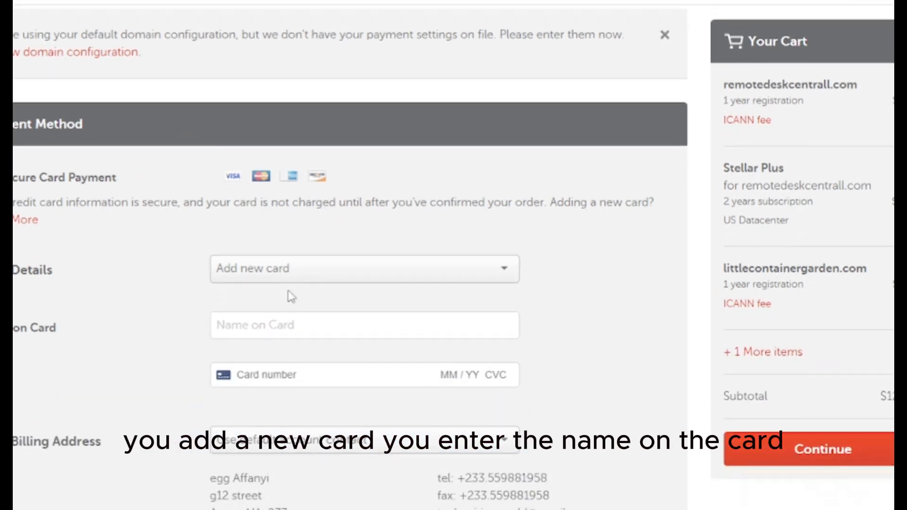
left_click(280, 326)
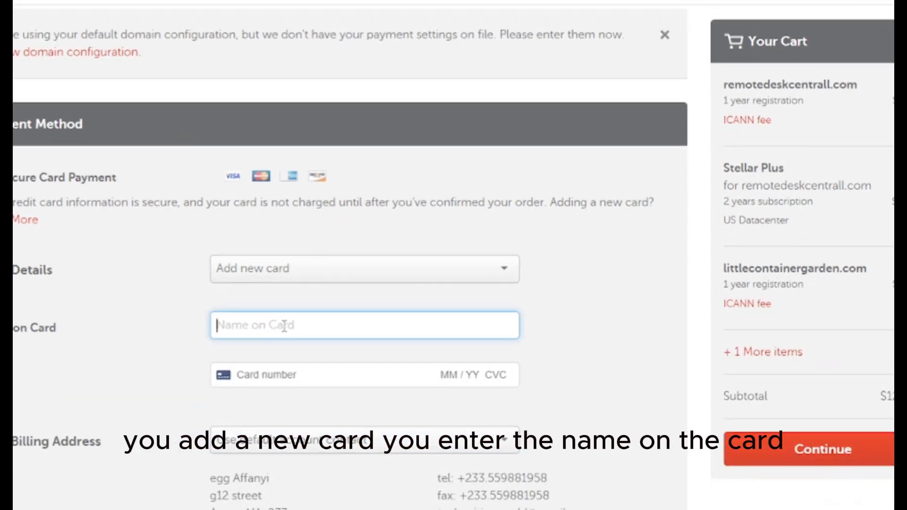
left_click(241, 378)
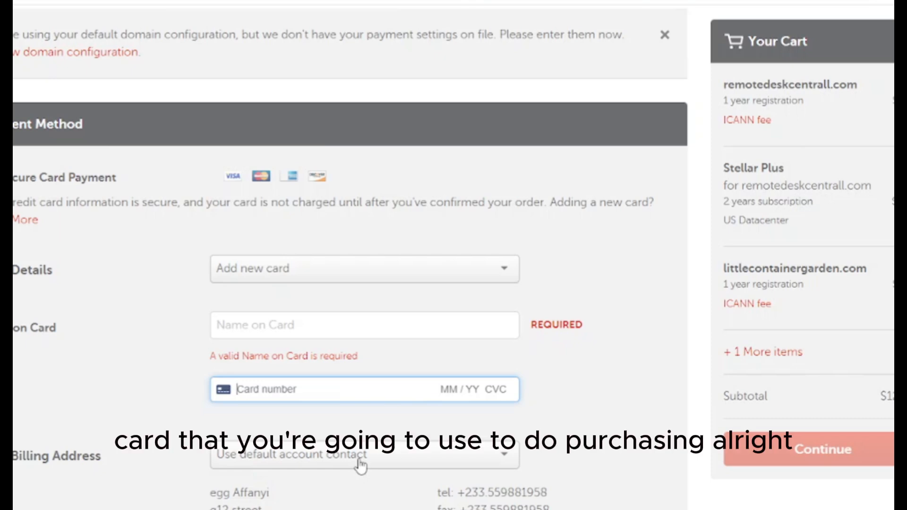
scroll(362, 465, "down", 2)
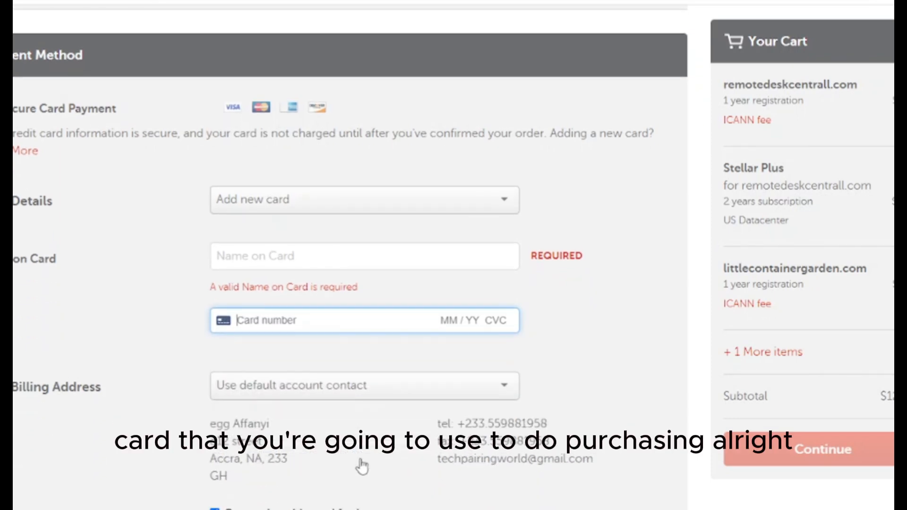
scroll(364, 465, "up", 4)
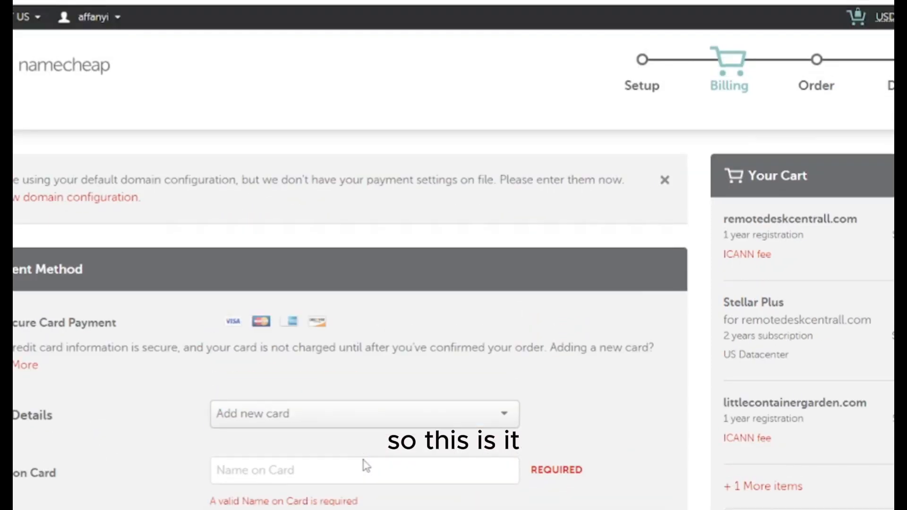
scroll(350, 283, "down", 9)
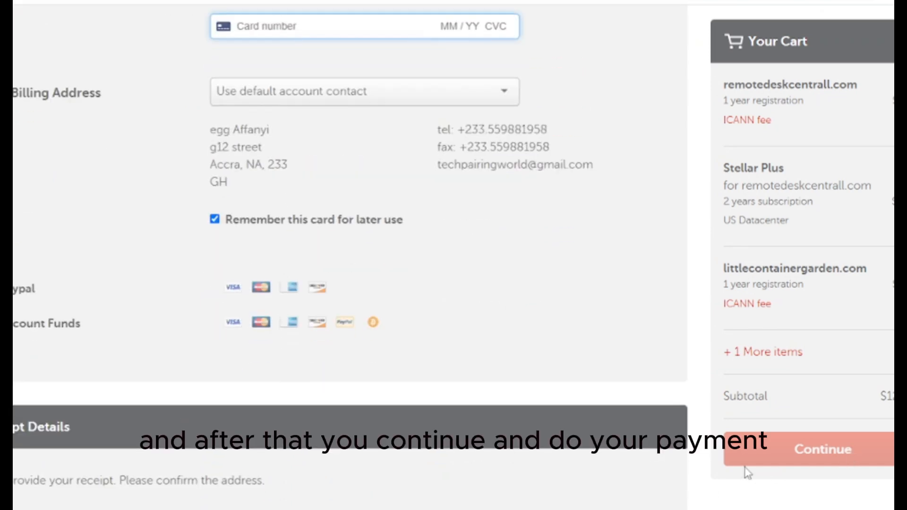
left_click(794, 452)
Correct the card number and name on card, then continue with the payment
scroll(795, 459, "up", 5)
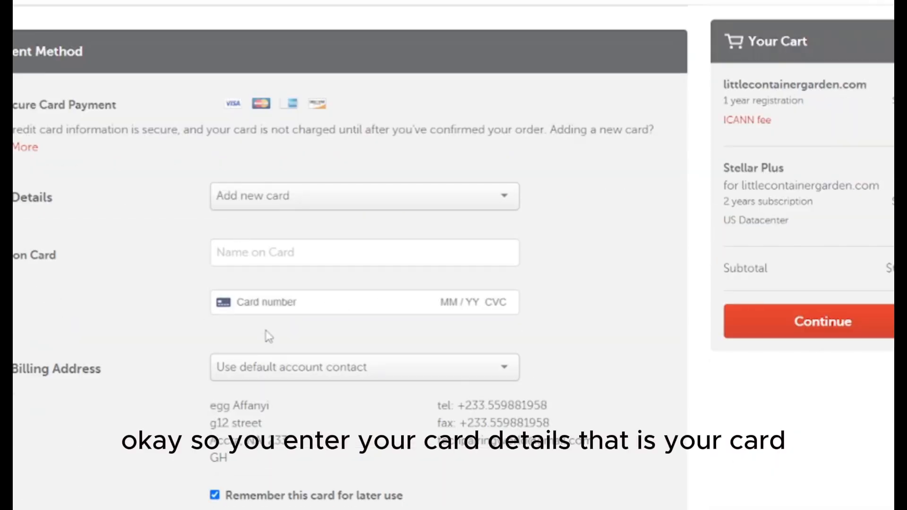
left_click(280, 303)
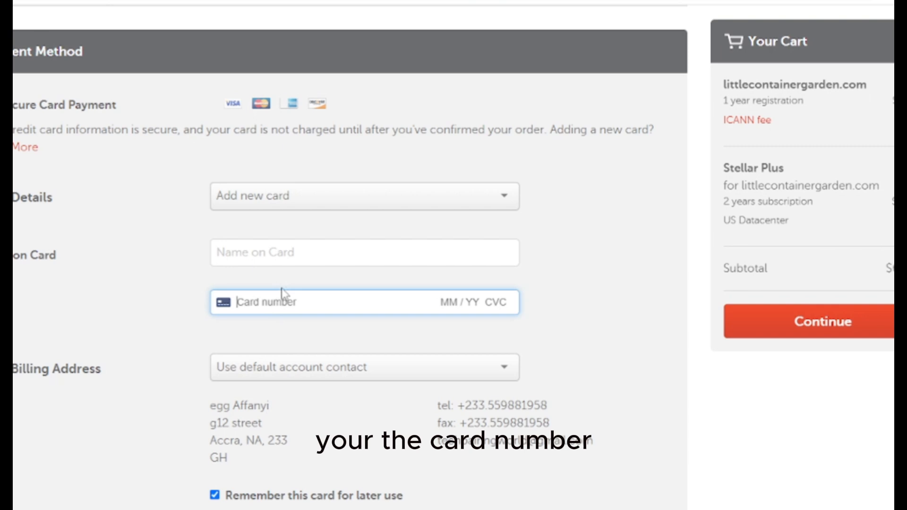
left_click(302, 254)
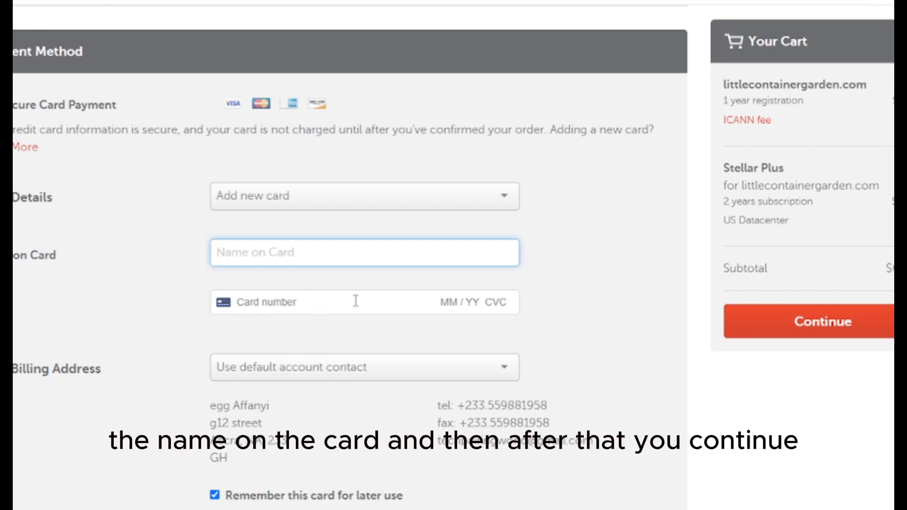
scroll(314, 449, "down", 5)
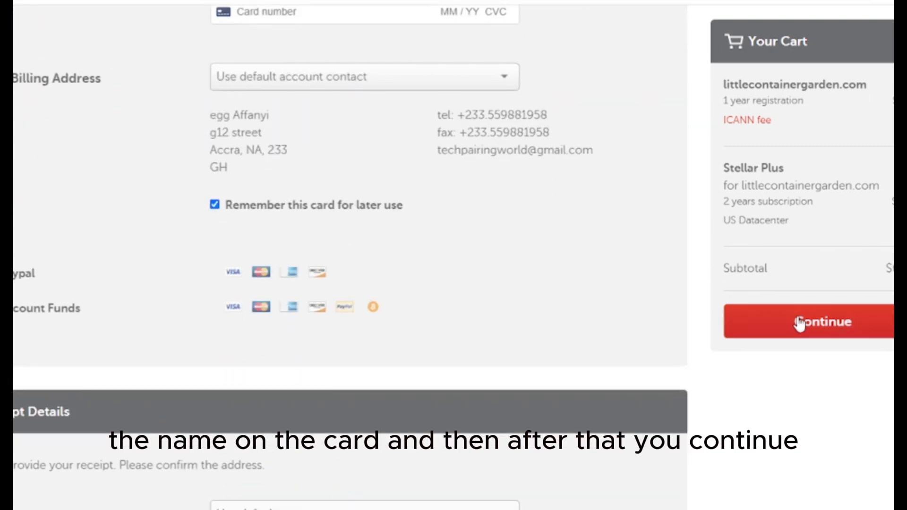
left_click(820, 331)
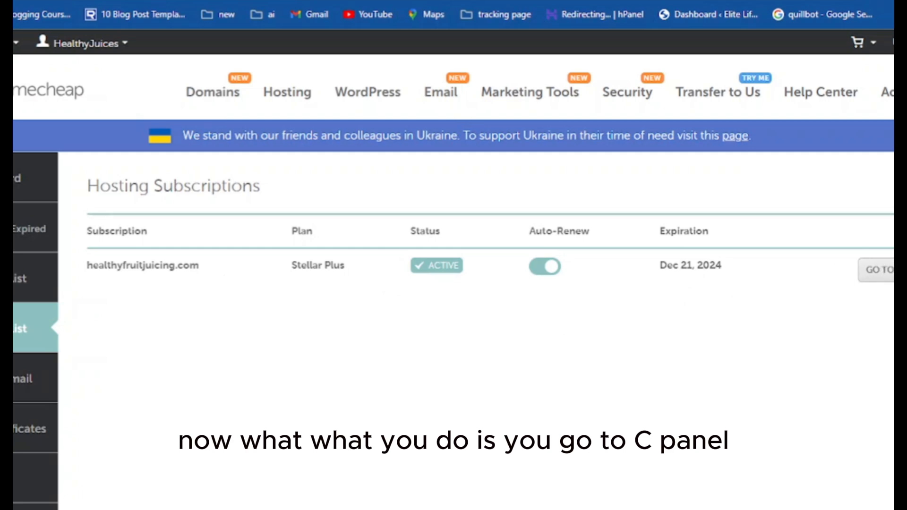
Open cPanel for the hosting subscription
left_click(877, 270)
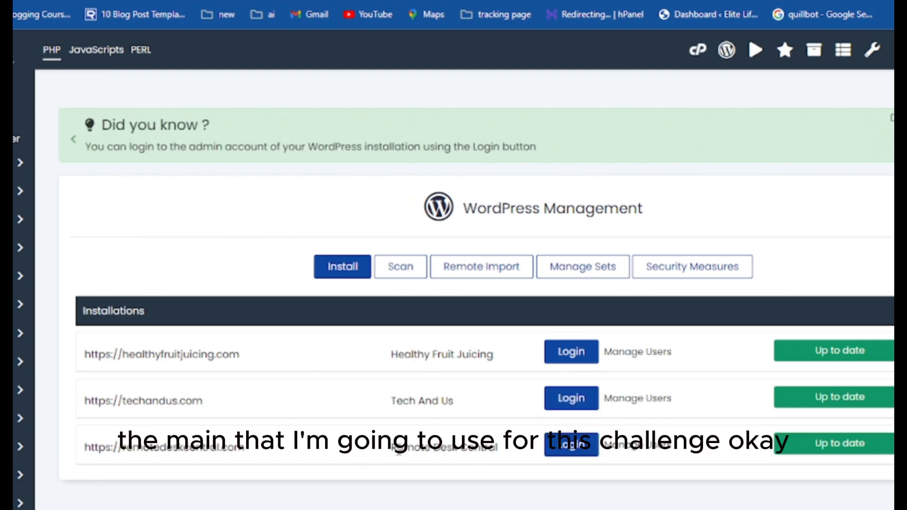
Highlight the Remote Desk Central title in the installations list, then clear the selection
left_click_drag(396, 449, 499, 456)
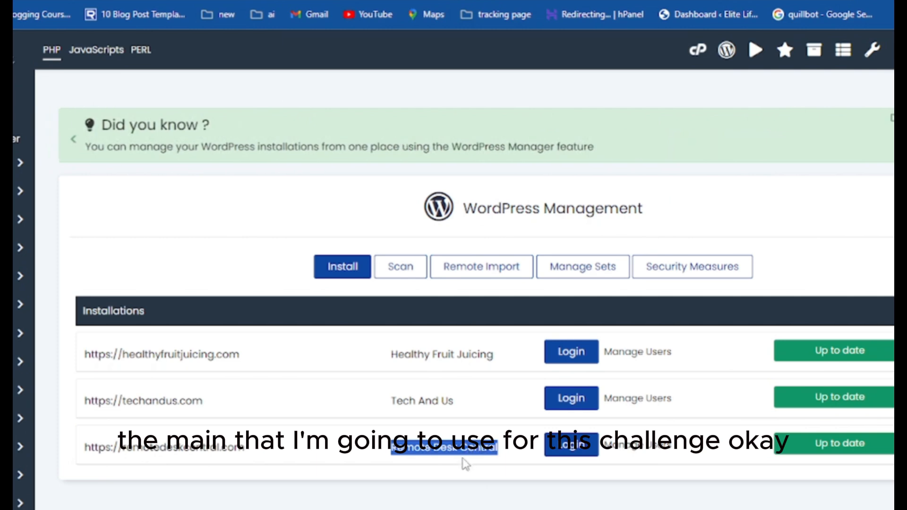
left_click(319, 483)
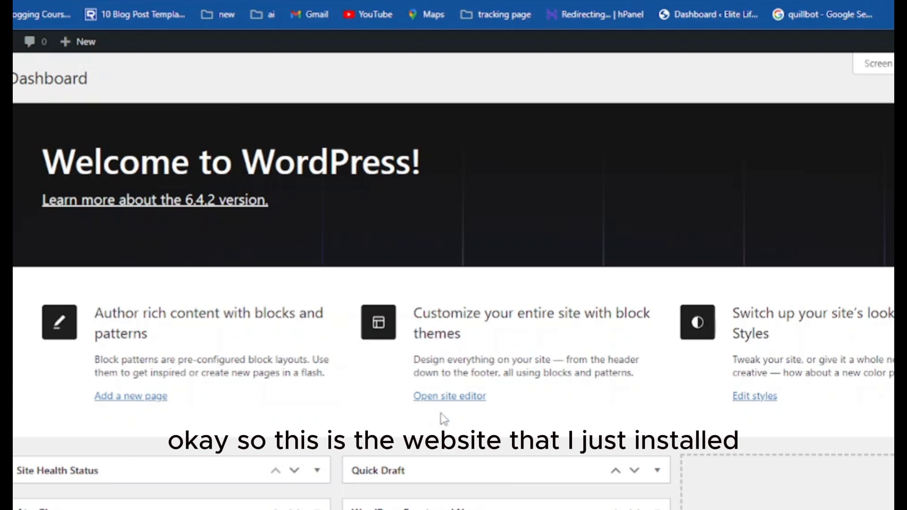
scroll(300, 392, "down", 3)
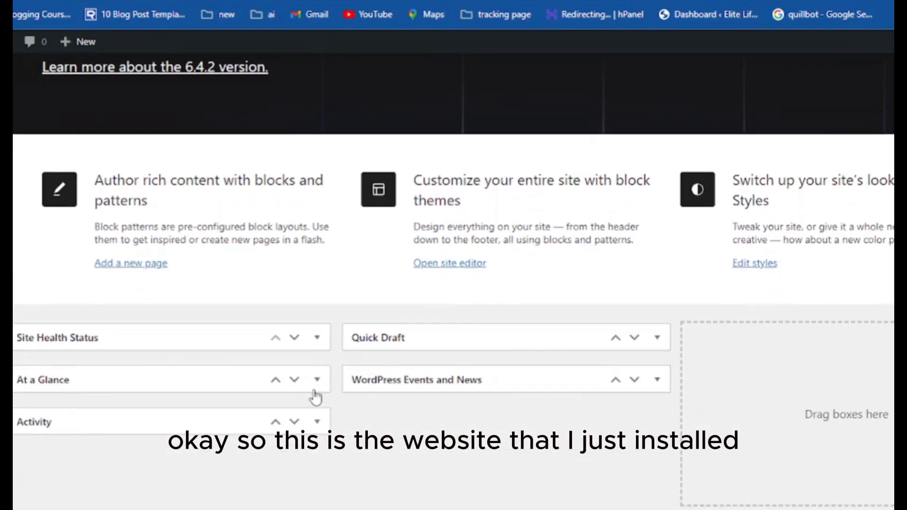
scroll(315, 397, "up", 3)
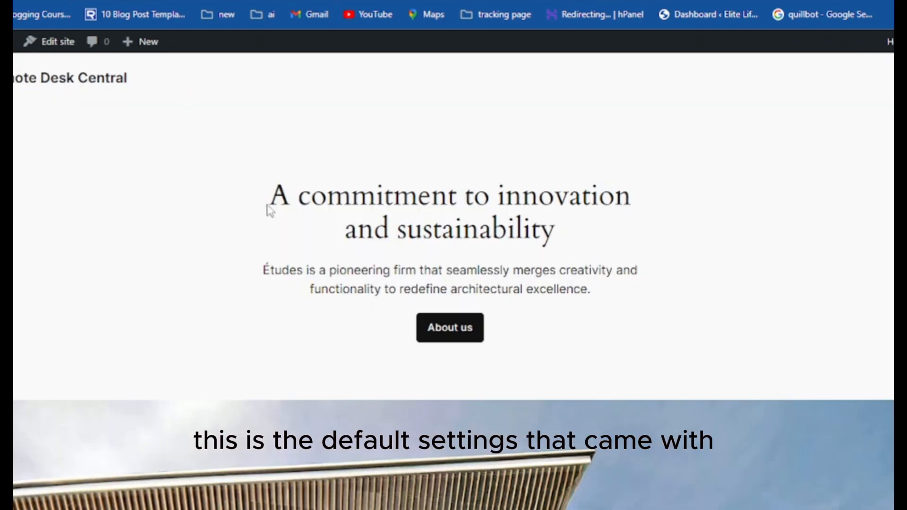
scroll(417, 373, "down", 10)
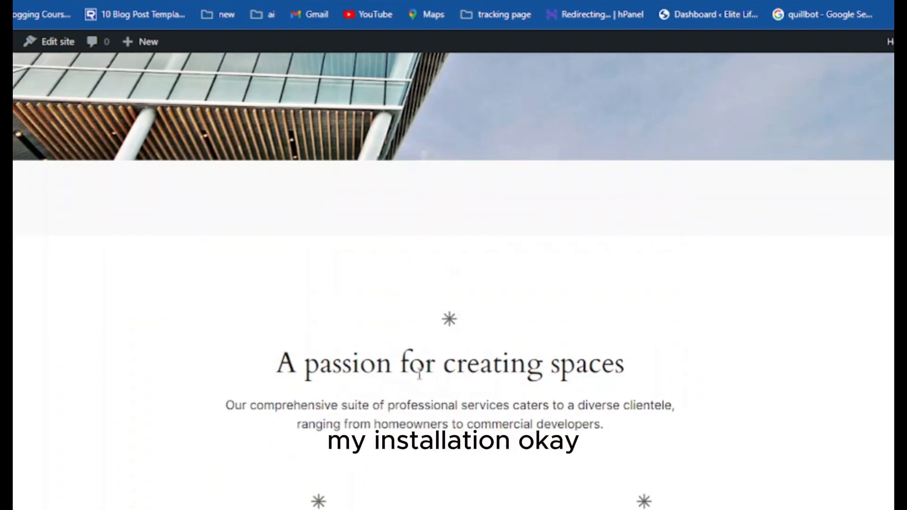
scroll(419, 374, "down", 15)
scroll(421, 373, "up", 8)
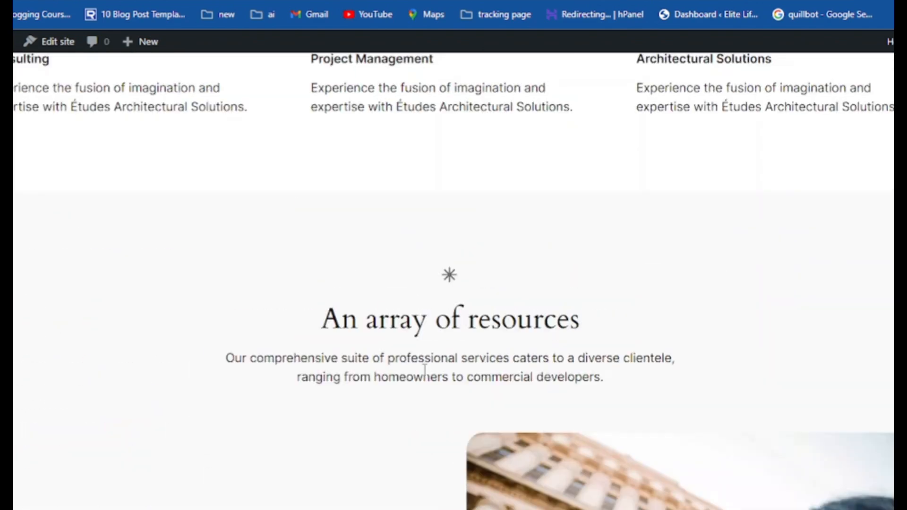
scroll(424, 371, "up", 10)
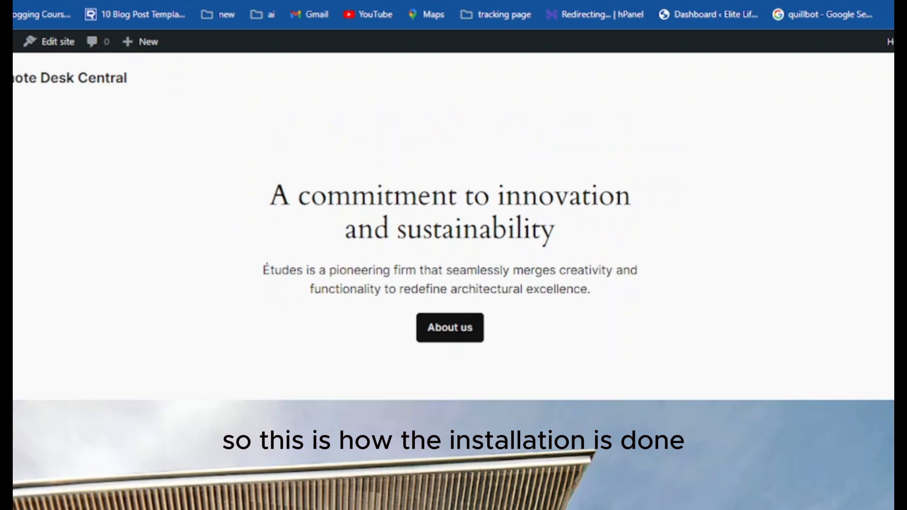
left_click(292, 0)
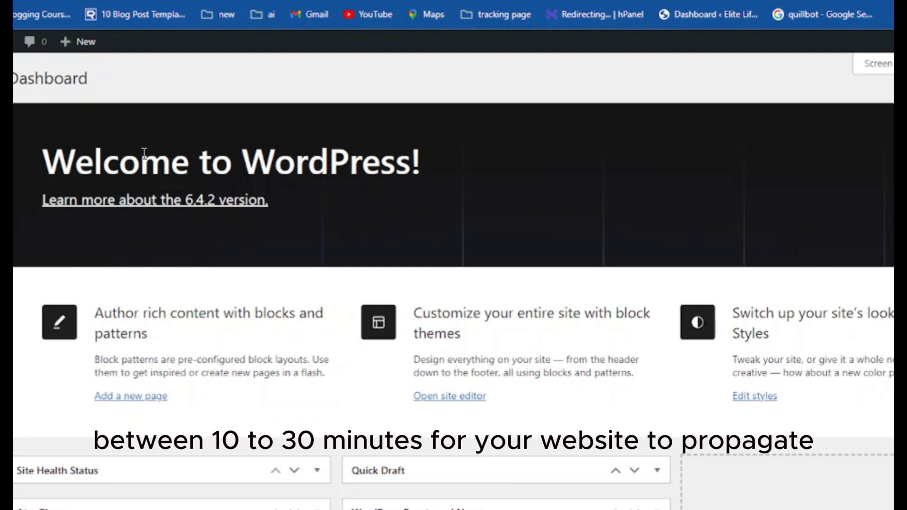
Scroll down and back up through the new site's live front page
mouse_move(3, 206)
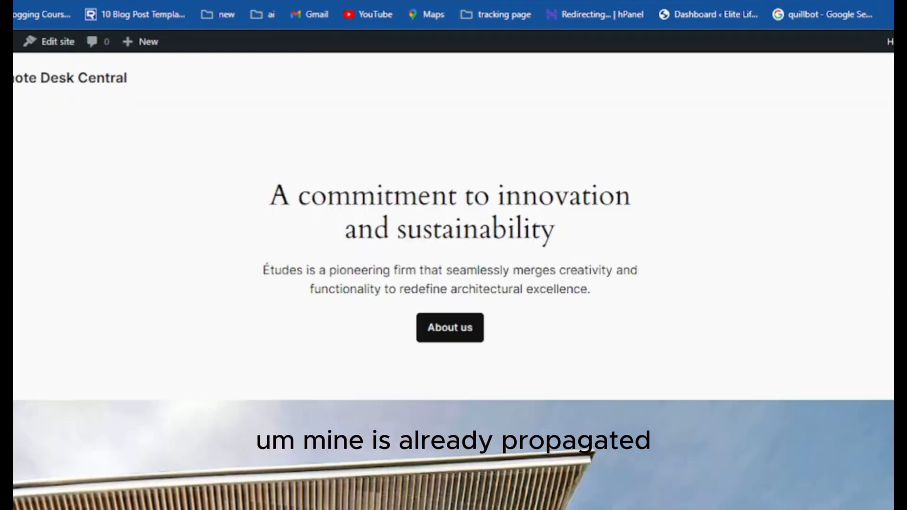
scroll(435, 474, "down", 10)
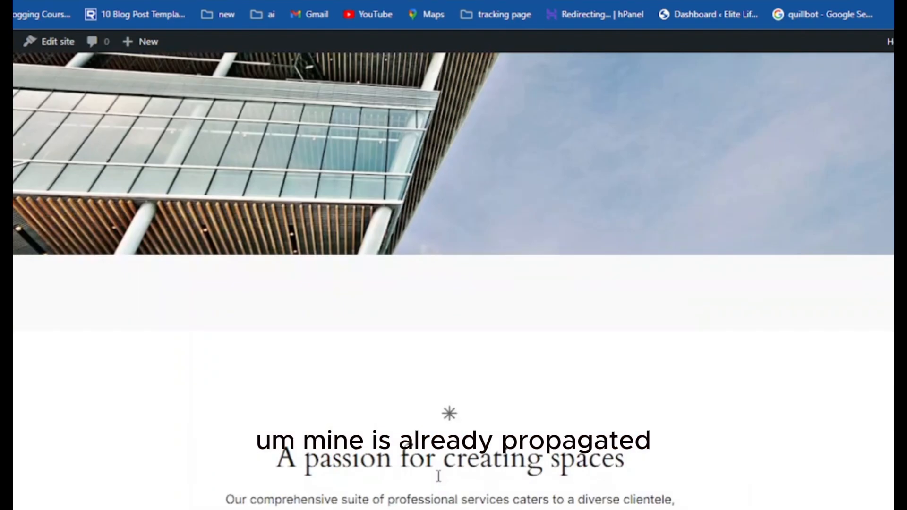
scroll(439, 475, "down", 10)
scroll(440, 479, "down", 6)
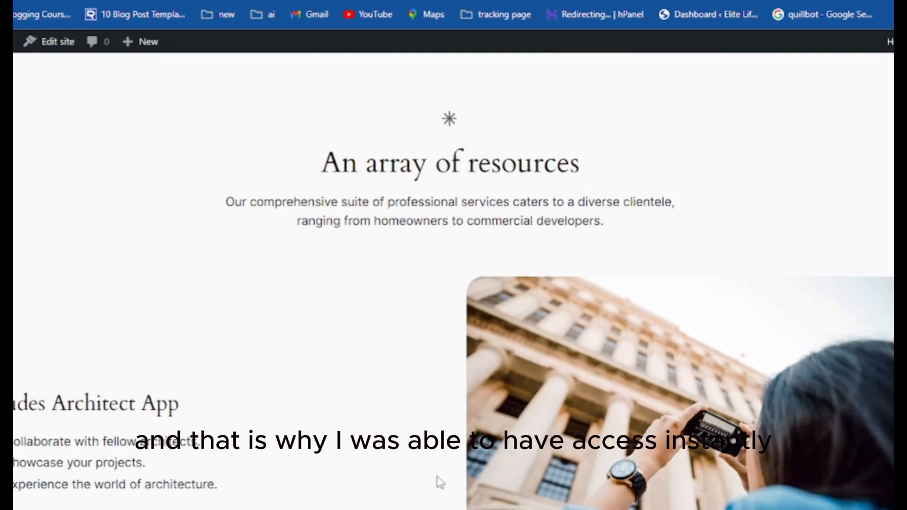
scroll(438, 480, "down", 15)
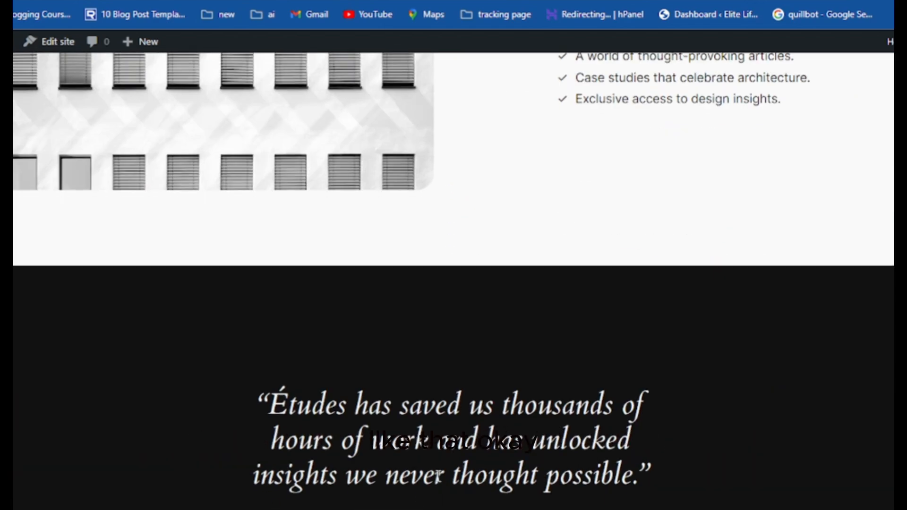
scroll(438, 476, "down", 4)
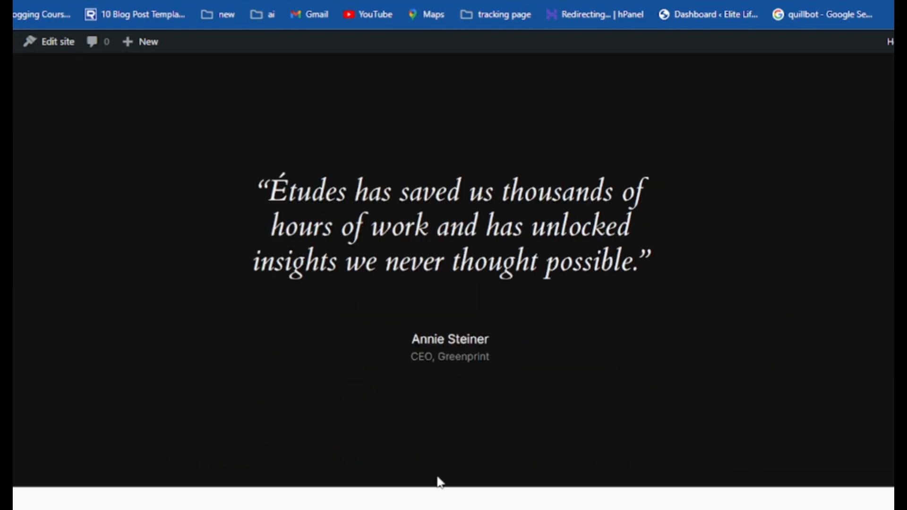
scroll(438, 478, "up", 10)
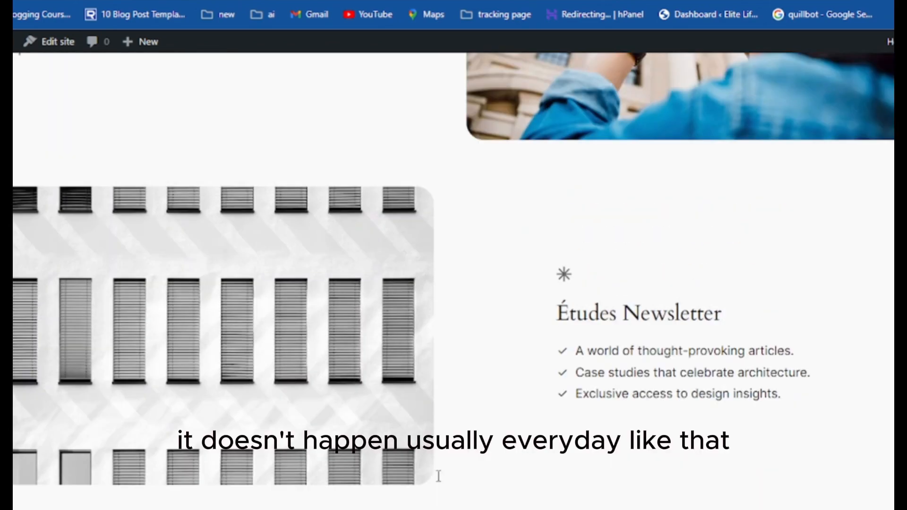
scroll(439, 476, "up", 12)
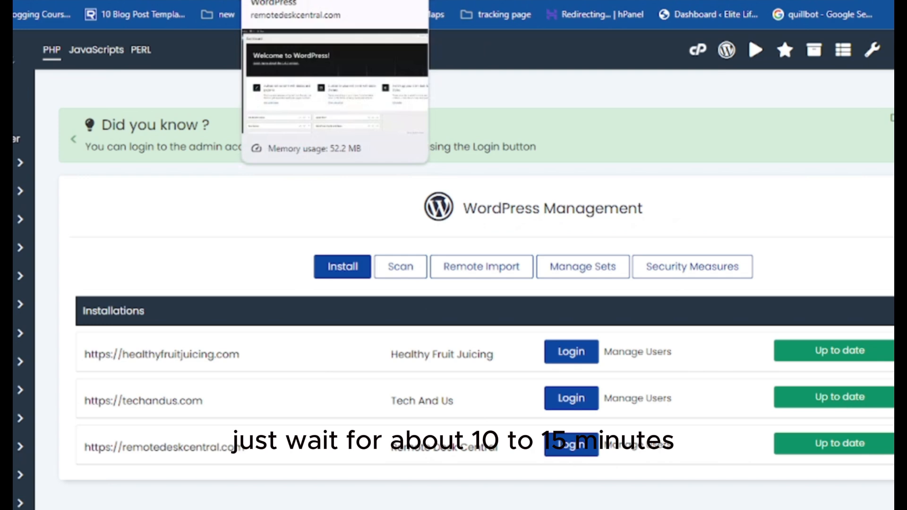
Switch back to the WordPress Dashboard tab and scroll its Welcome screen
left_click(293, 1)
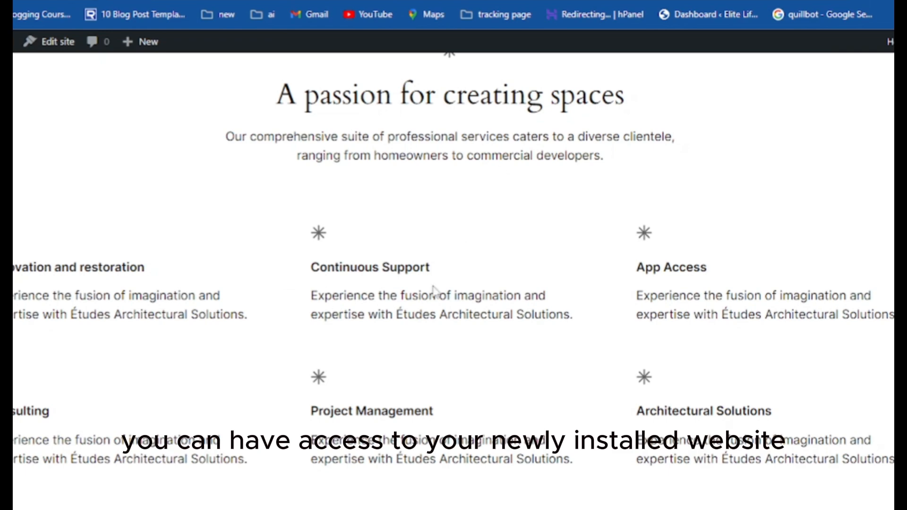
scroll(430, 346, "up", 5)
scroll(430, 344, "up", 6)
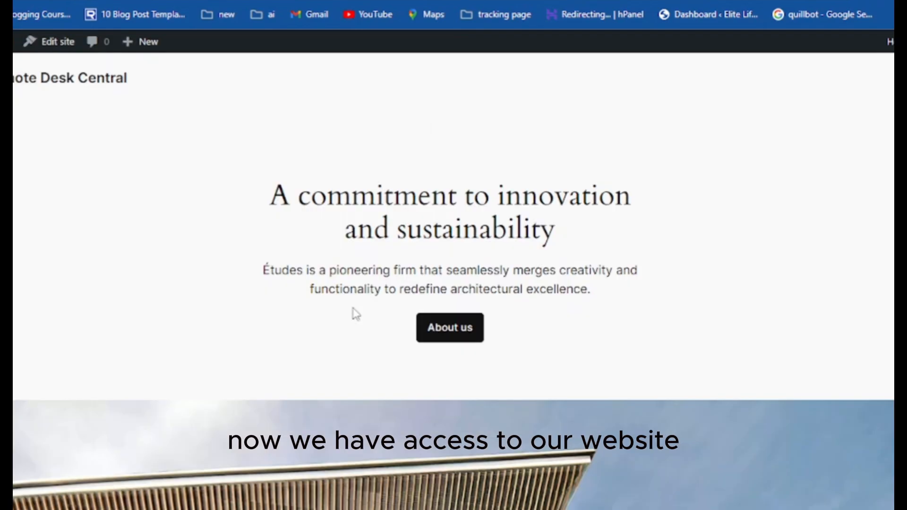
scroll(335, 318, "down", 5)
scroll(341, 313, "up", 4)
scroll(341, 313, "up", 2)
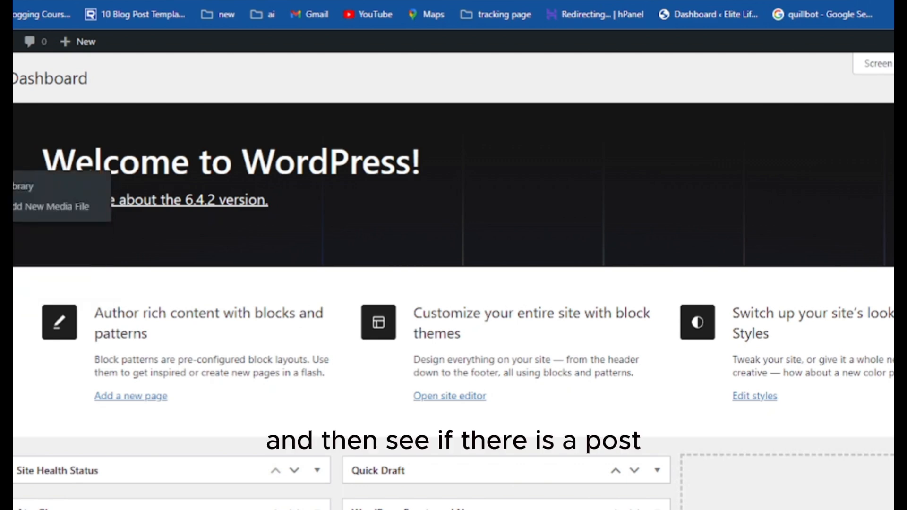
Open Posts > All Posts from the admin sidebar
mouse_move(4, 159)
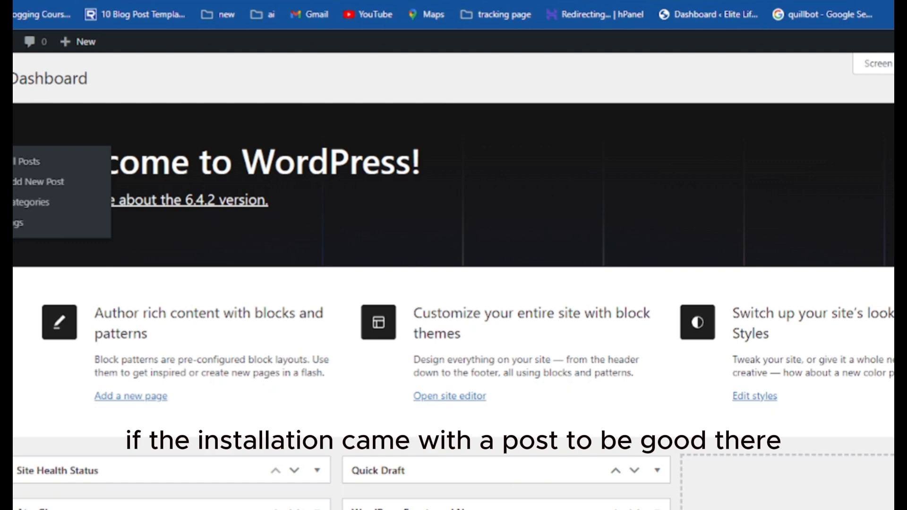
left_click(7, 161)
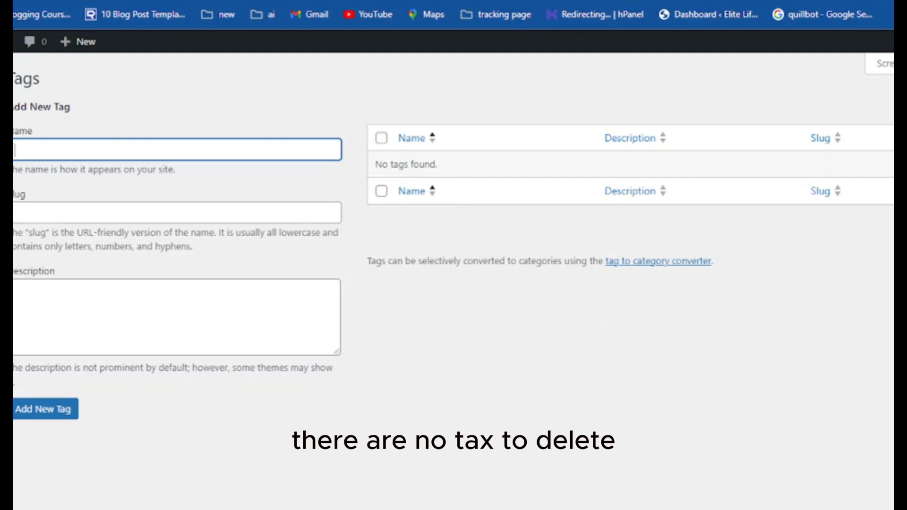
Check the Media Library, then the All Pages list
left_click(6, 222)
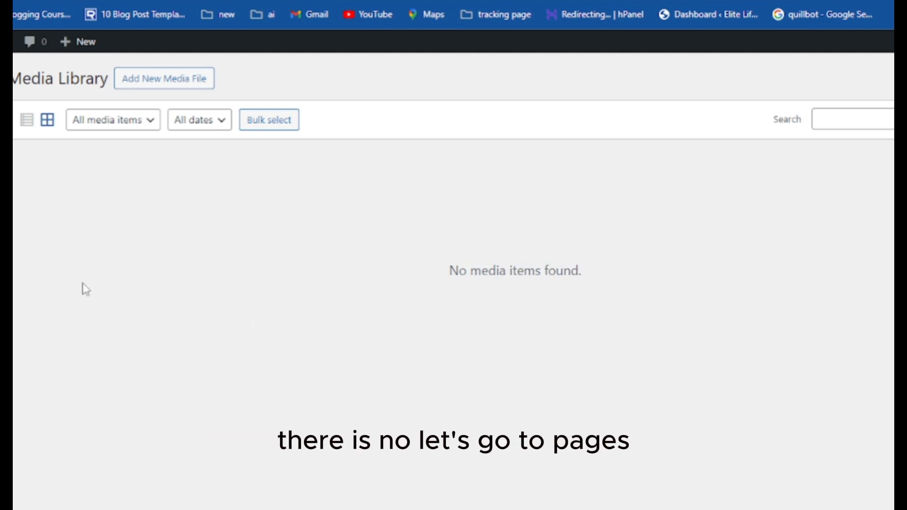
left_click(5, 207)
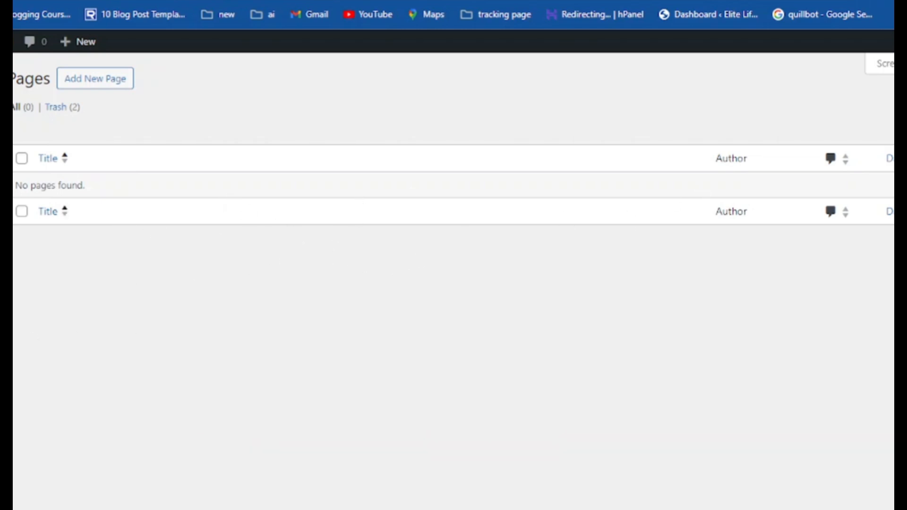
mouse_move(5, 265)
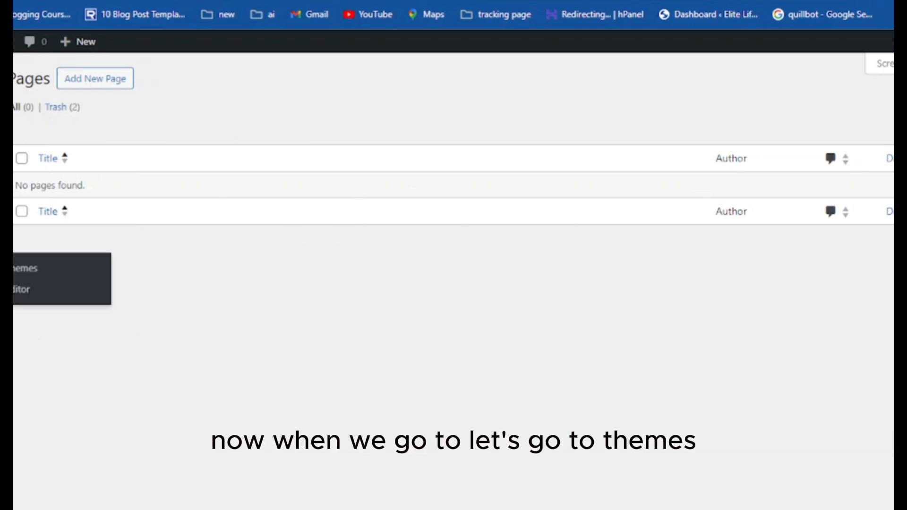
Open Appearance > Themes and compare the installed themes with the live homepage
left_click(25, 272)
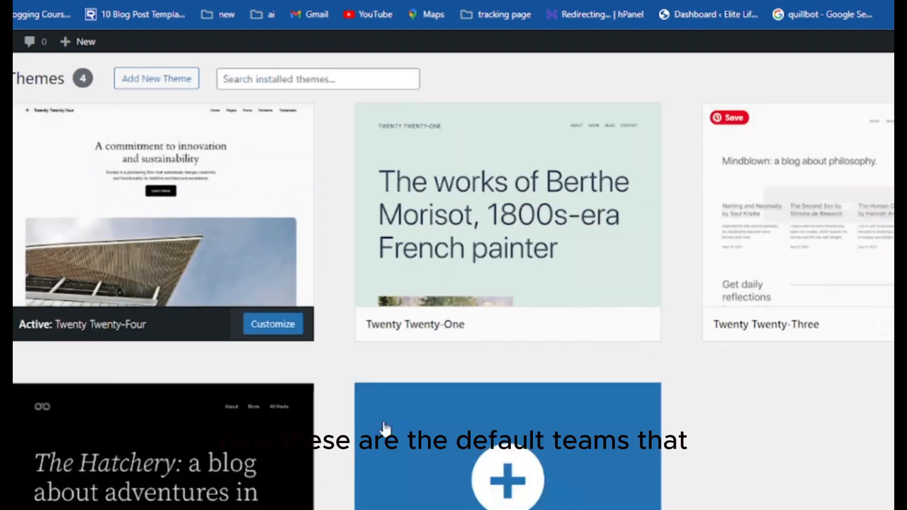
scroll(232, 455, "down", 3)
scroll(257, 434, "up", 3)
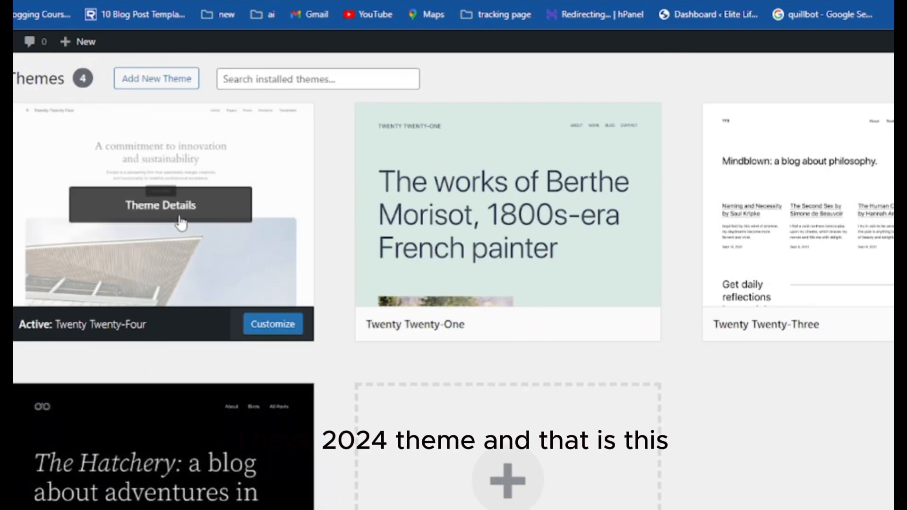
key("ctrl+Tab")
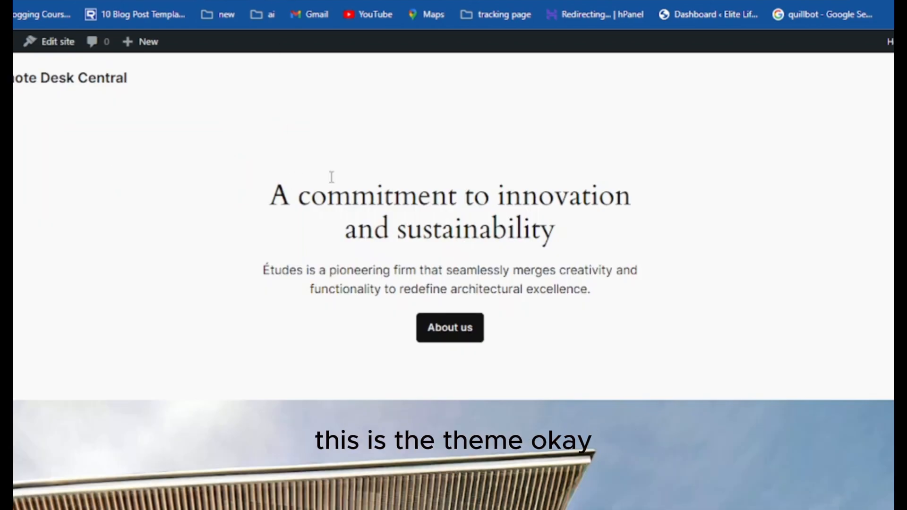
scroll(397, 322, "down", 4)
scroll(397, 325, "up", 4)
key("ctrl+shift+Tab")
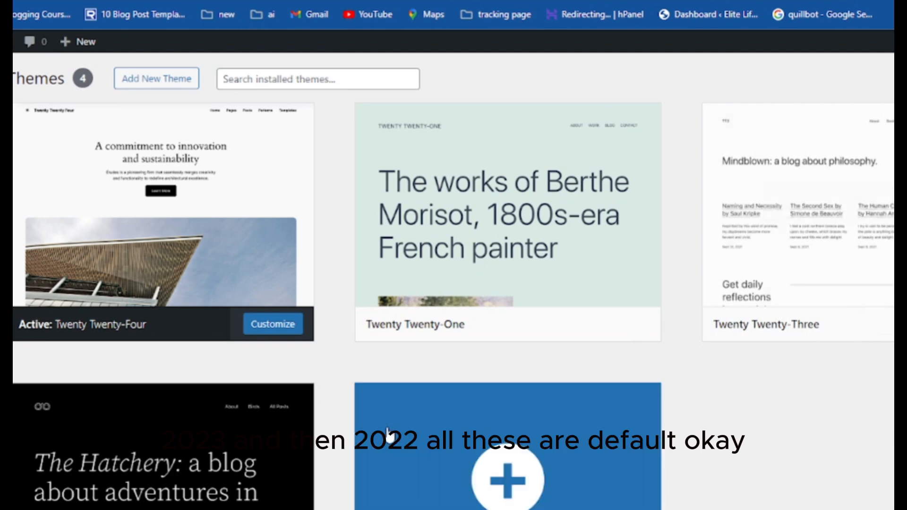
scroll(387, 433, "down", 3)
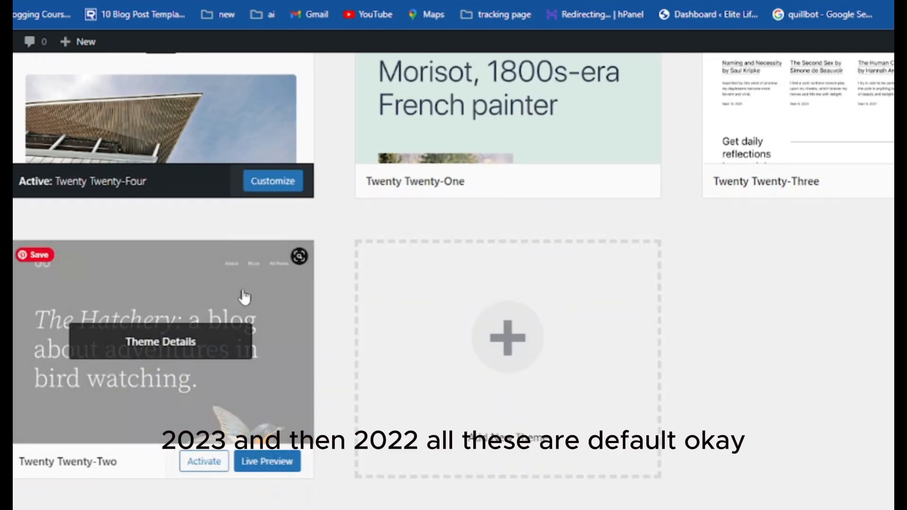
scroll(244, 297, "up", 3)
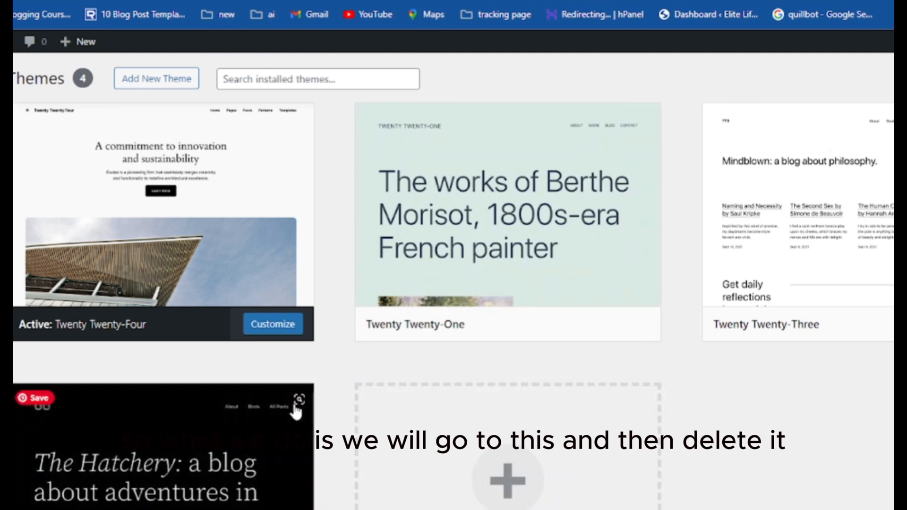
scroll(282, 405, "down", 3)
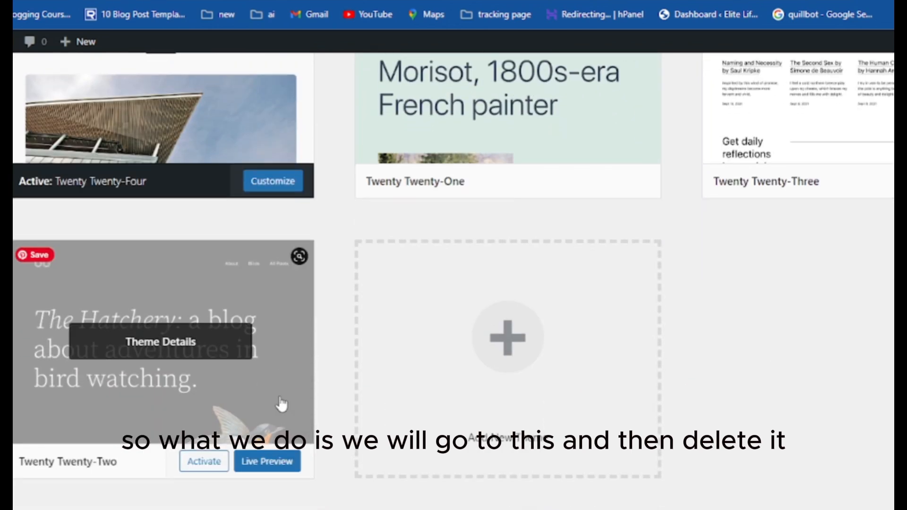
Delete the Twenty Twenty-Two, Twenty Twenty-One and Twenty Twenty-Three themes
left_click(240, 377)
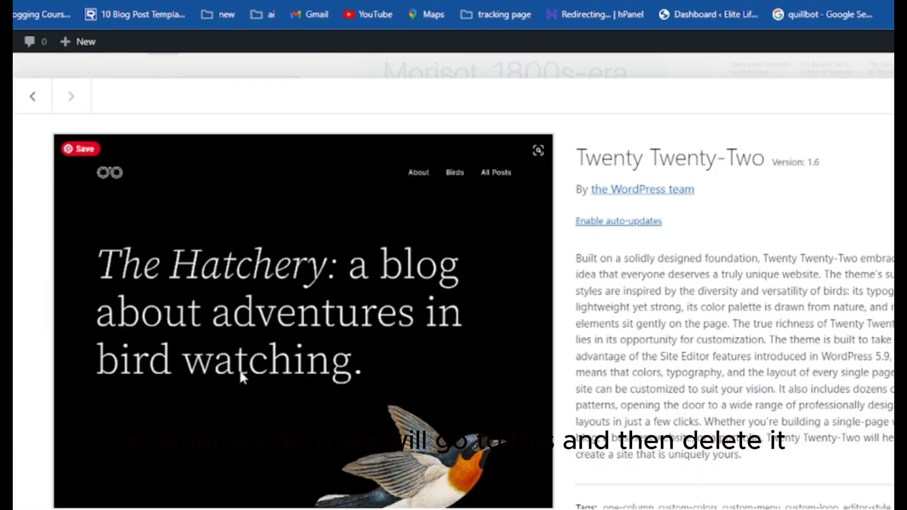
scroll(383, 359, "down", 1)
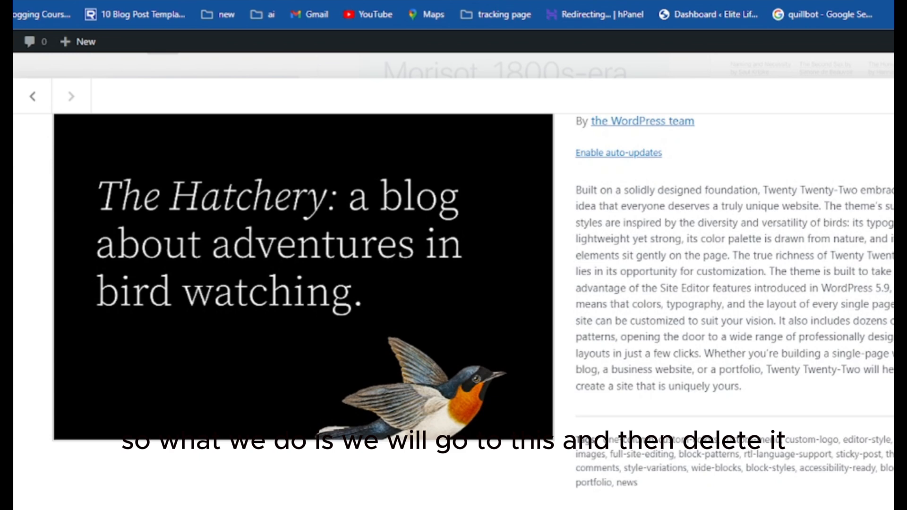
left_click(537, 105)
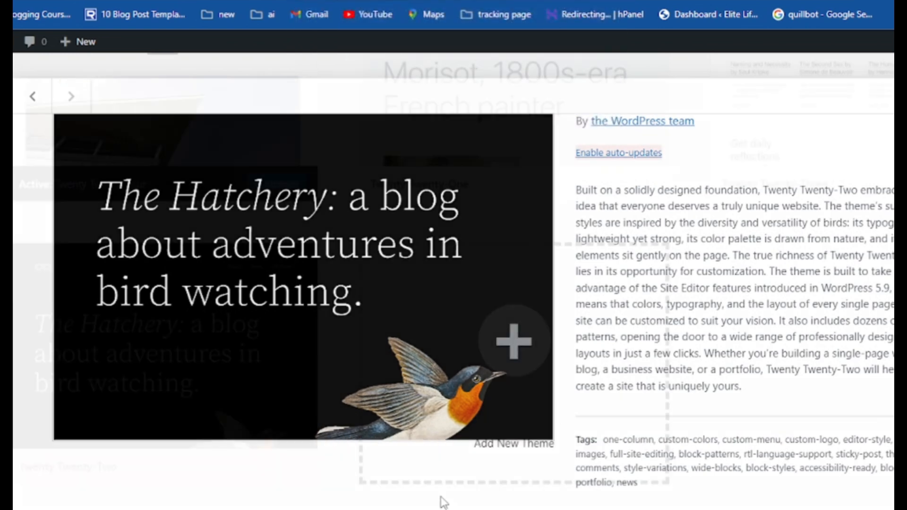
scroll(445, 502, "up", 3)
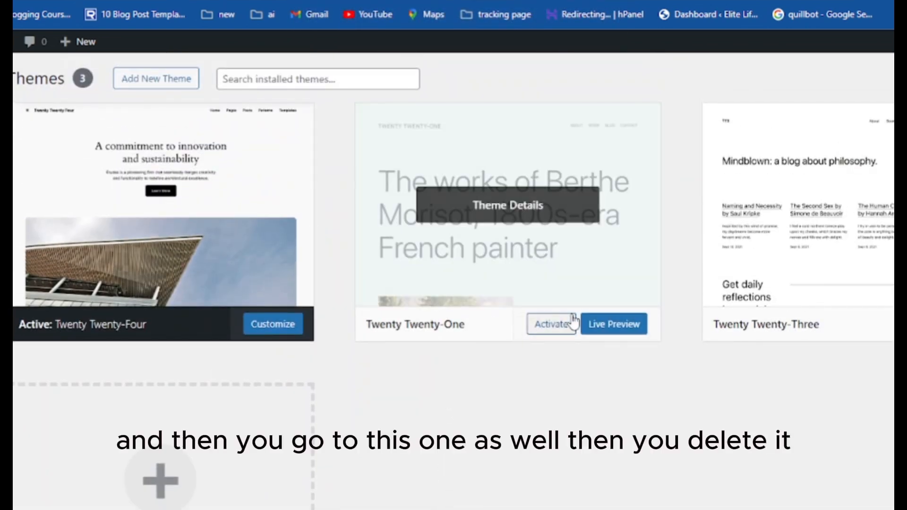
left_click(571, 259)
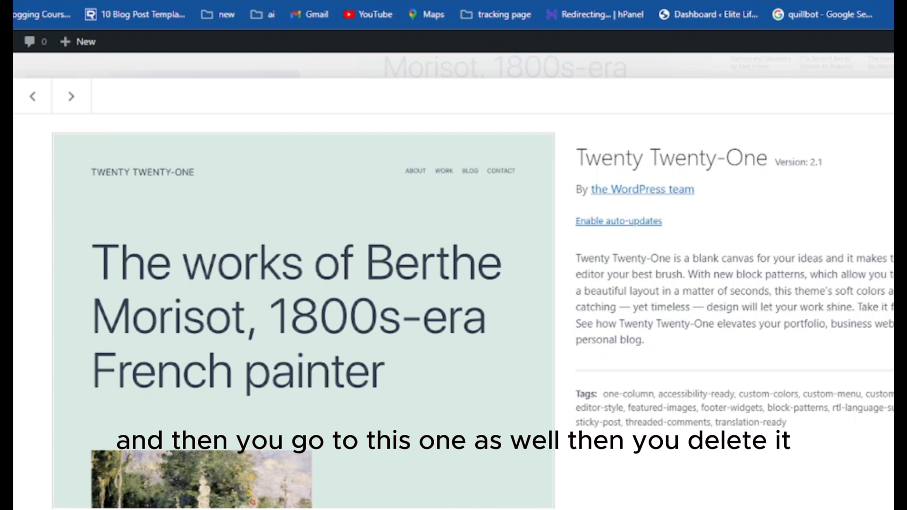
left_click(520, 105)
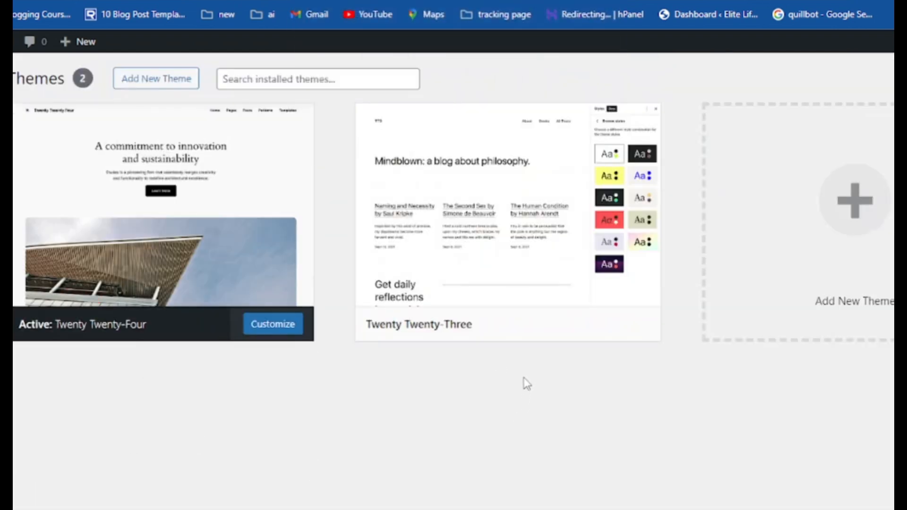
mouse_move(514, 298)
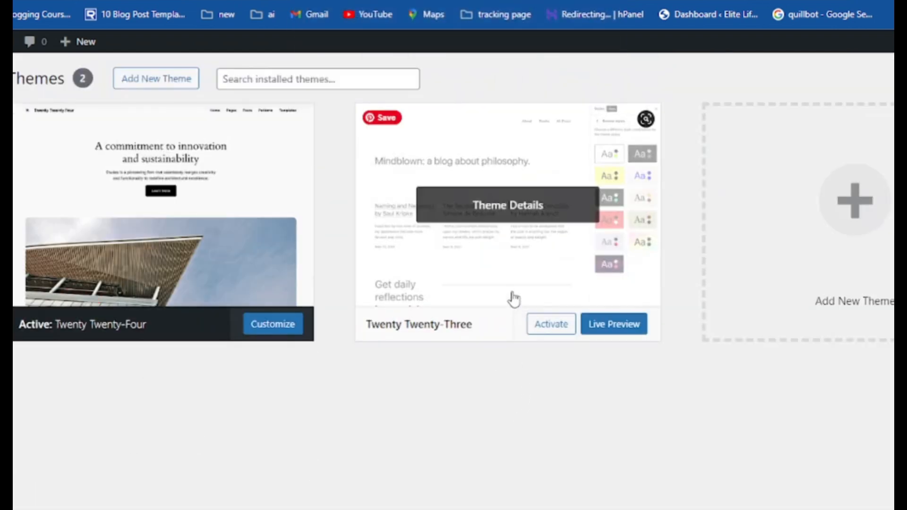
left_click(571, 269)
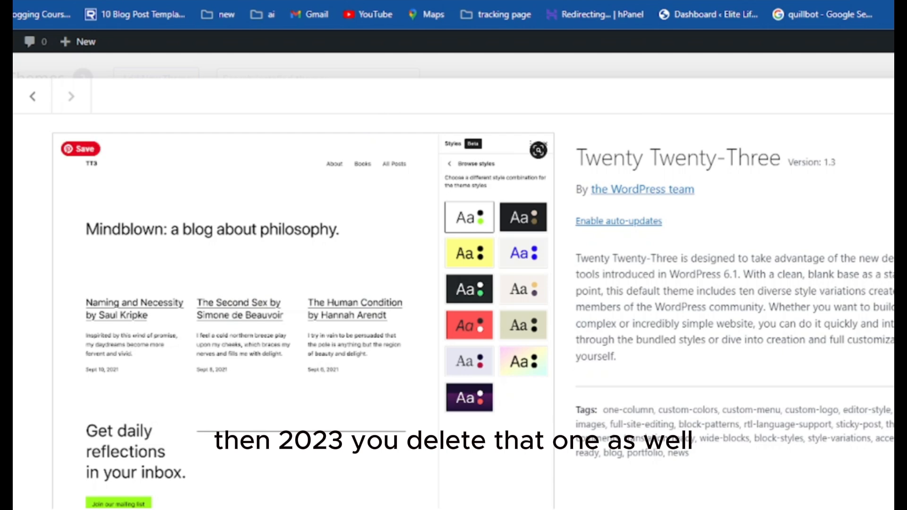
left_click(521, 110)
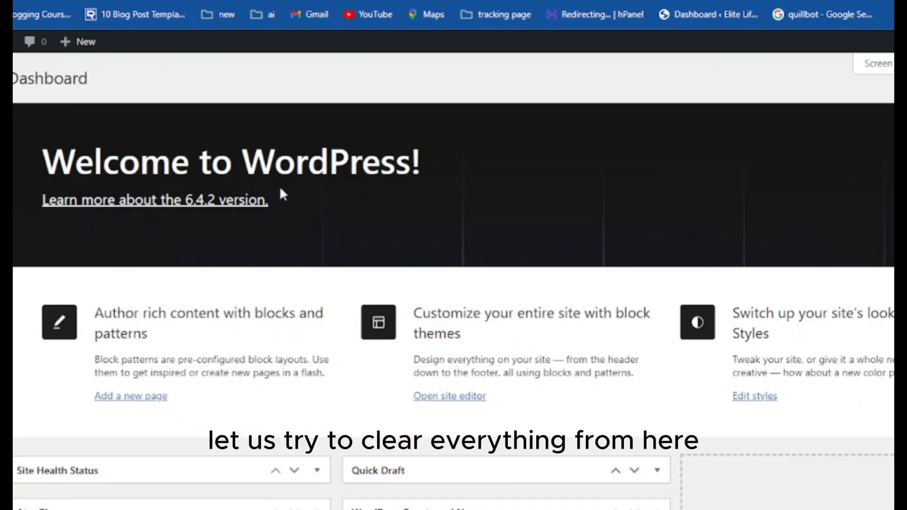
Dismiss the Welcome to WordPress panel on the Dashboard
scroll(737, 462, "down", 3)
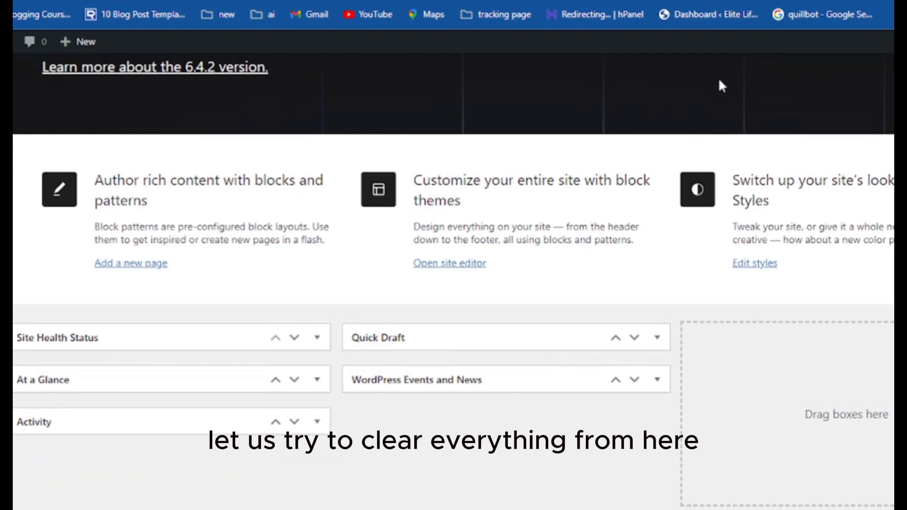
scroll(745, 373, "up", 3)
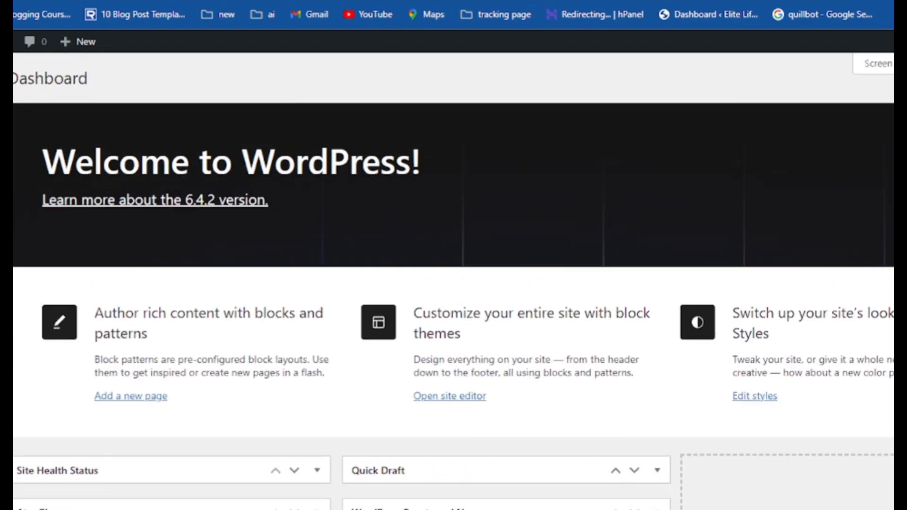
left_click(893, 116)
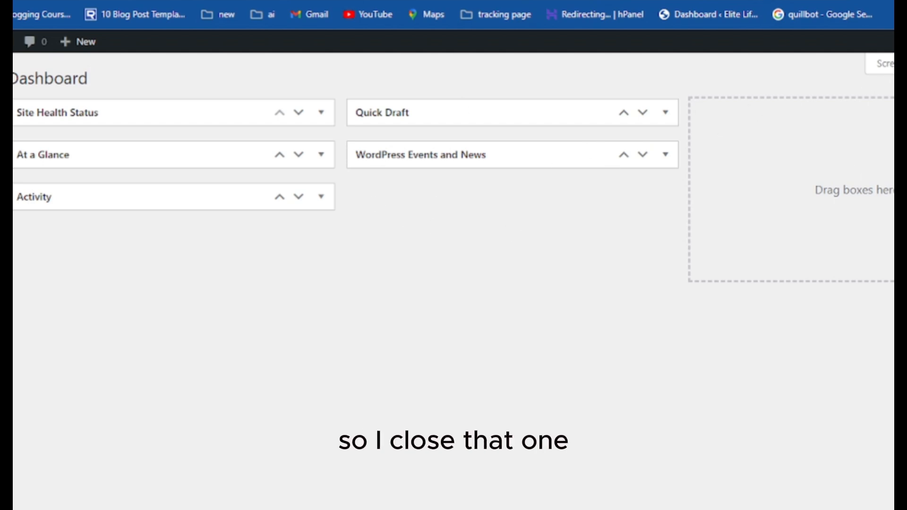
Hide the Site Health Status, At a Glance, Activity, Quick Draft and WordPress Events and News boxes via Screen Options
left_click(881, 63)
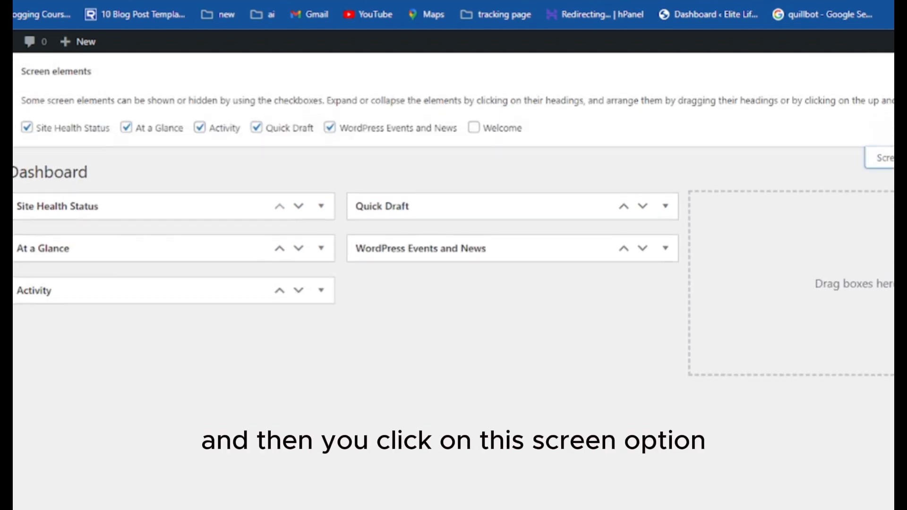
left_click(27, 129)
left_click(127, 129)
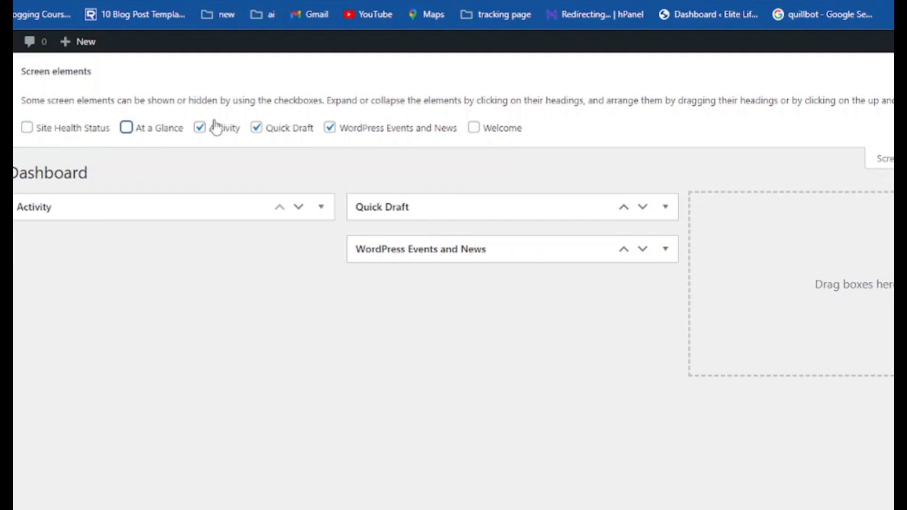
left_click(199, 128)
left_click(256, 129)
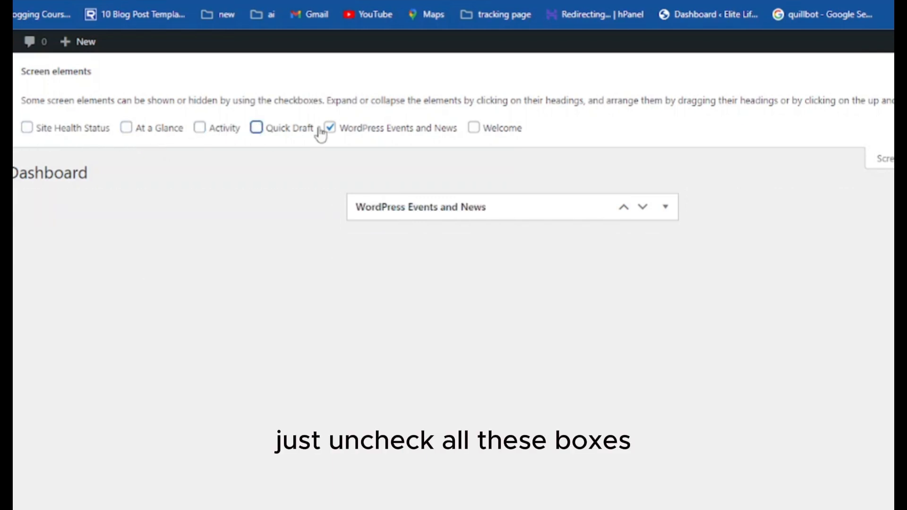
left_click(330, 128)
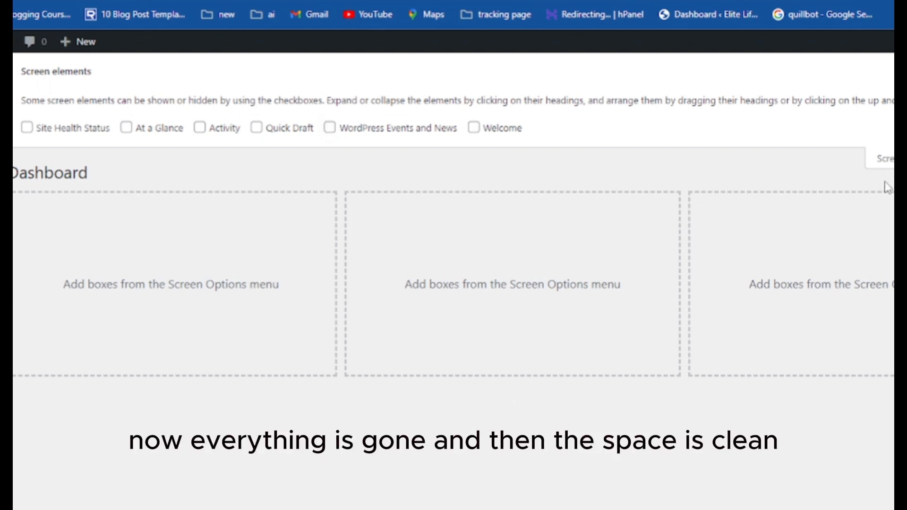
left_click(881, 159)
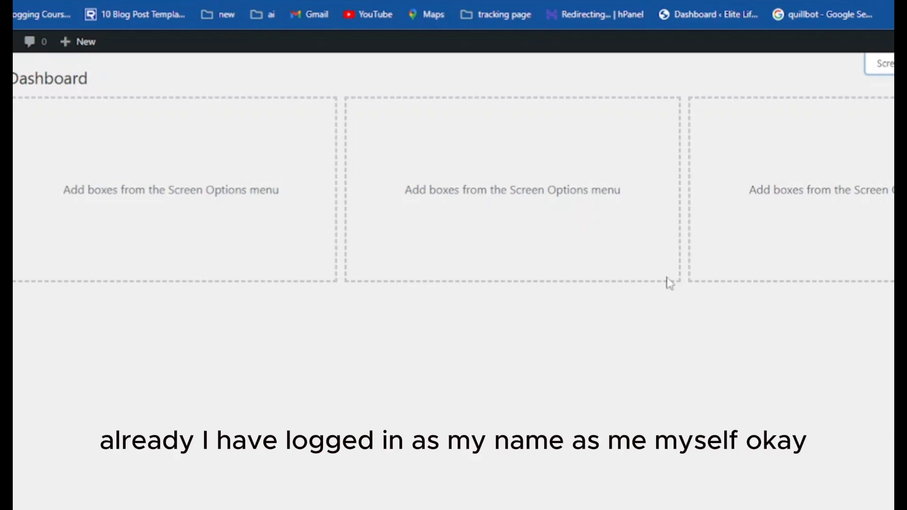
Go to Edit Profile from the admin bar's account menu to show Personal Options
mouse_move(892, 42)
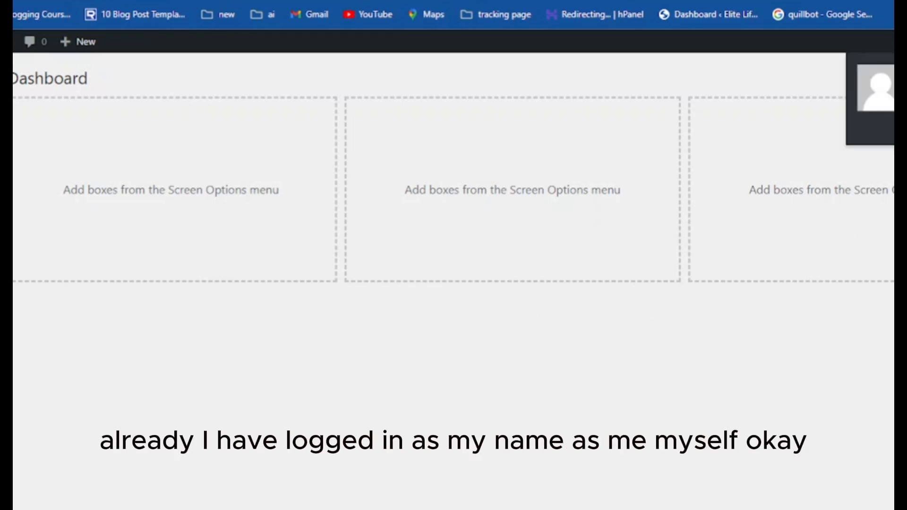
left_click(892, 88)
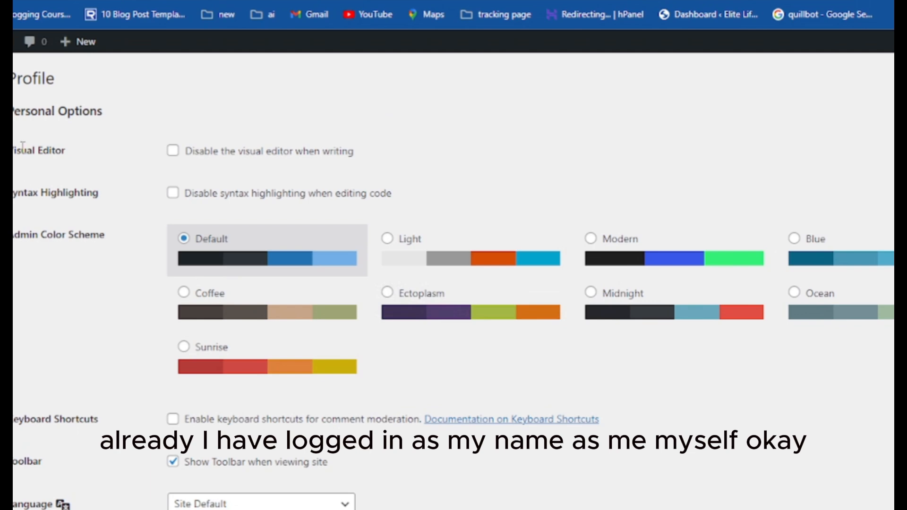
mouse_move(892, 41)
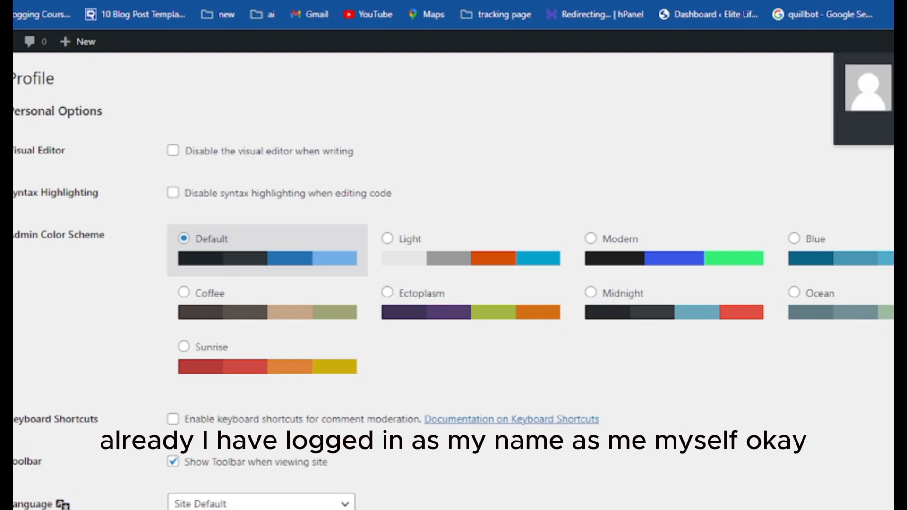
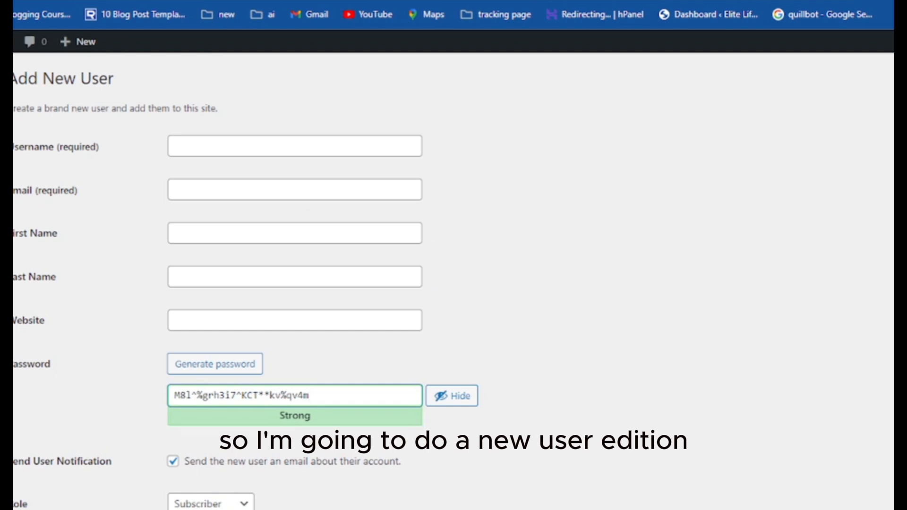
Enter the new user's username, autofill the saved email and names, and correct the first name
left_click(213, 148)
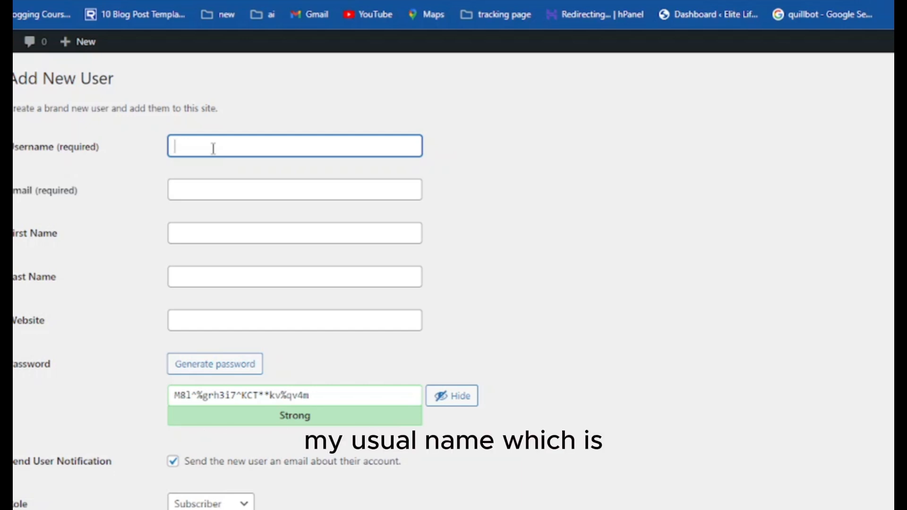
type("Kweku")
left_click(203, 190)
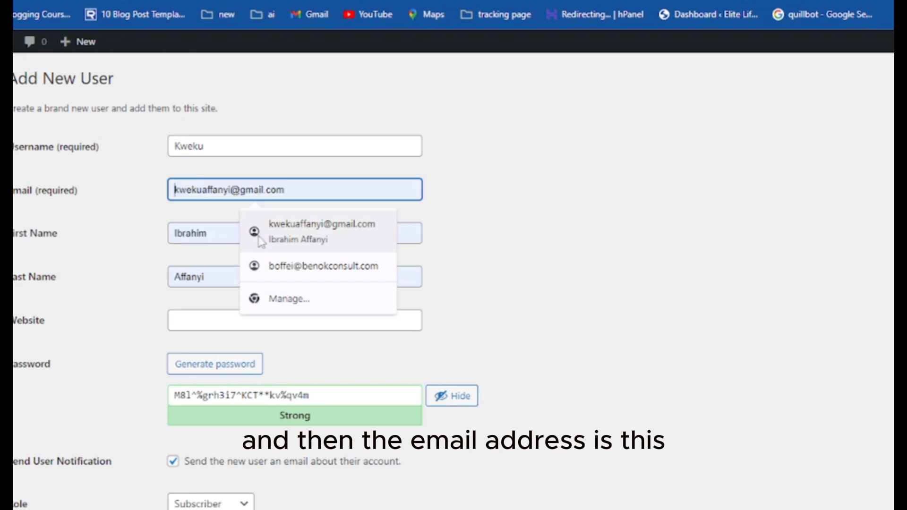
left_click(264, 234)
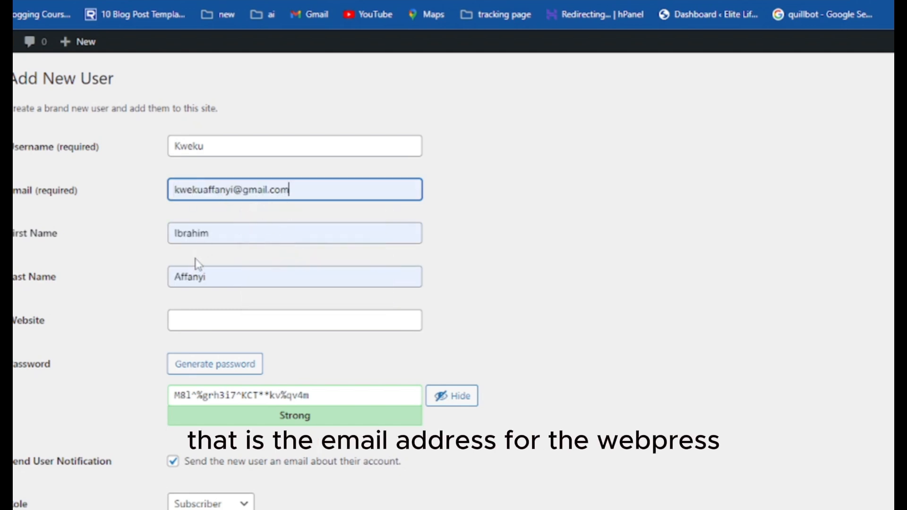
double_click(225, 238)
type("K")
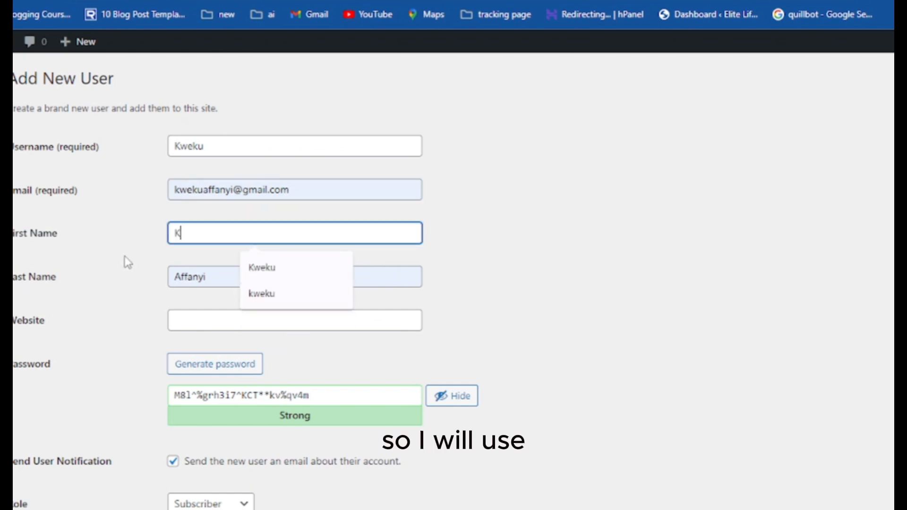
type("weku")
left_click(166, 279)
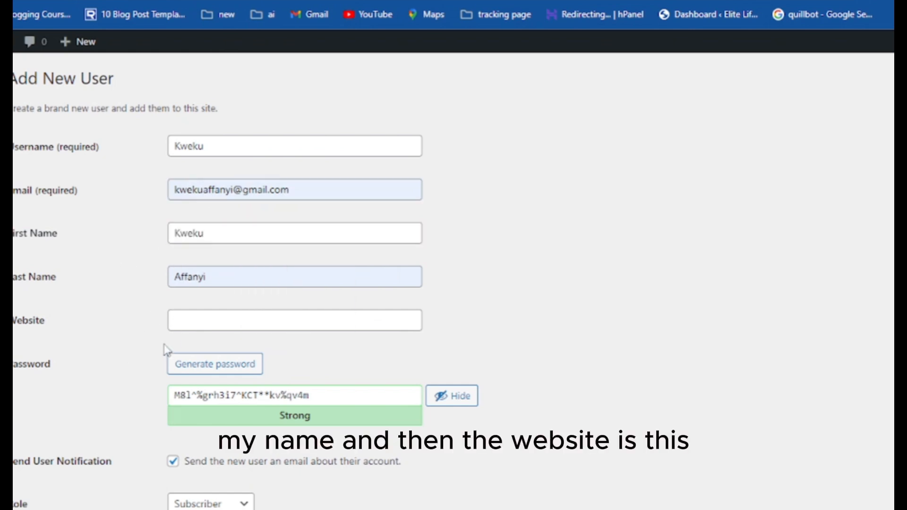
Set the website to remotedeskcentral.com, generate a hidden strong password, and assign the Administrator role
left_click(189, 315)
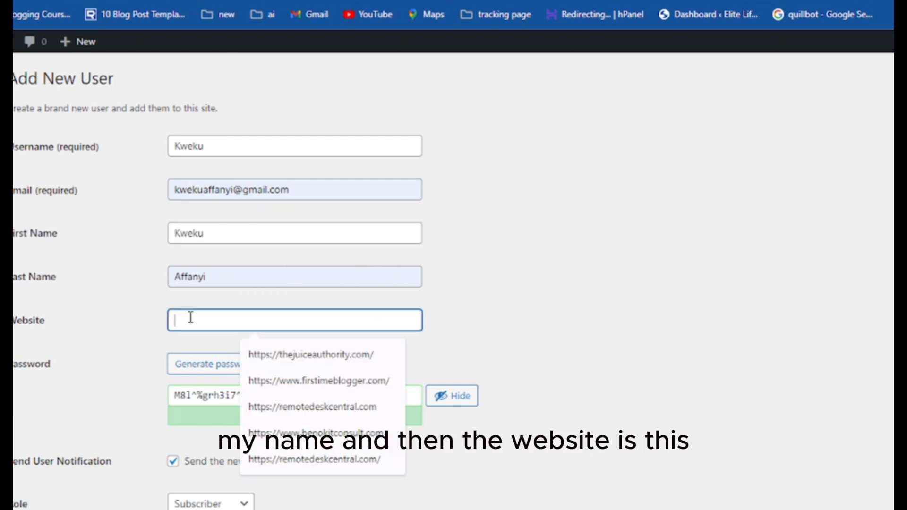
left_click(277, 407)
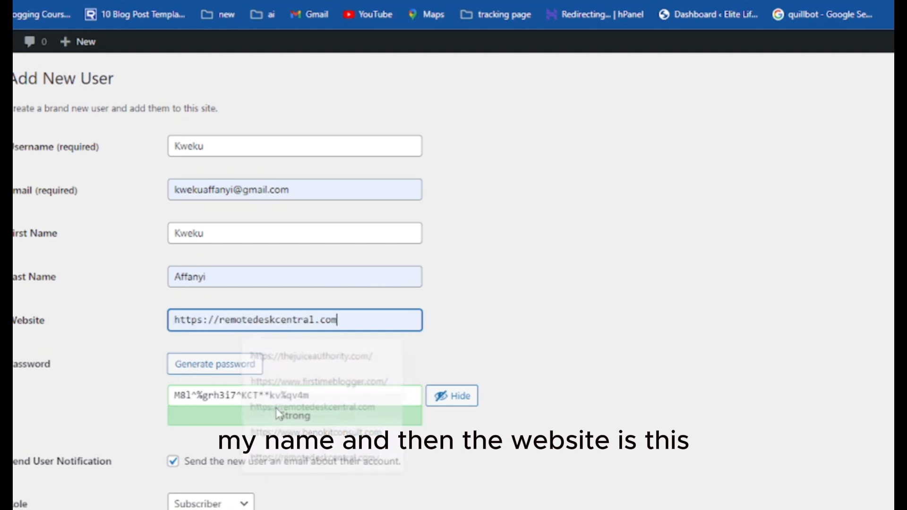
left_click(233, 375)
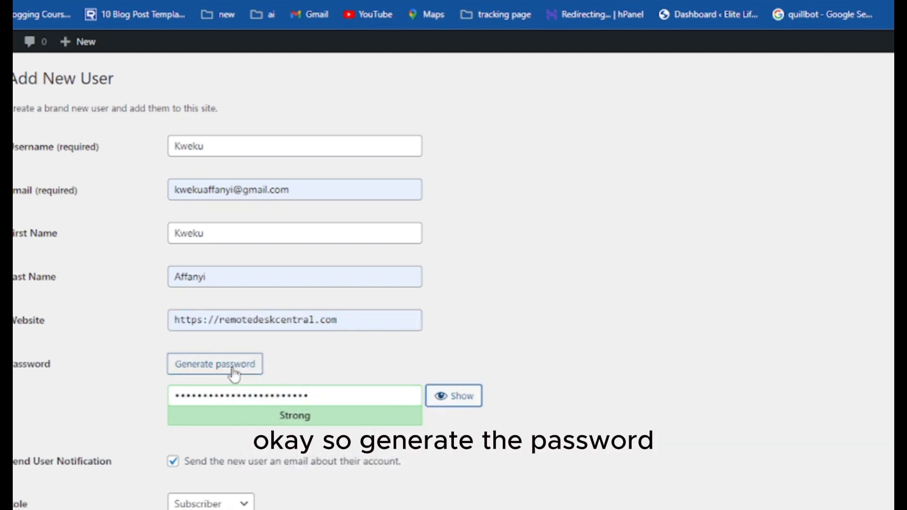
left_click(444, 397)
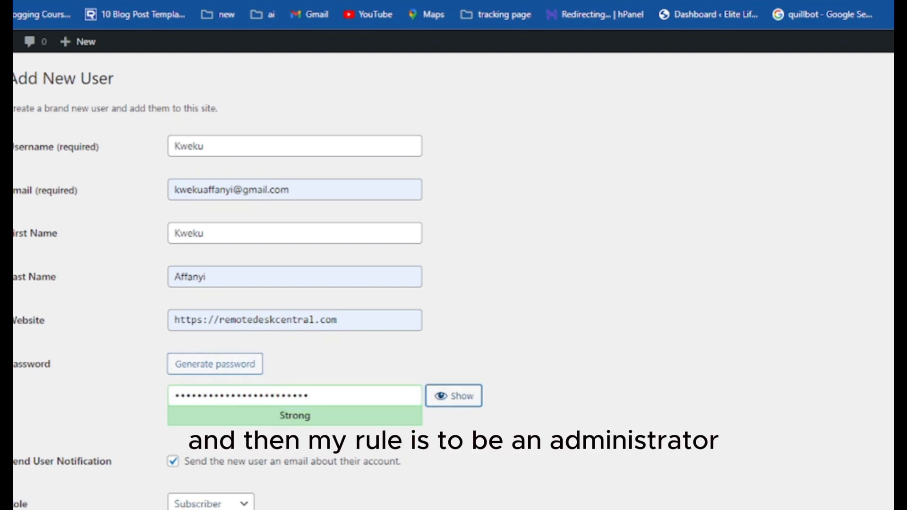
left_click(206, 505)
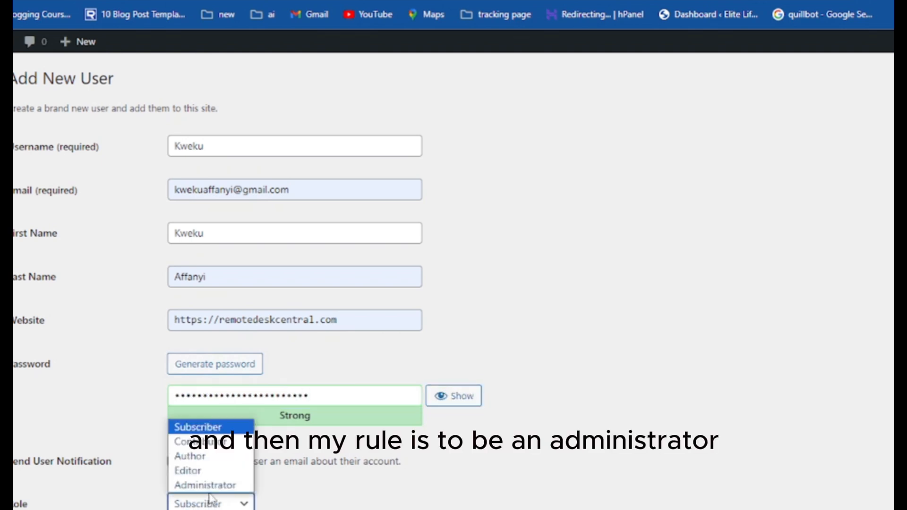
left_click(211, 486)
scroll(199, 484, "down", 1)
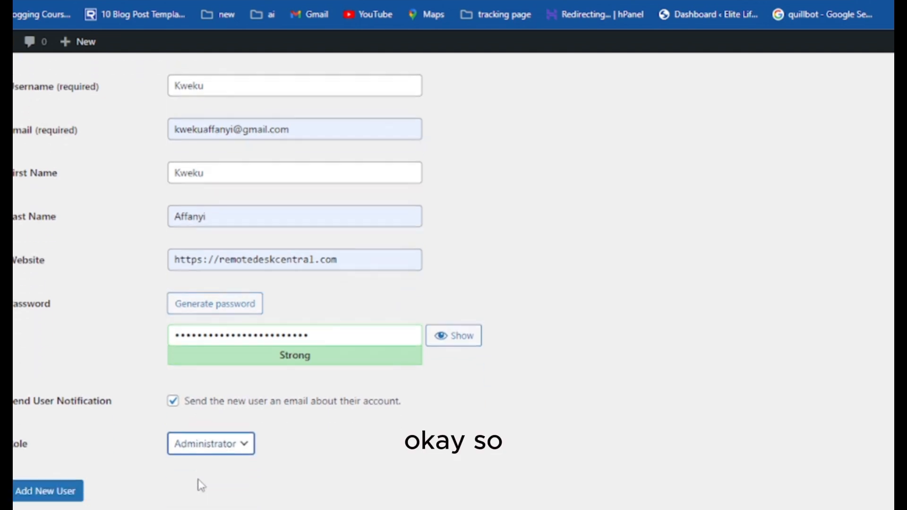
Create the new Administrator user, then log out and sign back in as that user
left_click(50, 502)
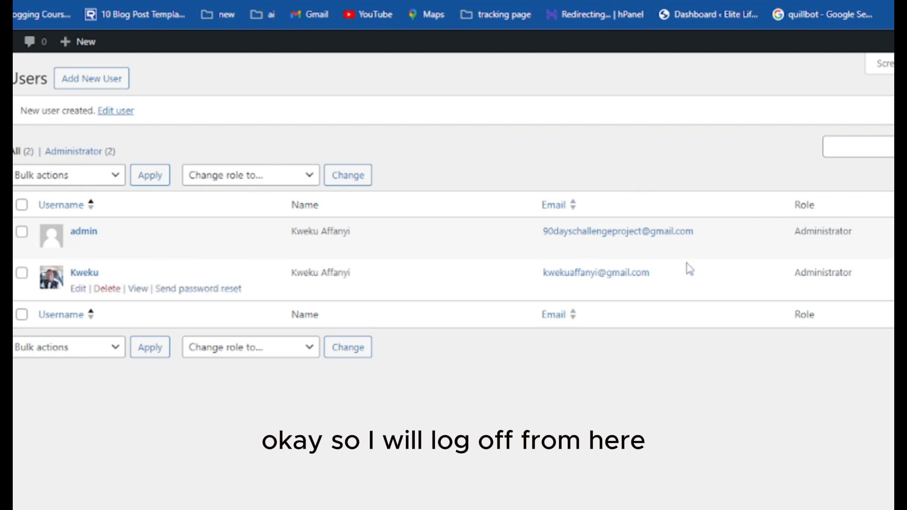
mouse_move(893, 41)
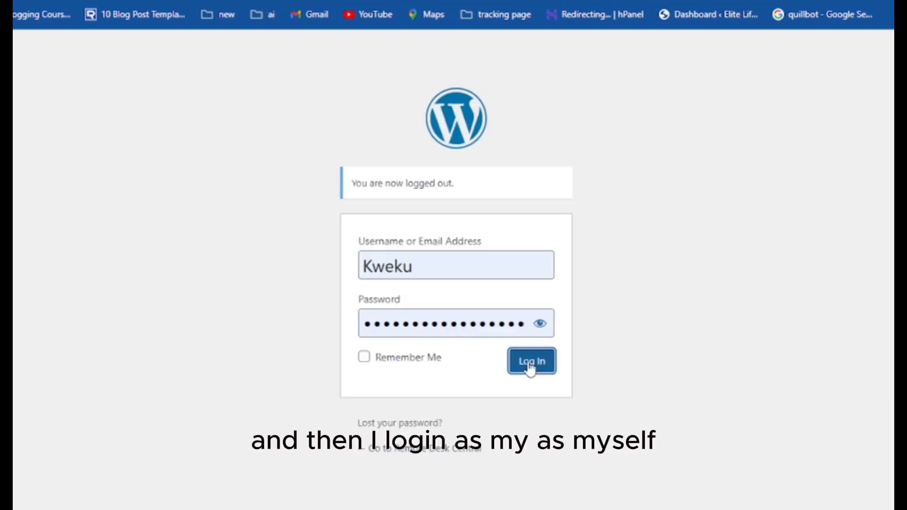
left_click(528, 364)
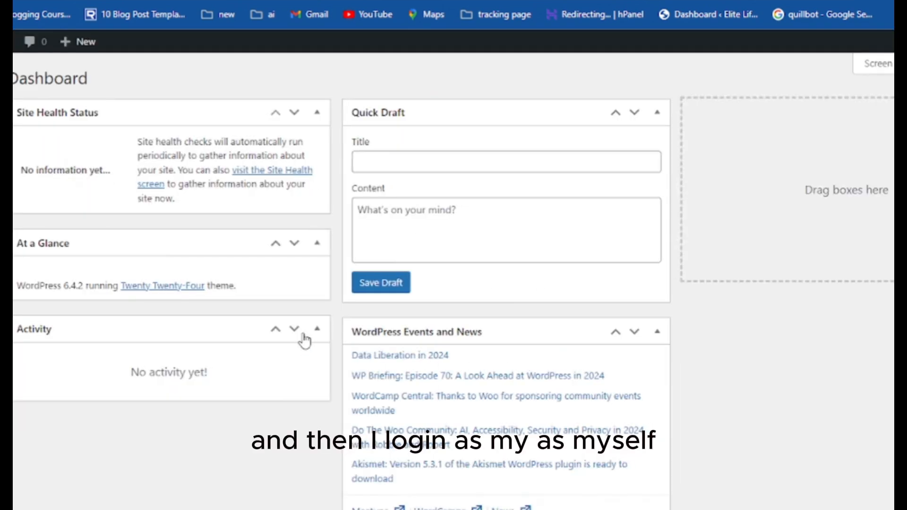
mouse_move(893, 42)
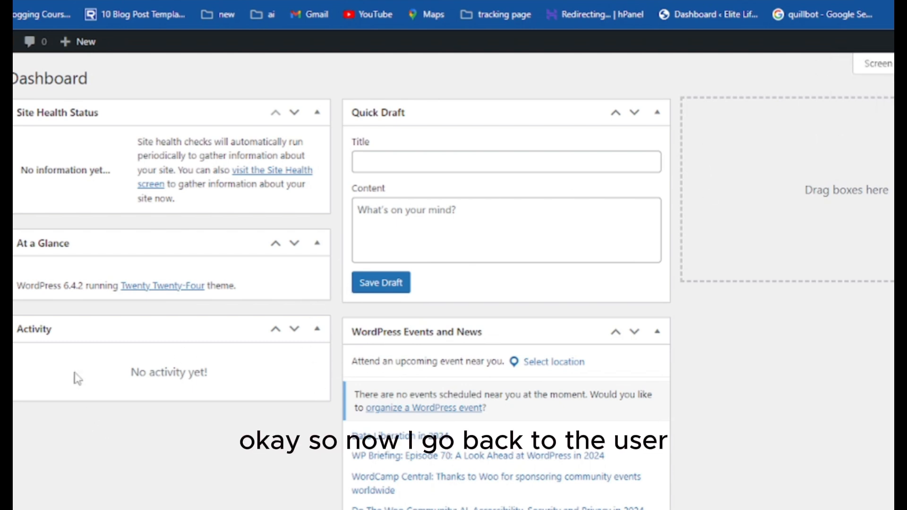
Bulk-delete the original 'admin' user from All Users, deleting all of its content
left_click(10, 318)
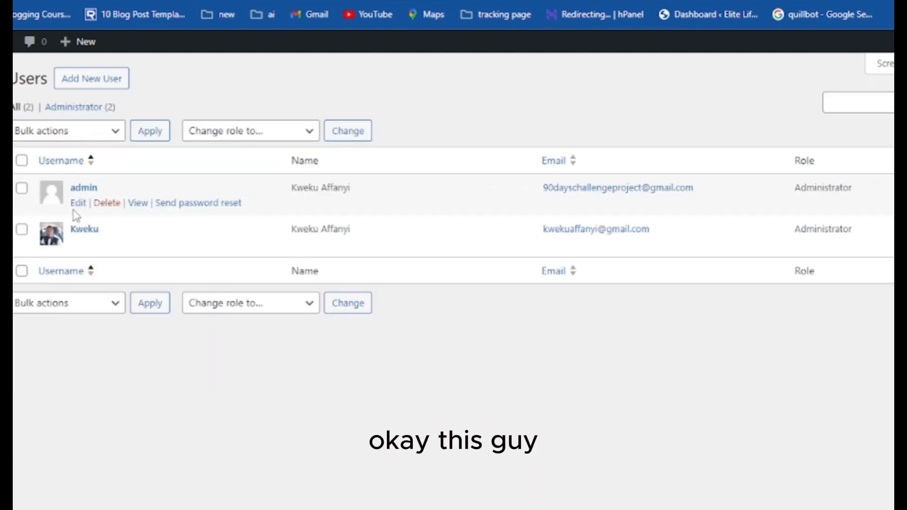
left_click(22, 188)
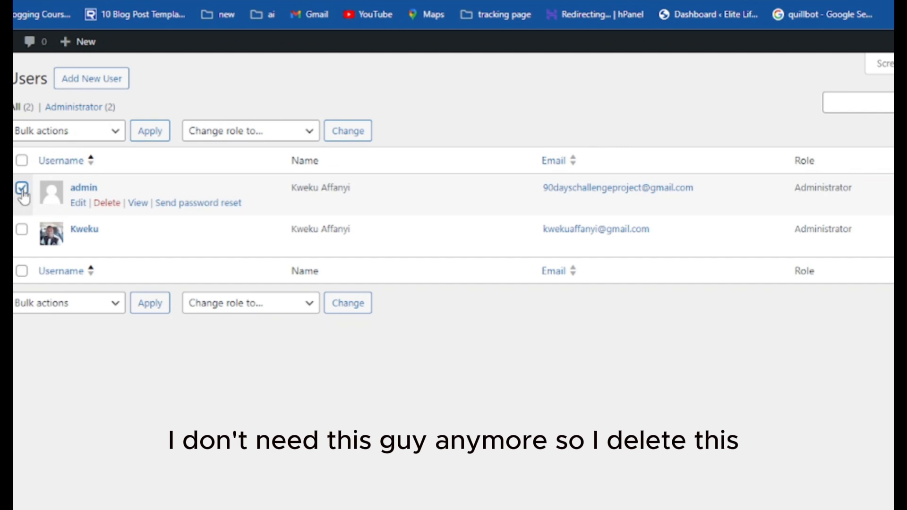
left_click(52, 135)
left_click(60, 164)
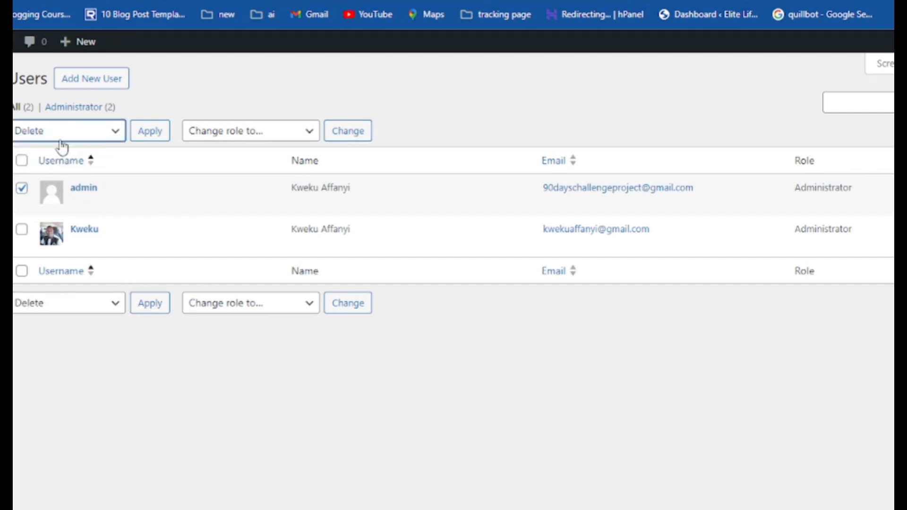
left_click(152, 132)
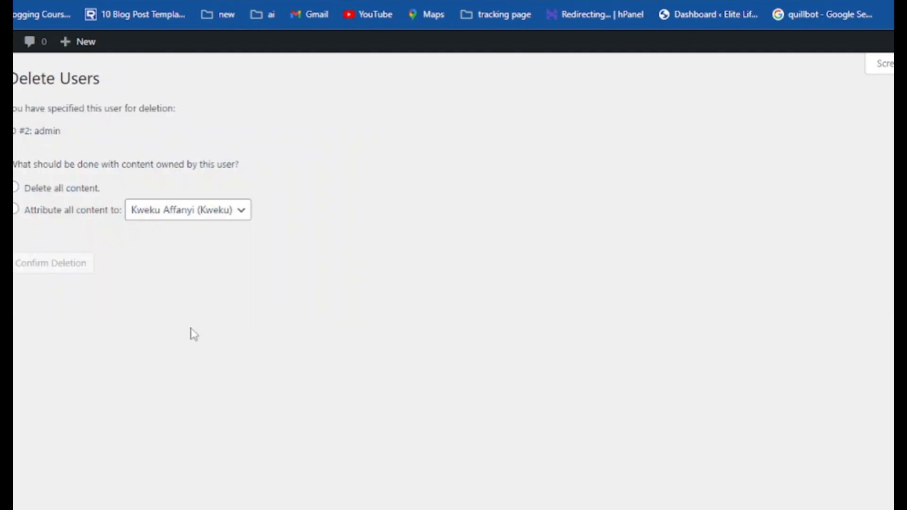
left_click(15, 189)
left_click(39, 270)
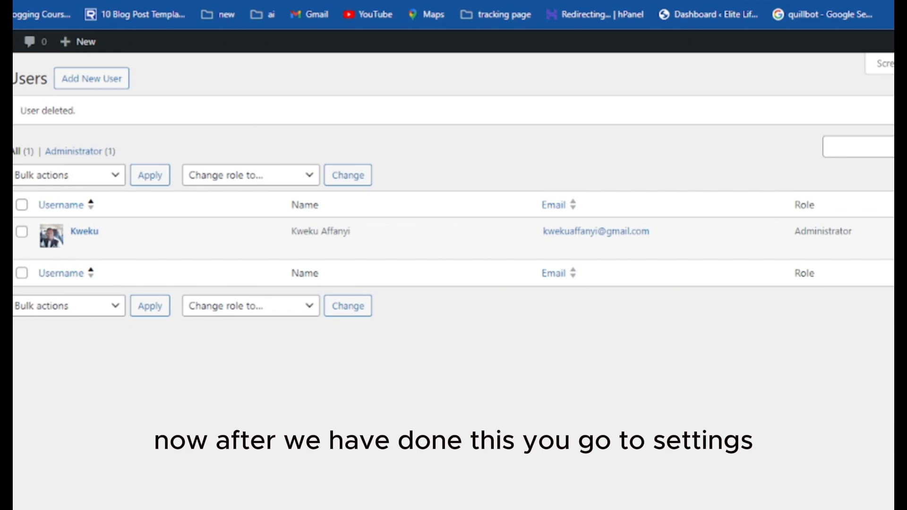
Open General Settings and check the site title and empty tagline fields
mouse_move(5, 367)
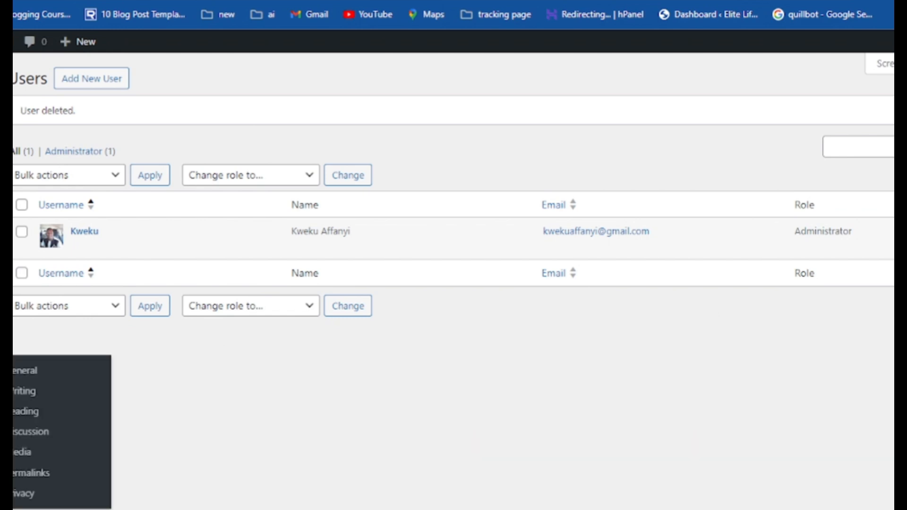
left_click(13, 370)
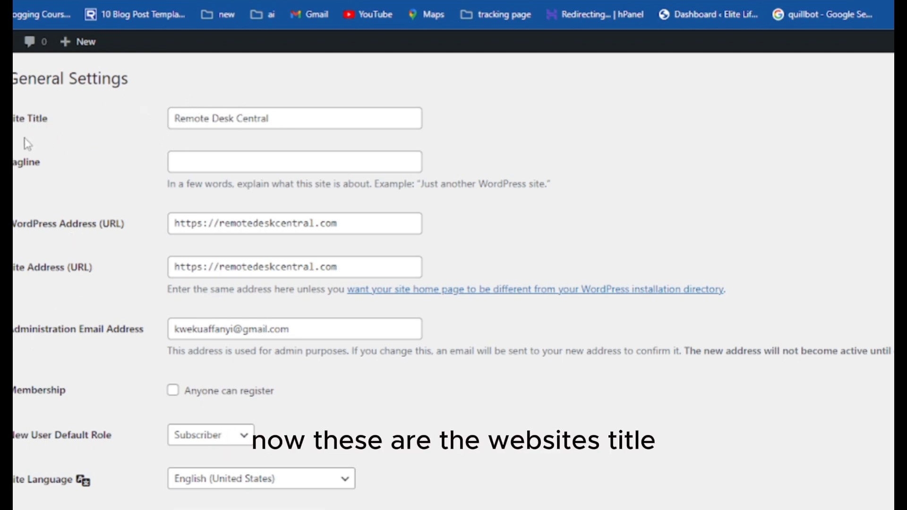
left_click_drag(287, 121, 115, 128)
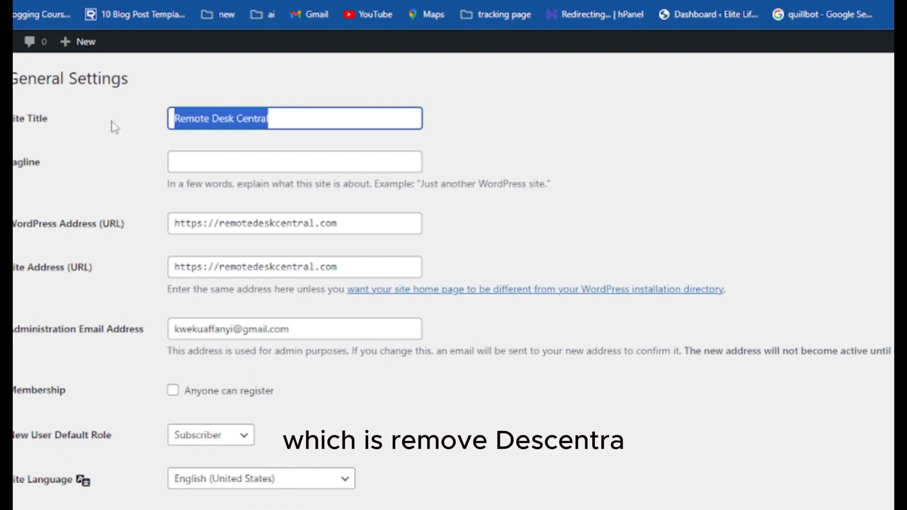
left_click(509, 135)
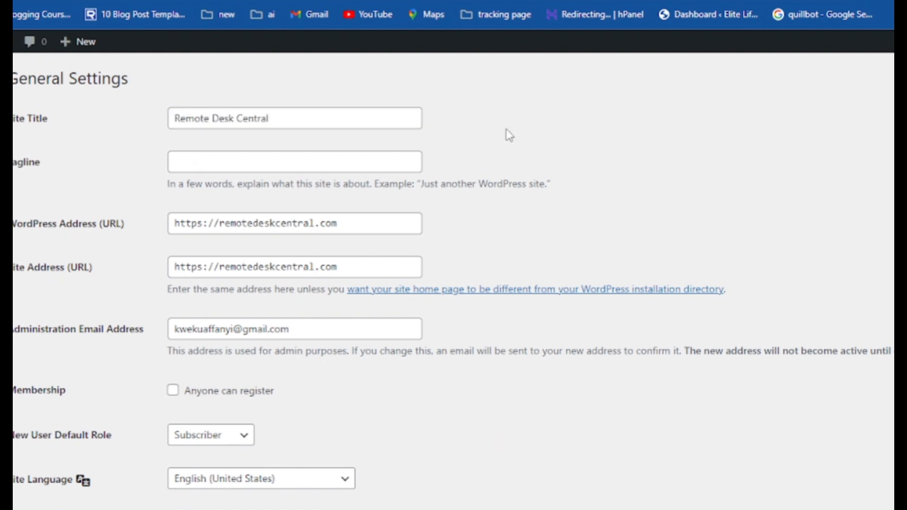
left_click(237, 168)
left_click(604, 160)
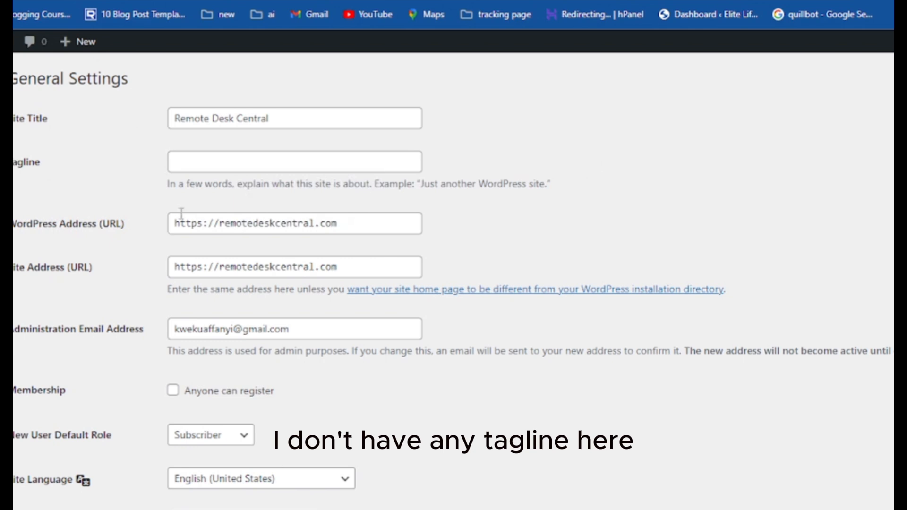
left_click(227, 155)
left_click(34, 236)
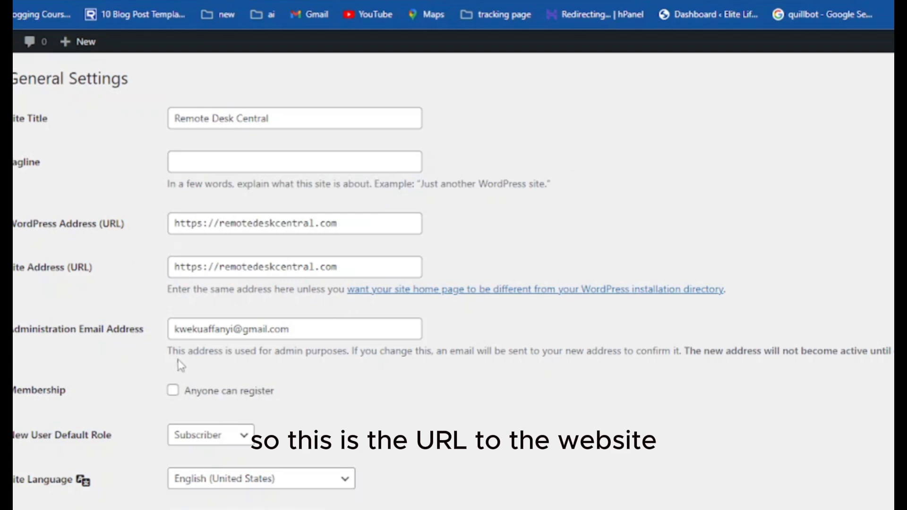
Save the General settings unchanged, then save the Discussion settings with defaults
scroll(250, 444, "down", 1)
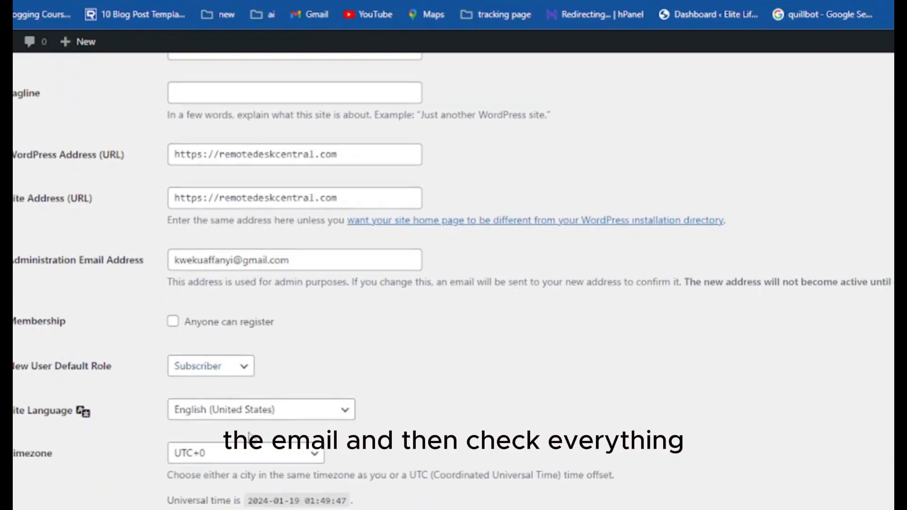
scroll(151, 425, "down", 2)
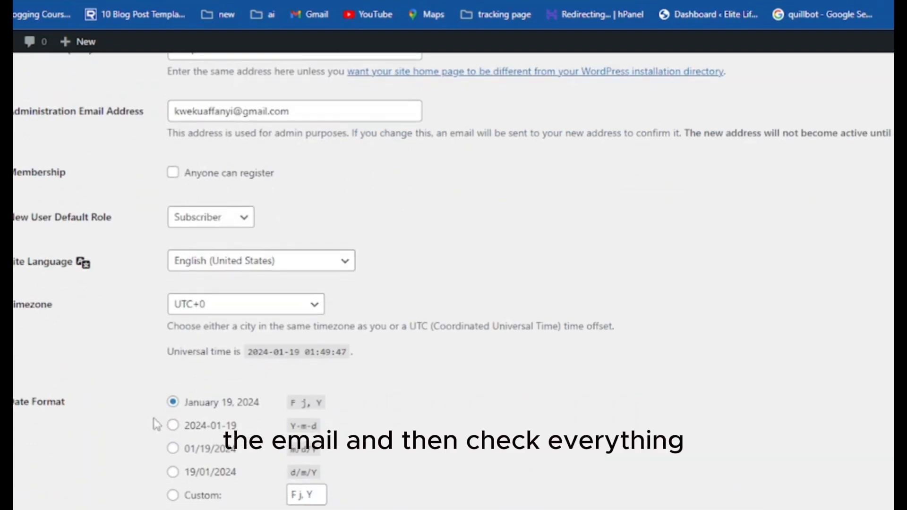
scroll(202, 457, "down", 4)
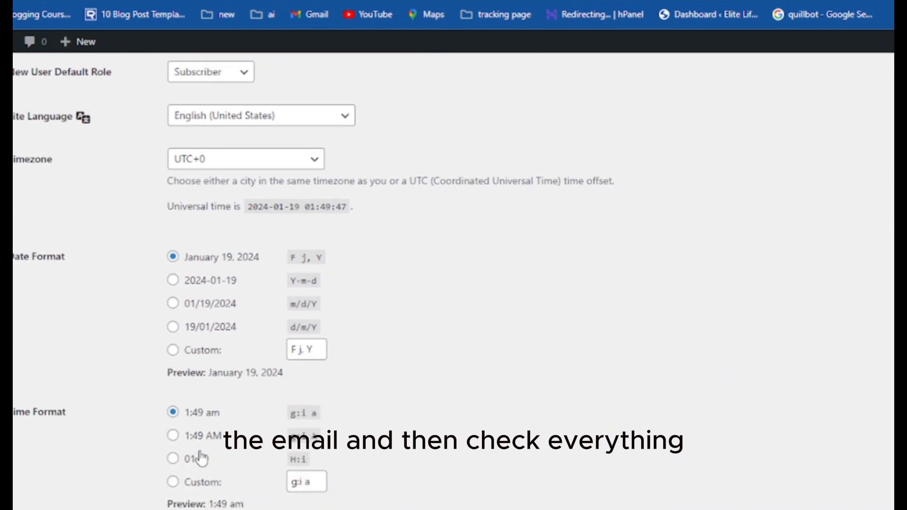
left_click(48, 495)
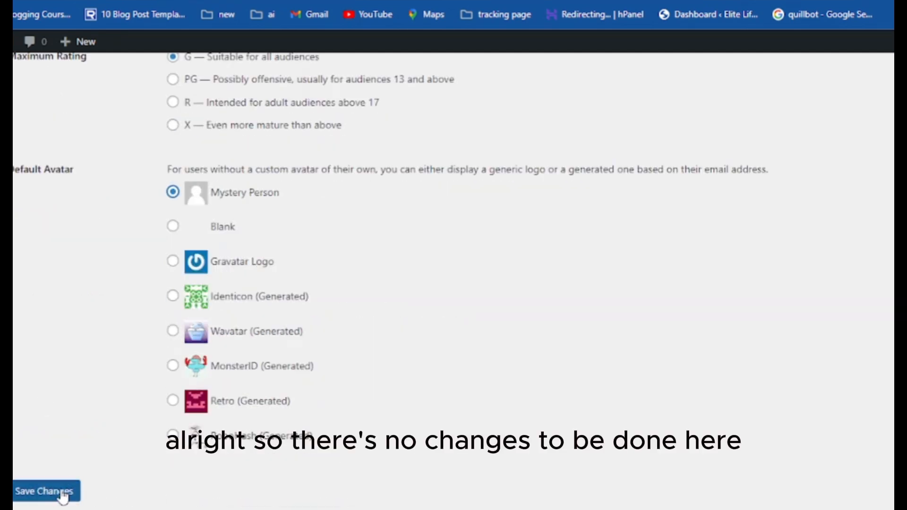
left_click(33, 492)
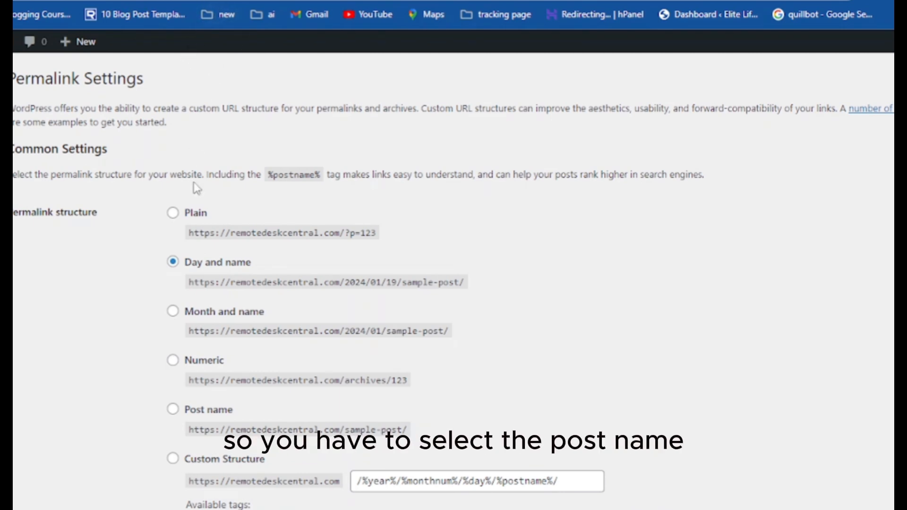
Select the Post name (/%postname%/) permalink structure and save it
left_click(173, 410)
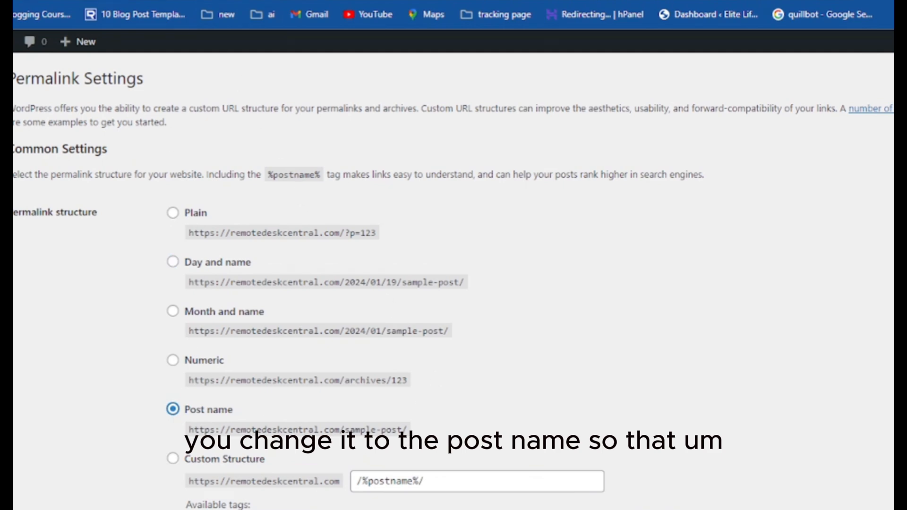
scroll(457, 484, "down", 5)
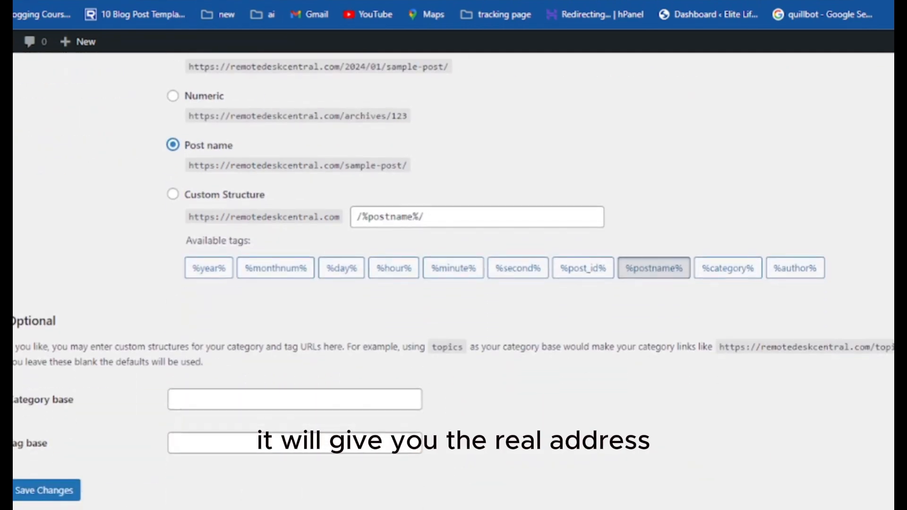
left_click(45, 492)
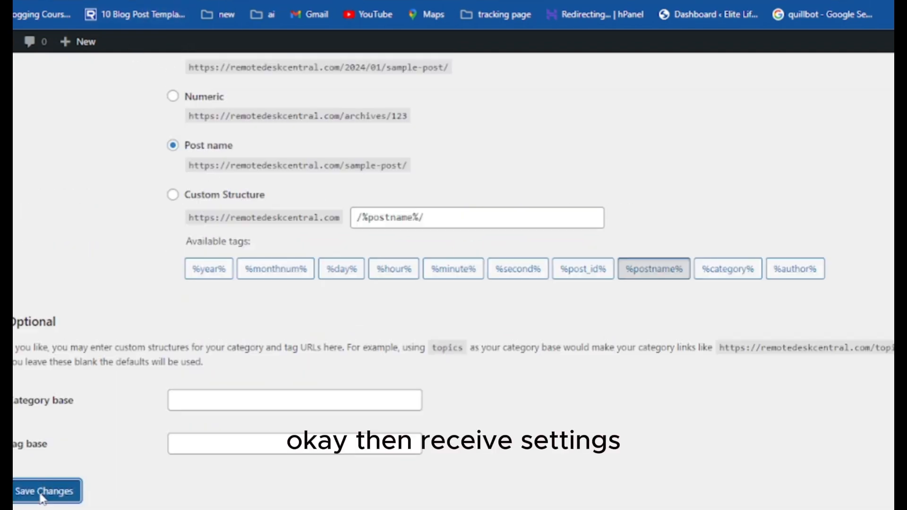
left_click(43, 494)
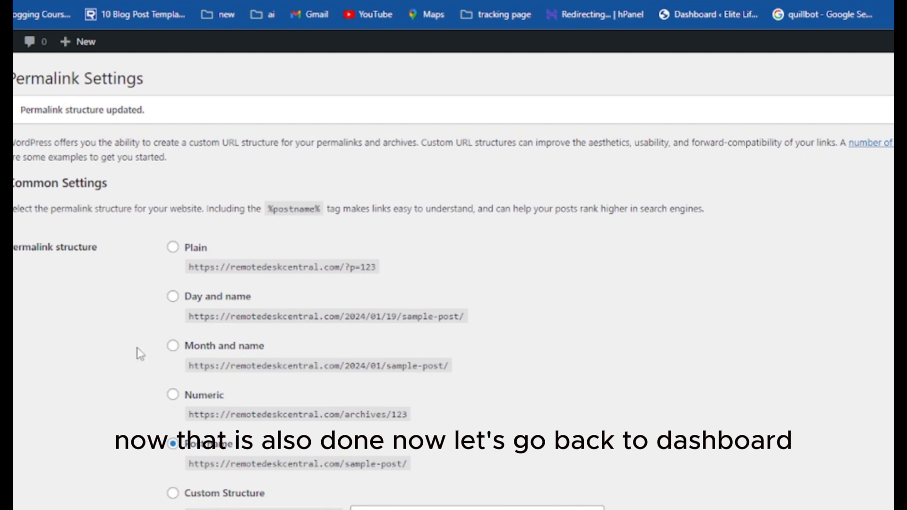
scroll(94, 284, "down", 1)
scroll(91, 279, "up", 1)
Return to the Dashboard and untick every widget in Screen Options so all boxes are empty
left_click(3, 71)
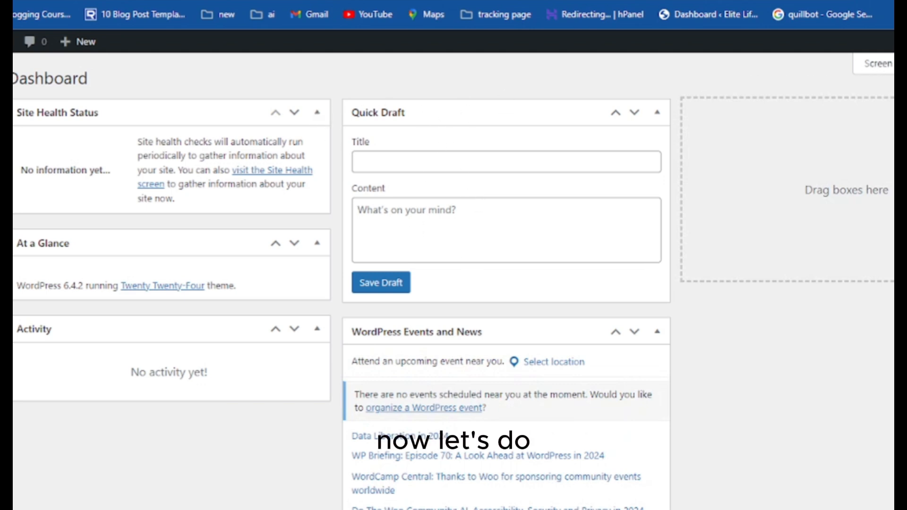
left_click(877, 63)
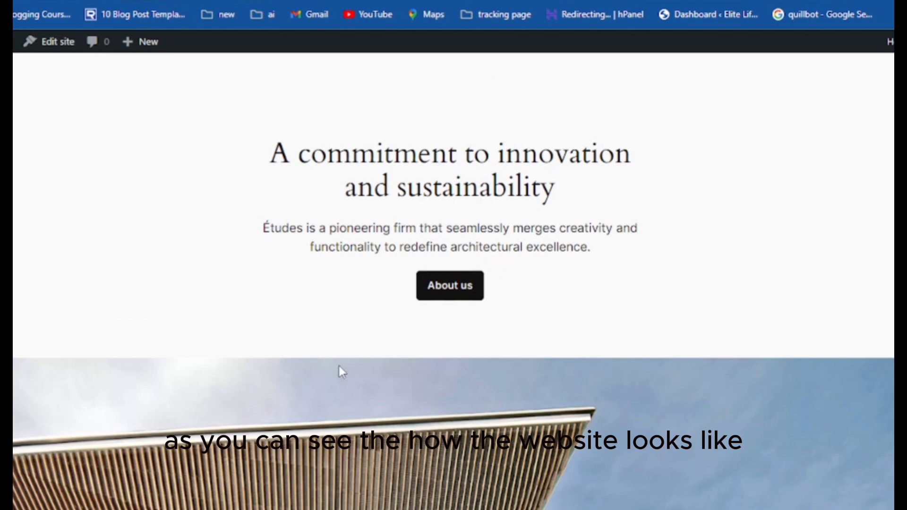
scroll(339, 366, "down", 10)
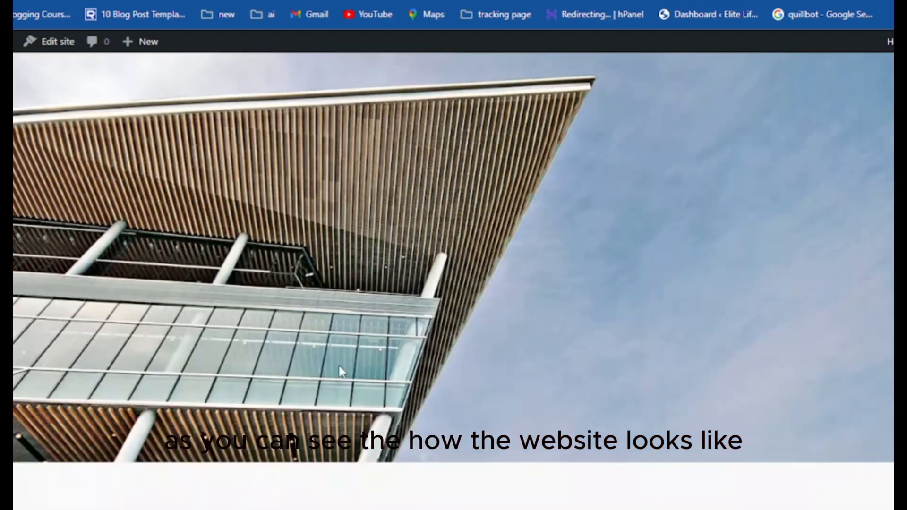
scroll(339, 367, "up", 12)
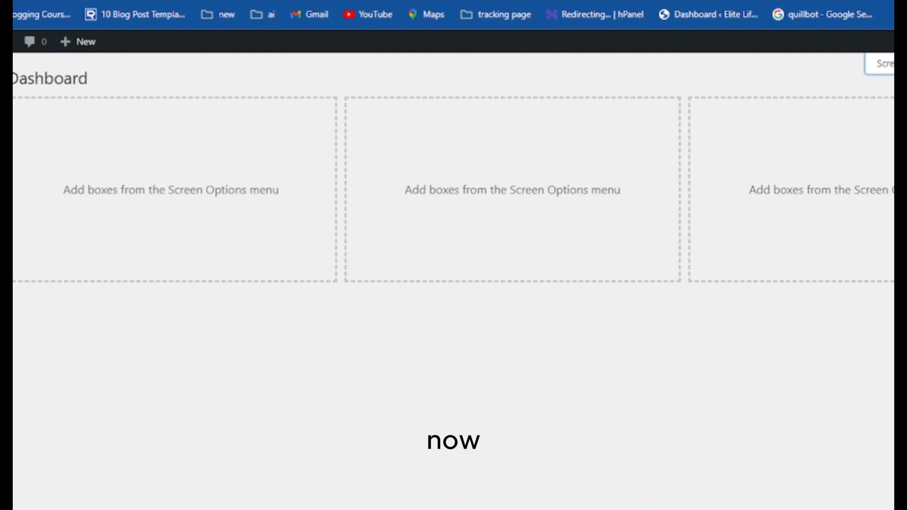
Go to Appearance > Themes and view the Twenty Twenty-Four theme details
mouse_move(5, 156)
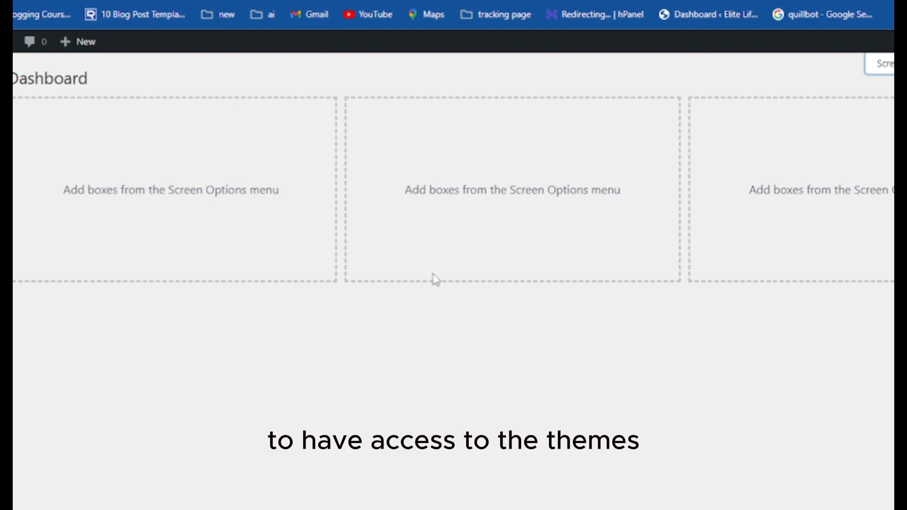
mouse_move(6, 268)
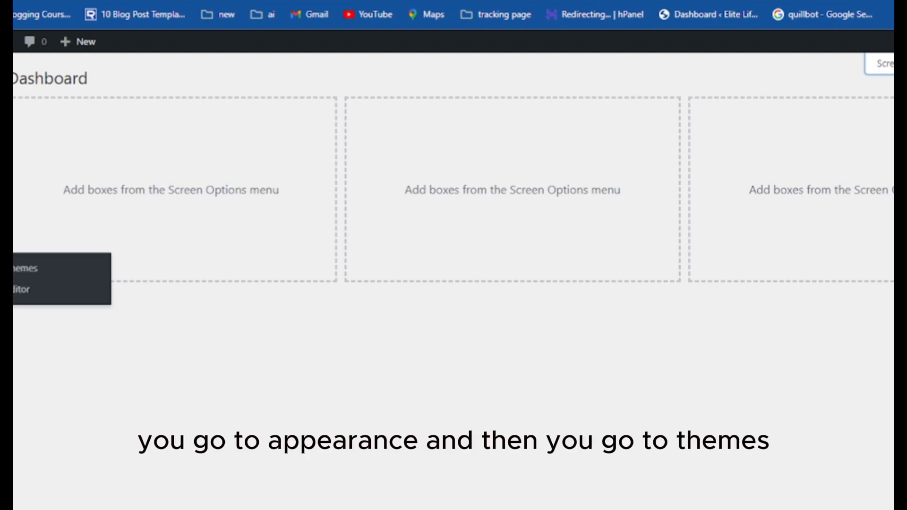
left_click(21, 276)
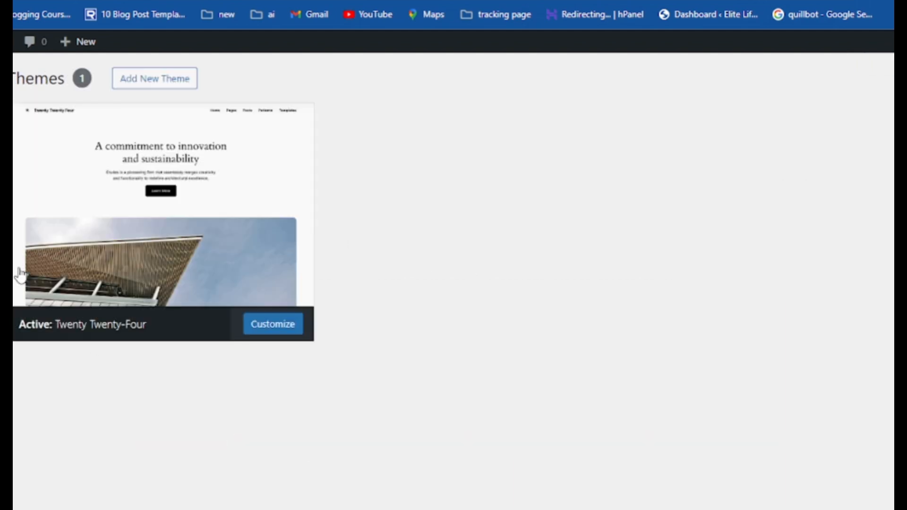
left_click(19, 272)
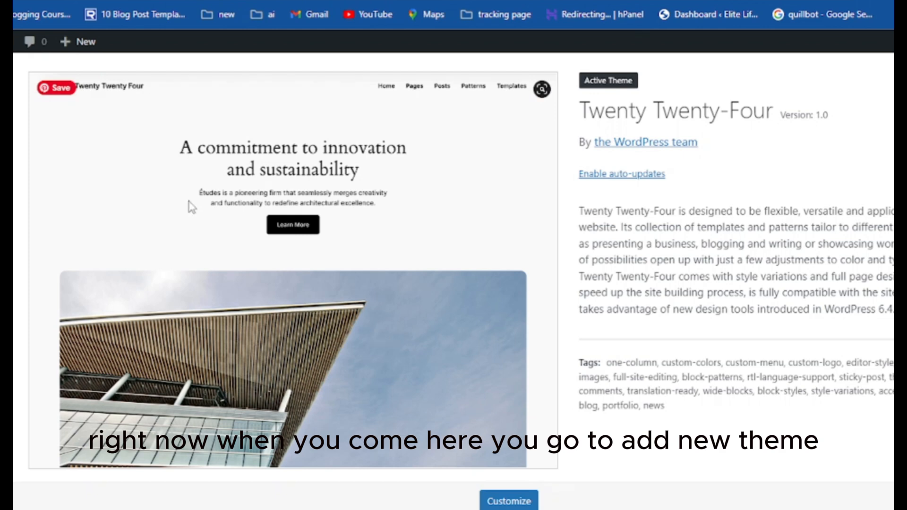
scroll(231, 432, "up", 1)
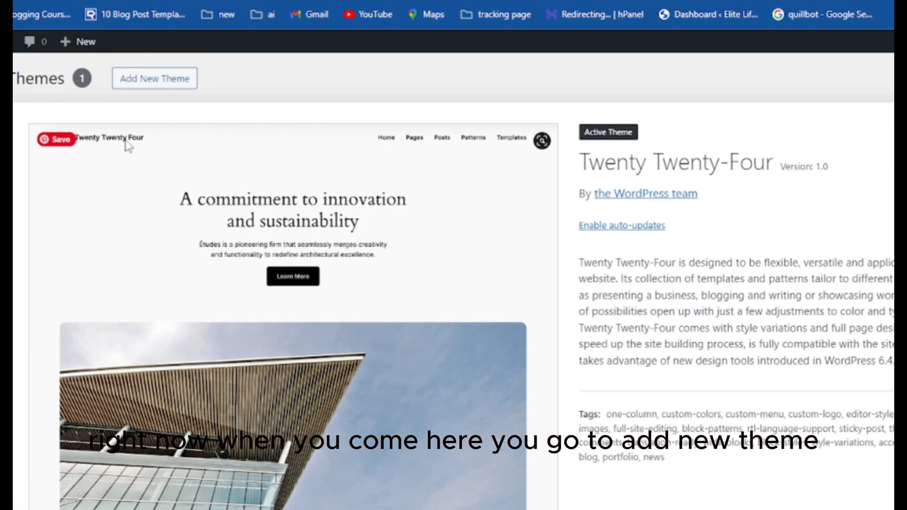
Search the theme directory for OceanWP, install it and activate it
left_click(178, 85)
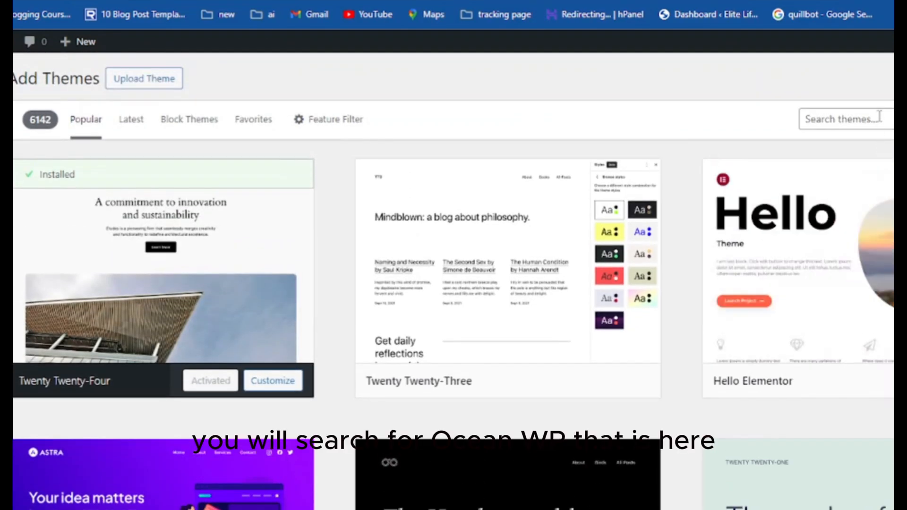
left_click(880, 116)
left_click(879, 153)
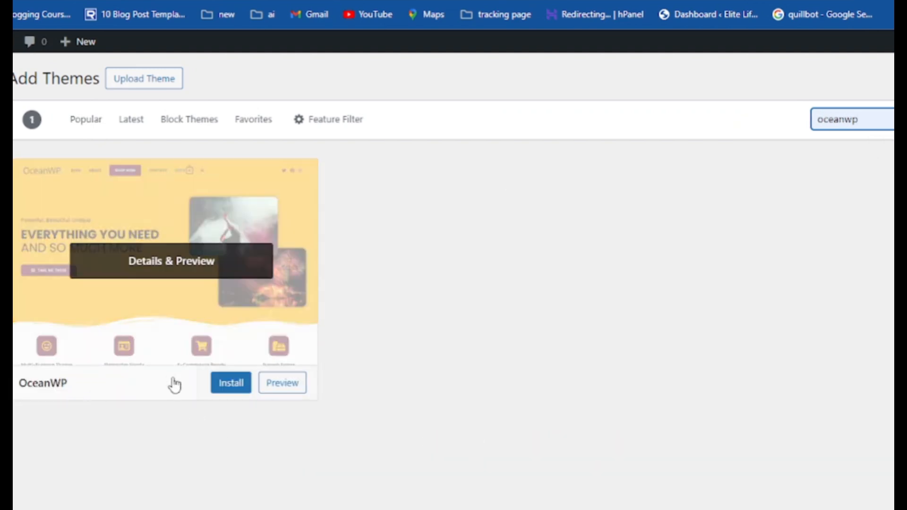
left_click(234, 390)
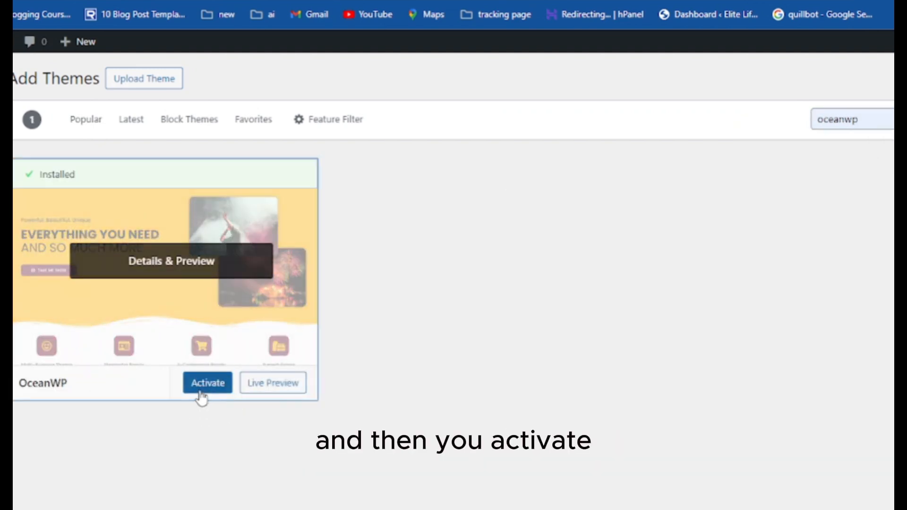
left_click(204, 387)
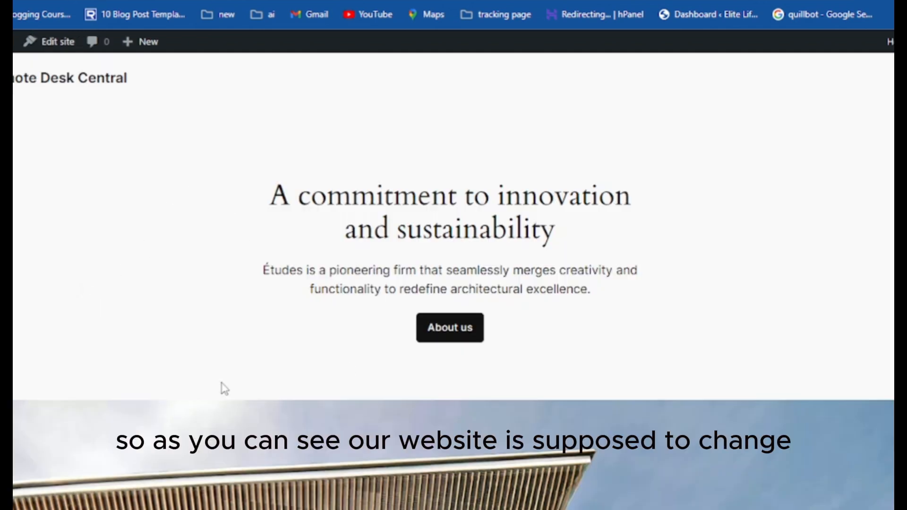
scroll(610, 352, "down", 10)
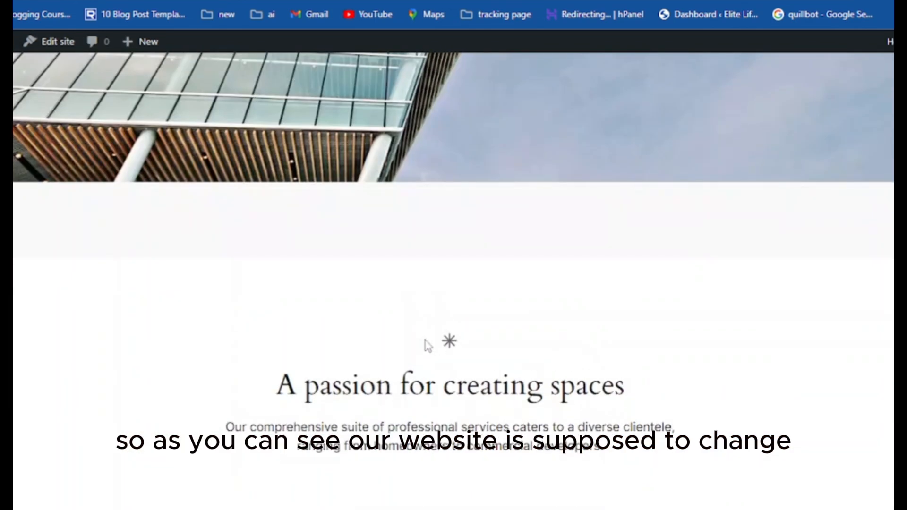
scroll(427, 344, "up", 10)
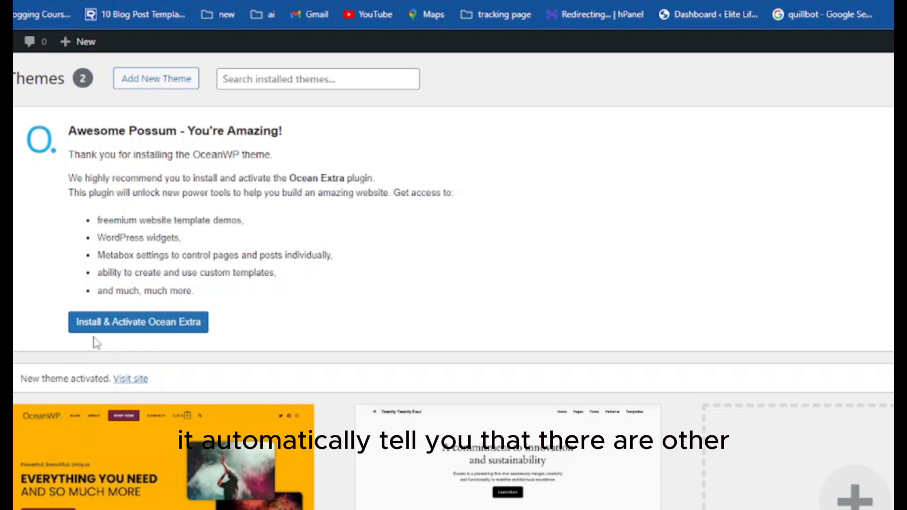
Install and activate the Ocean Extra plugin from the OceanWP notice and skip the opt-in screen
scroll(94, 341, "down", 2)
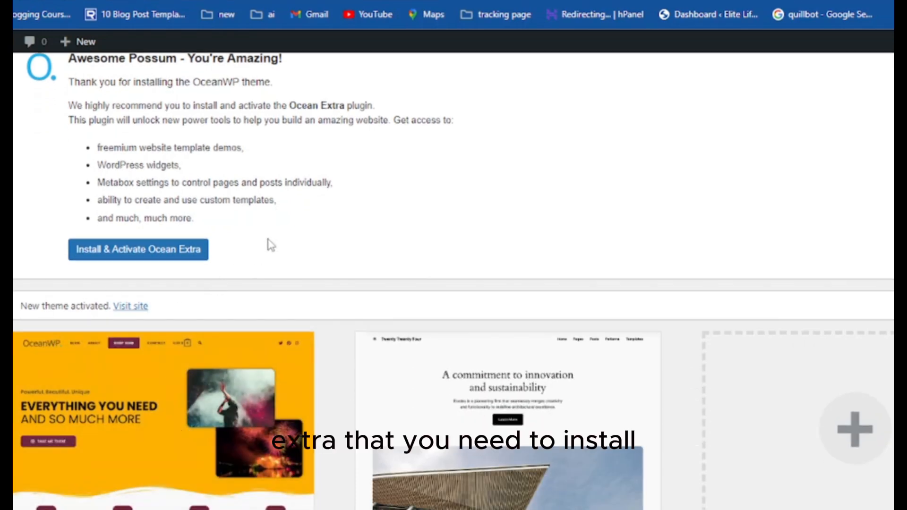
scroll(269, 244, "up", 2)
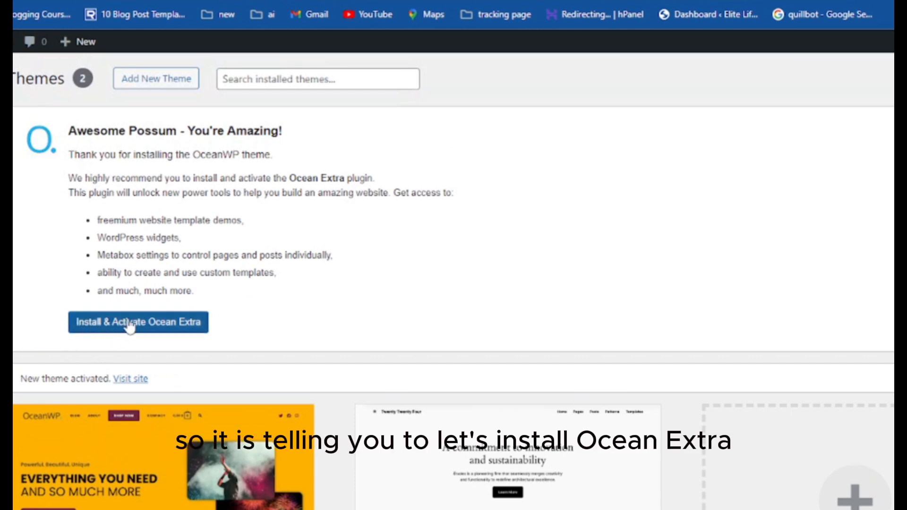
left_click(190, 326)
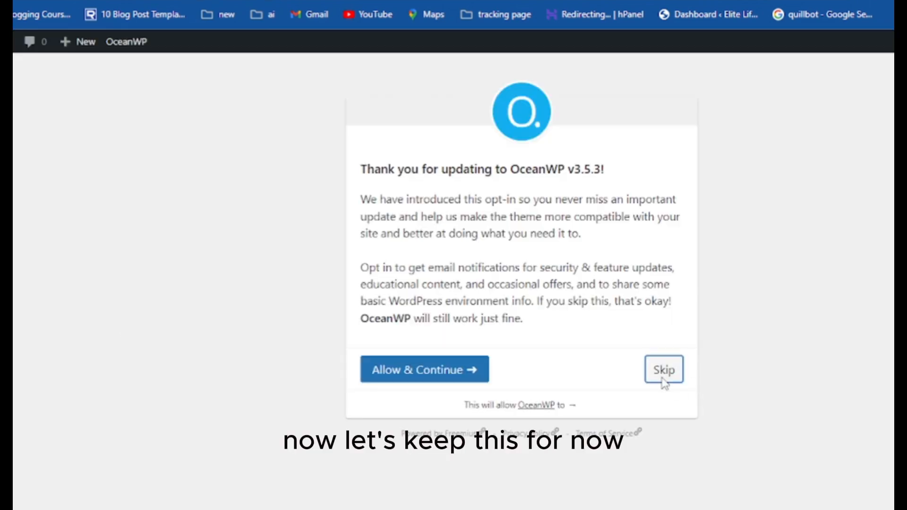
left_click(663, 373)
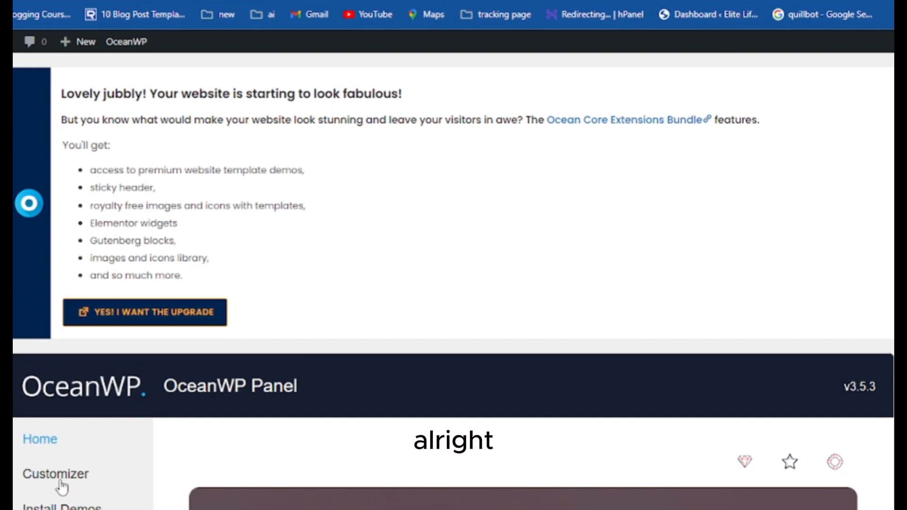
scroll(61, 488, "down", 4)
scroll(62, 487, "up", 4)
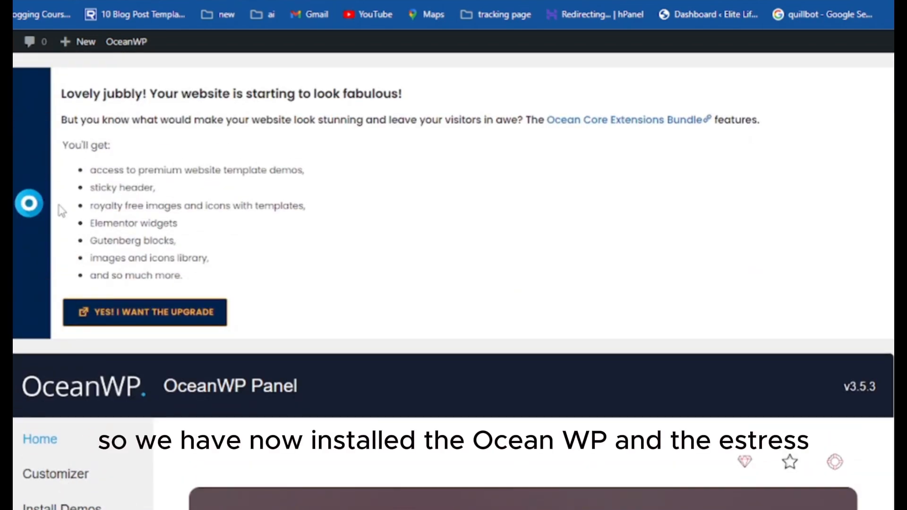
scroll(111, 324, "down", 10)
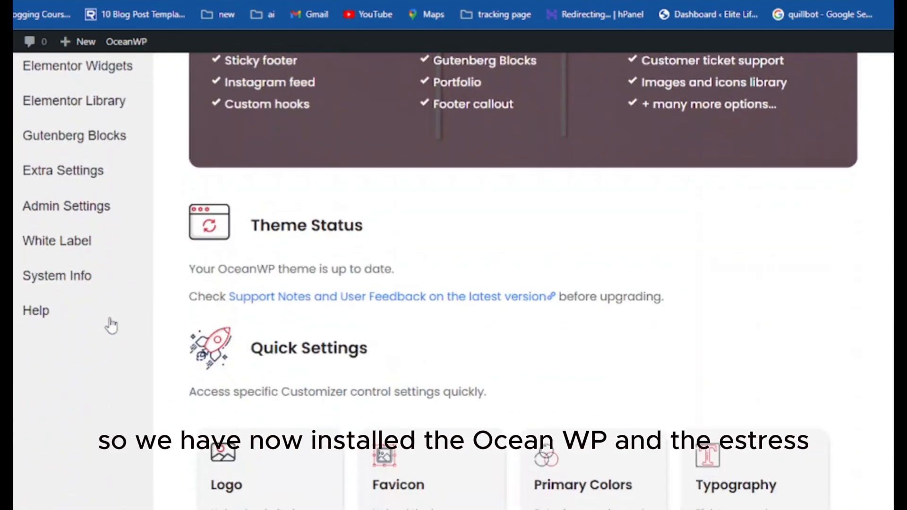
scroll(112, 324, "up", 9)
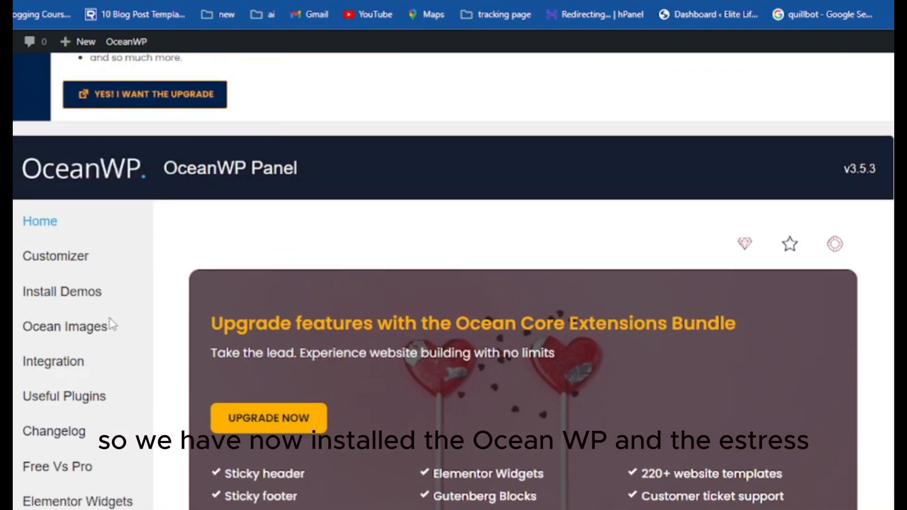